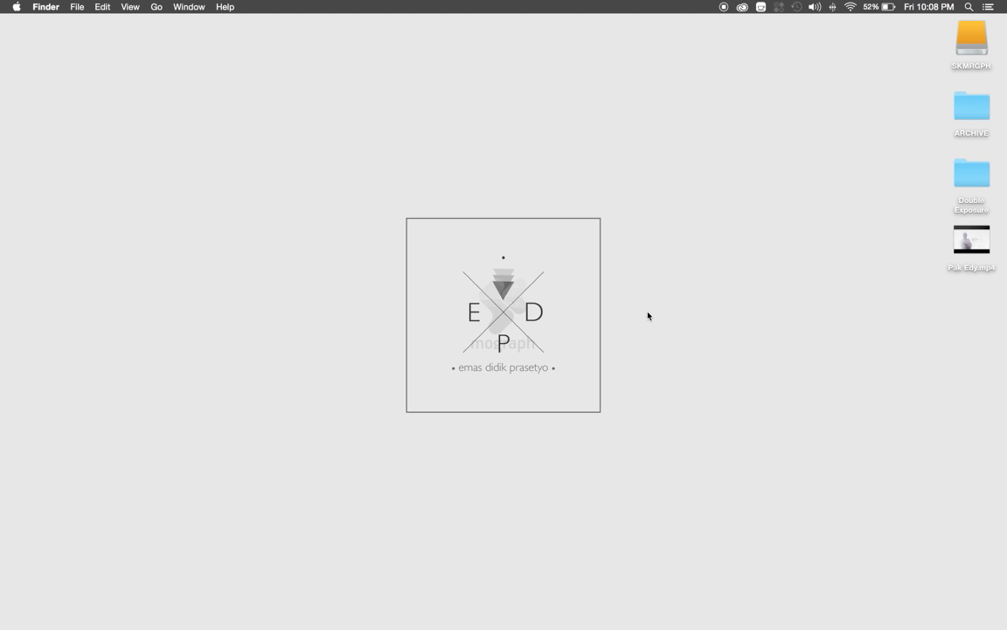
Step: Bring up Safari's Google Images results for 'double exposure' and scroll through them
mouse_move(417, 625)
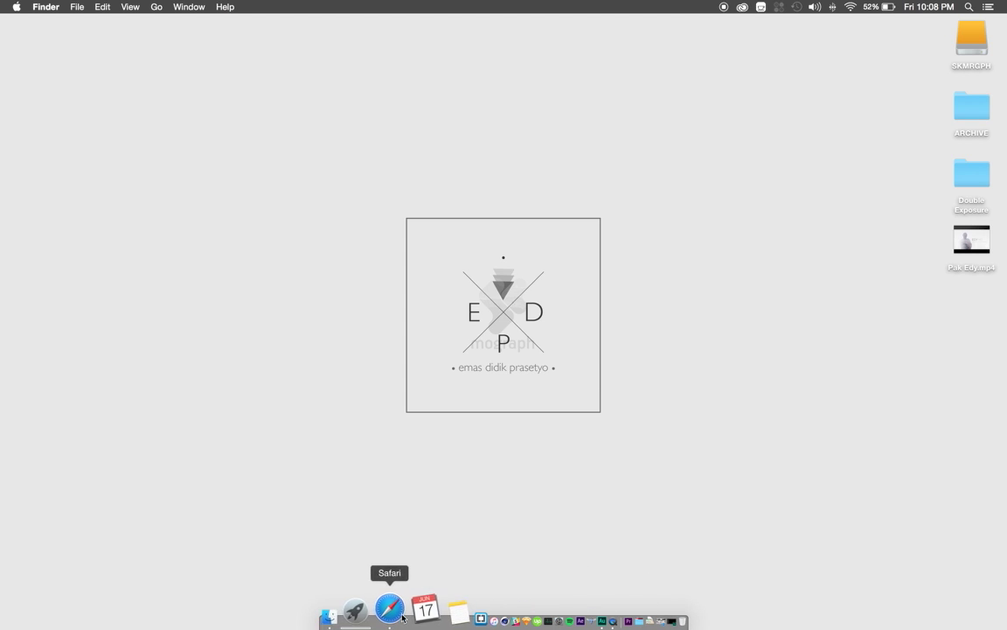
left_click(389, 612)
scroll(368, 385, "up", 5)
scroll(368, 385, "down", 3)
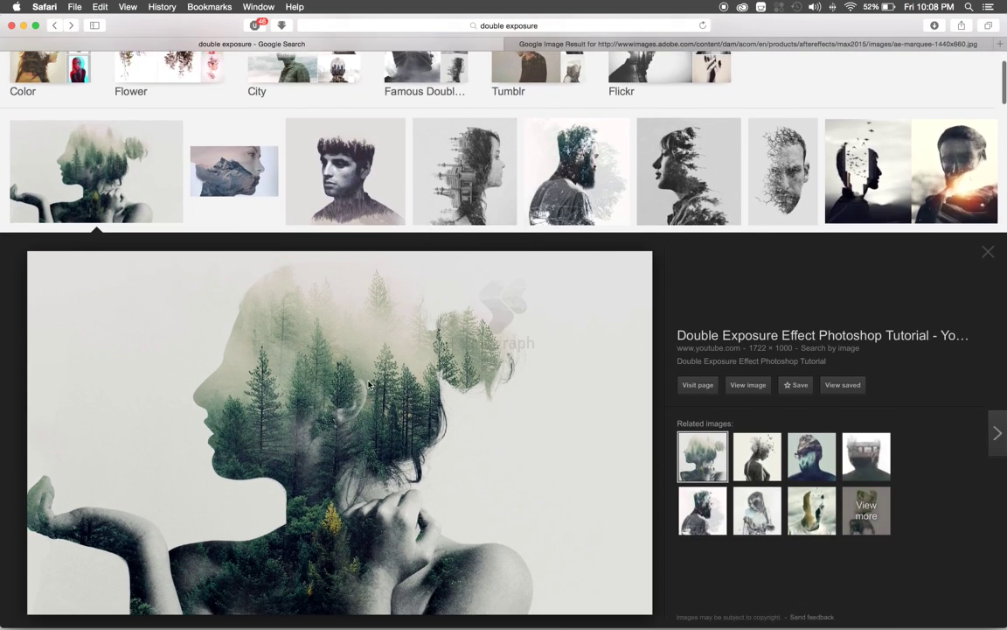
scroll(368, 385, "down", 8)
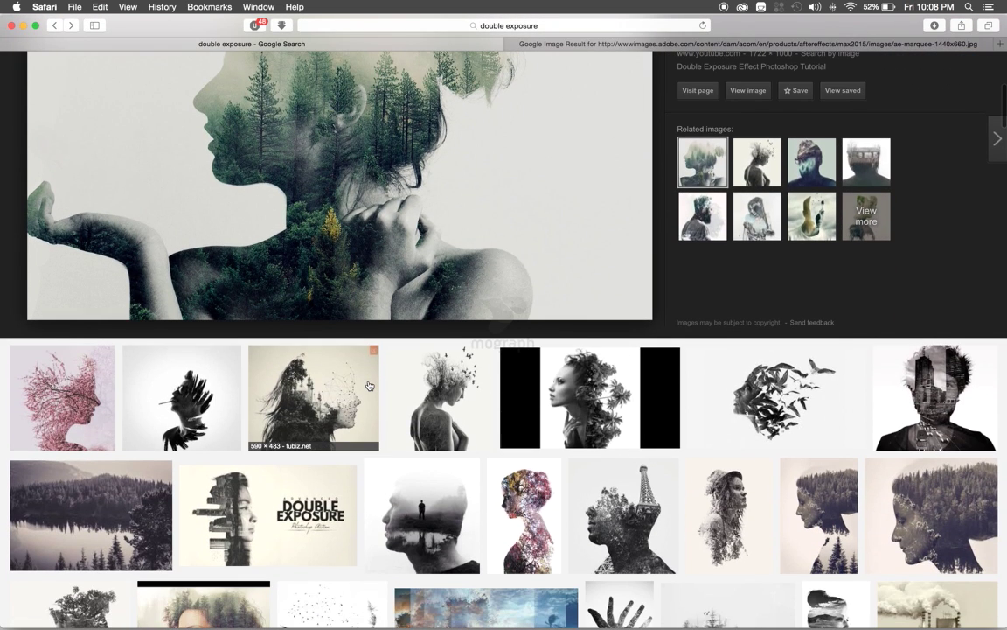
scroll(368, 384, "down", 3)
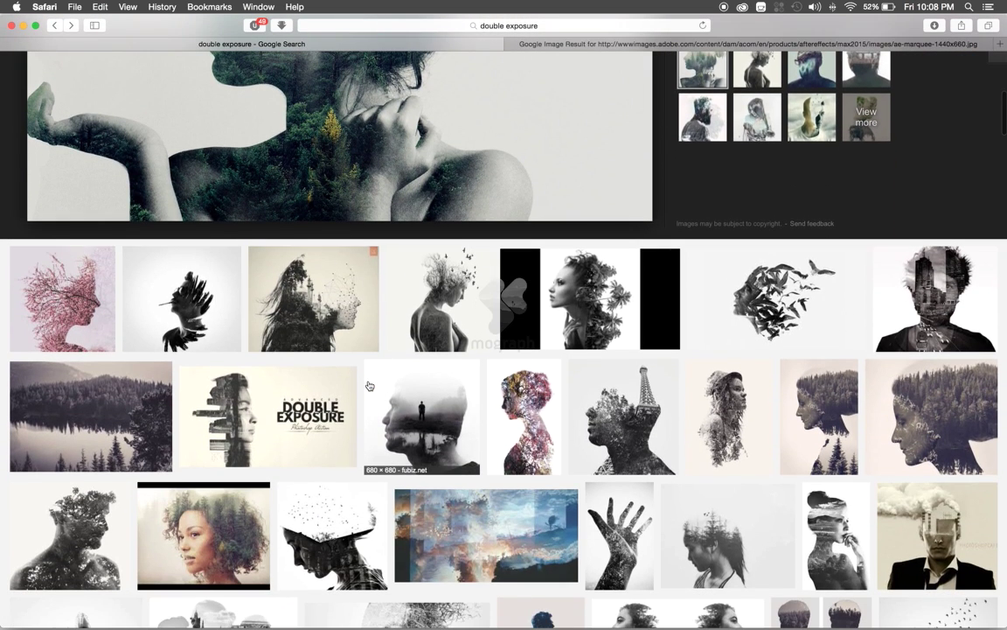
scroll(369, 385, "up", 10)
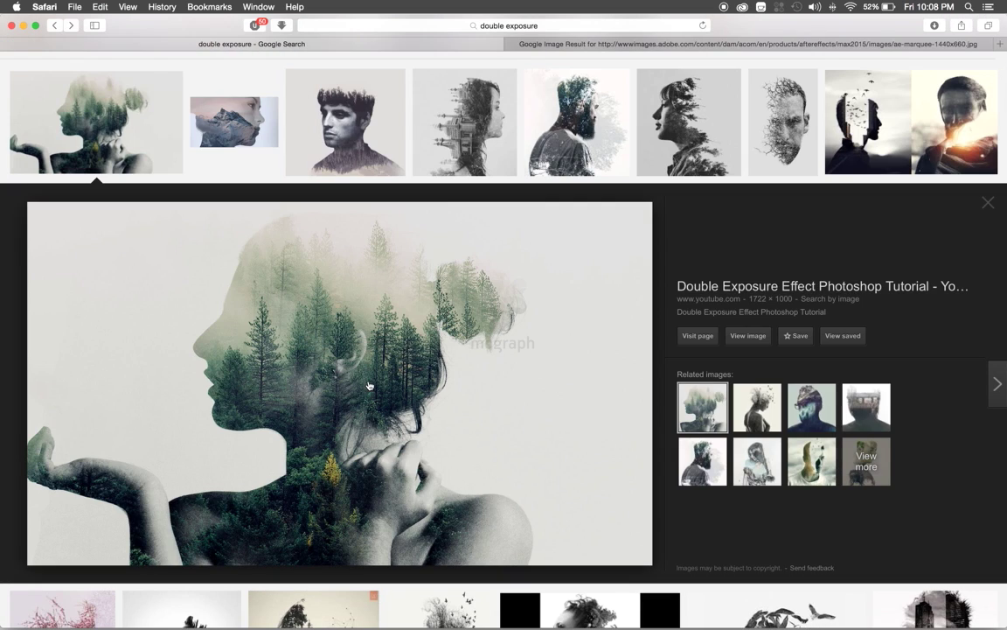
scroll(371, 385, "up", 5)
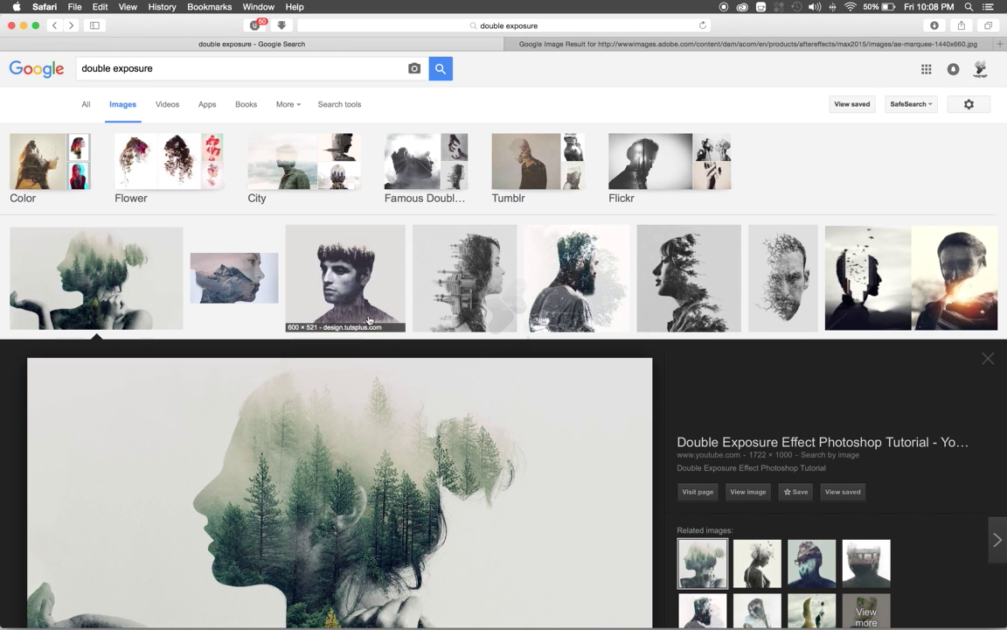
Step: Browse further double exposure examples, then launch After Effects CC 2015
scroll(370, 320, "down", 3)
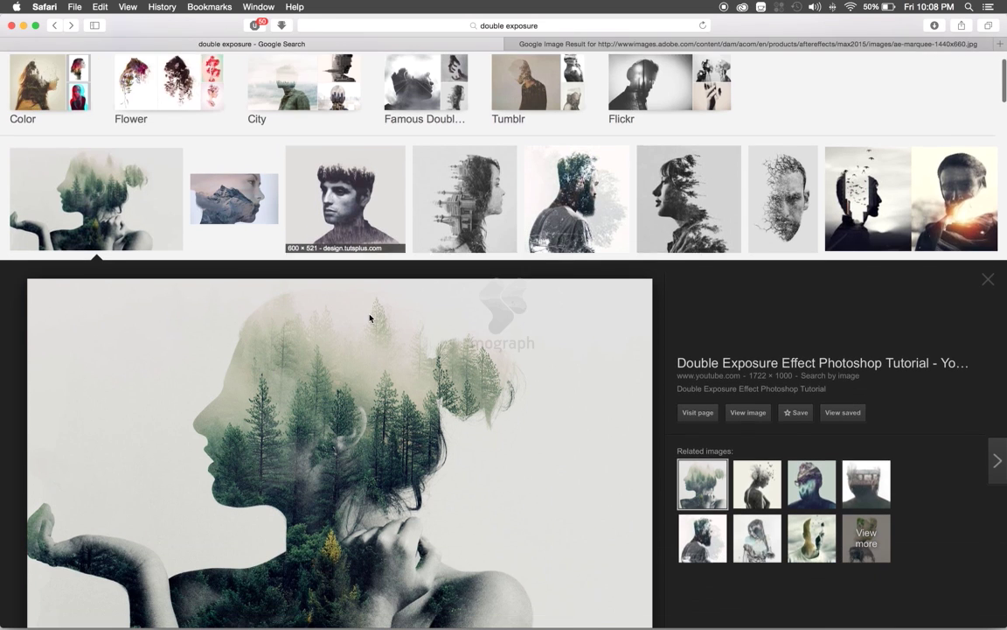
scroll(370, 319, "down", 4)
scroll(370, 319, "down", 2)
scroll(371, 319, "down", 2)
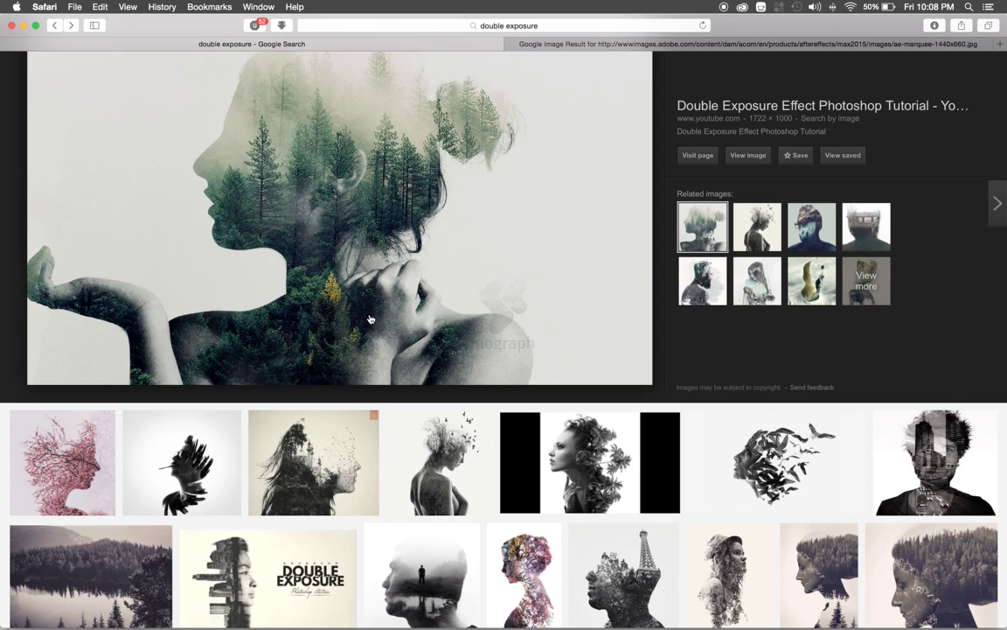
scroll(370, 319, "up", 1)
mouse_move(612, 623)
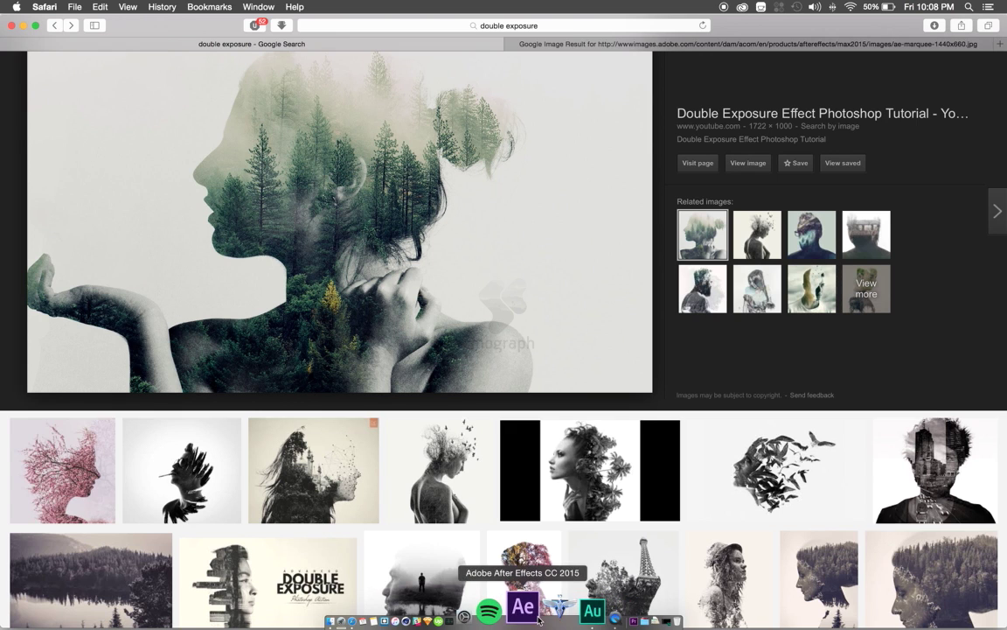
left_click(522, 615)
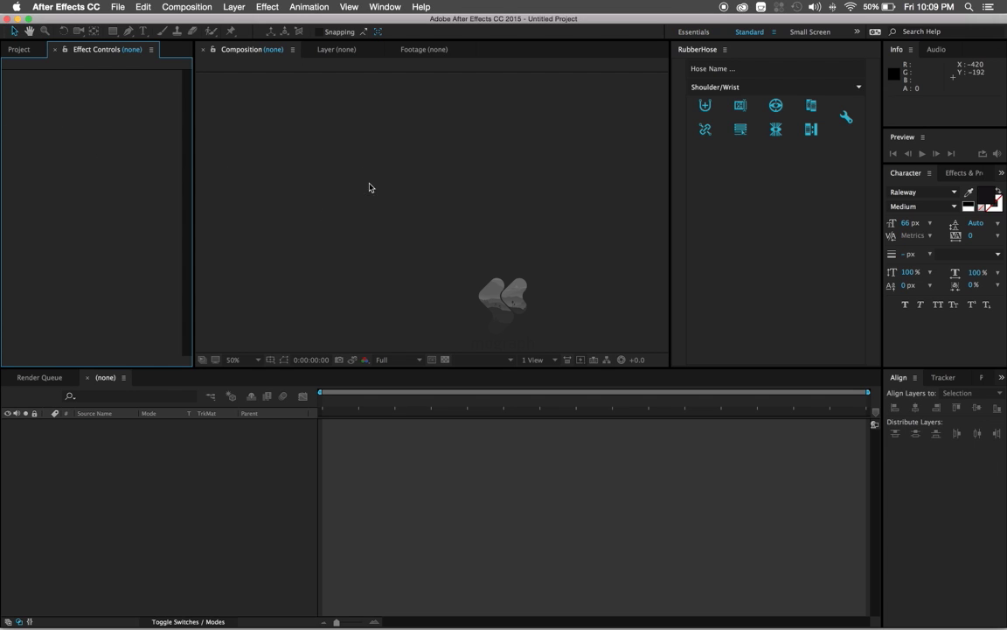
Step: Create a new 1280×720 composition, Comp 1, with its frame rate set to 30 fps
left_click(186, 9)
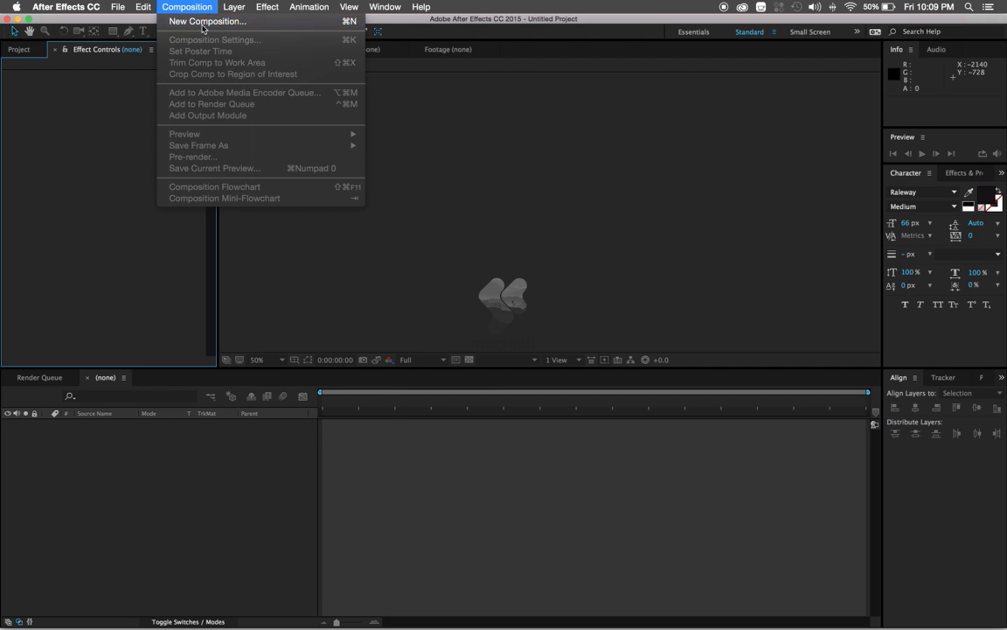
left_click(203, 22)
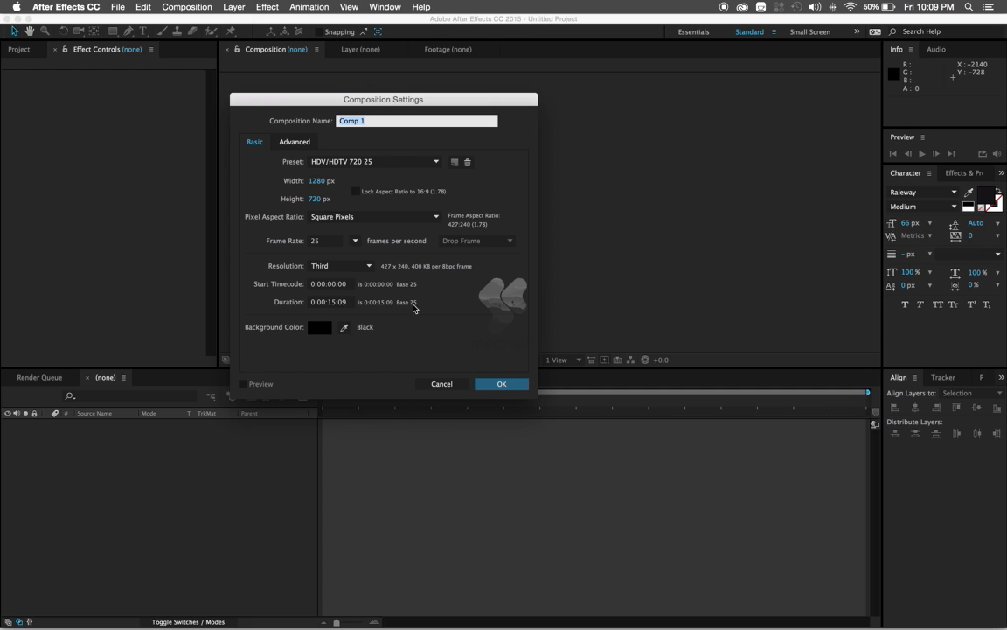
left_click(296, 245)
type("30")
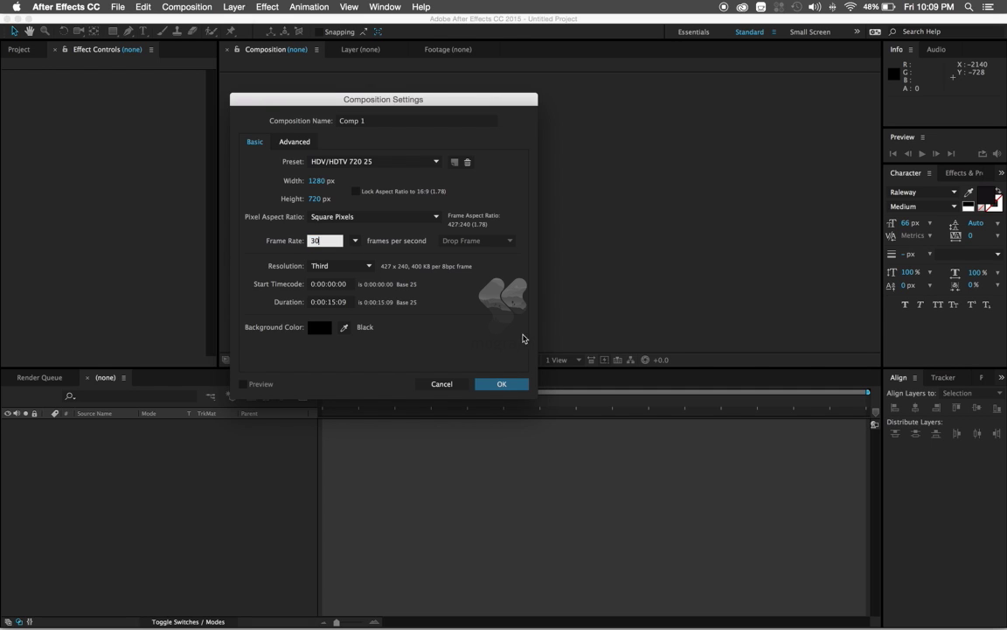
left_click(502, 383)
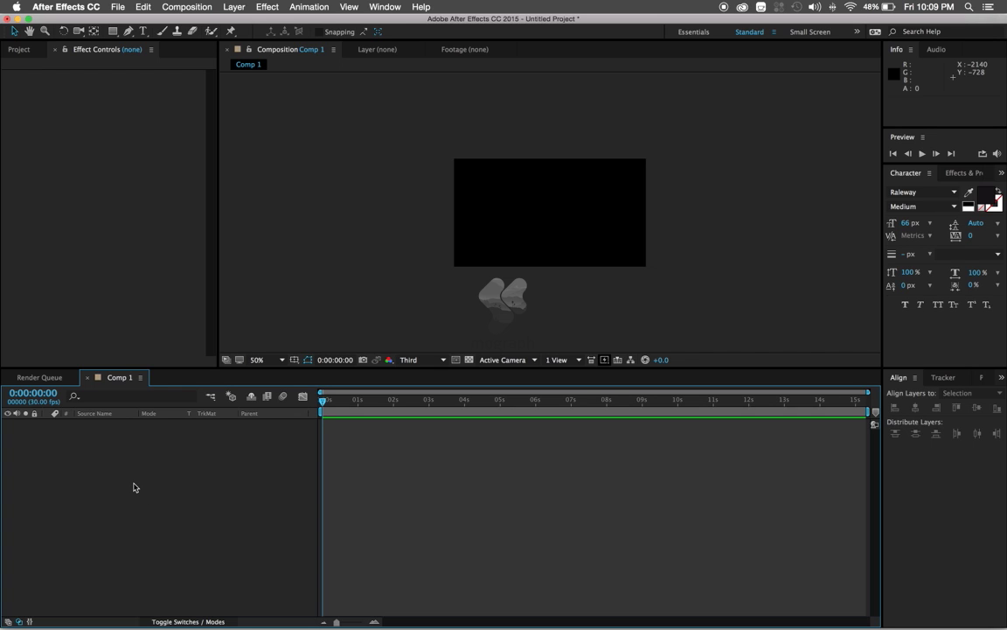
Step: Add a full-frame solid named BG coloured light grey DDDDDD, then view the Project panel
key("super+y")
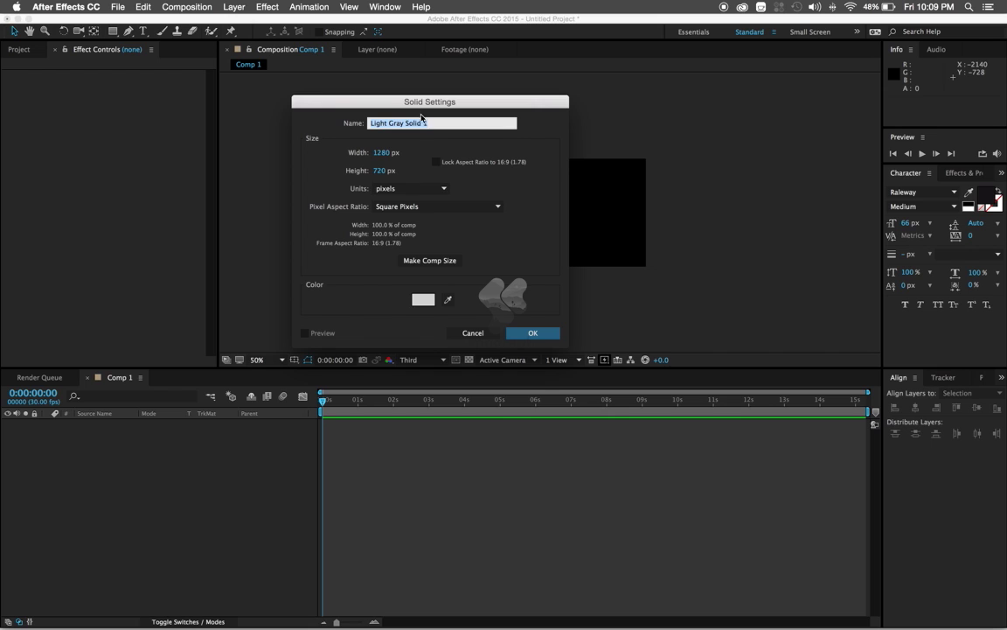
type("BG")
left_click(418, 296)
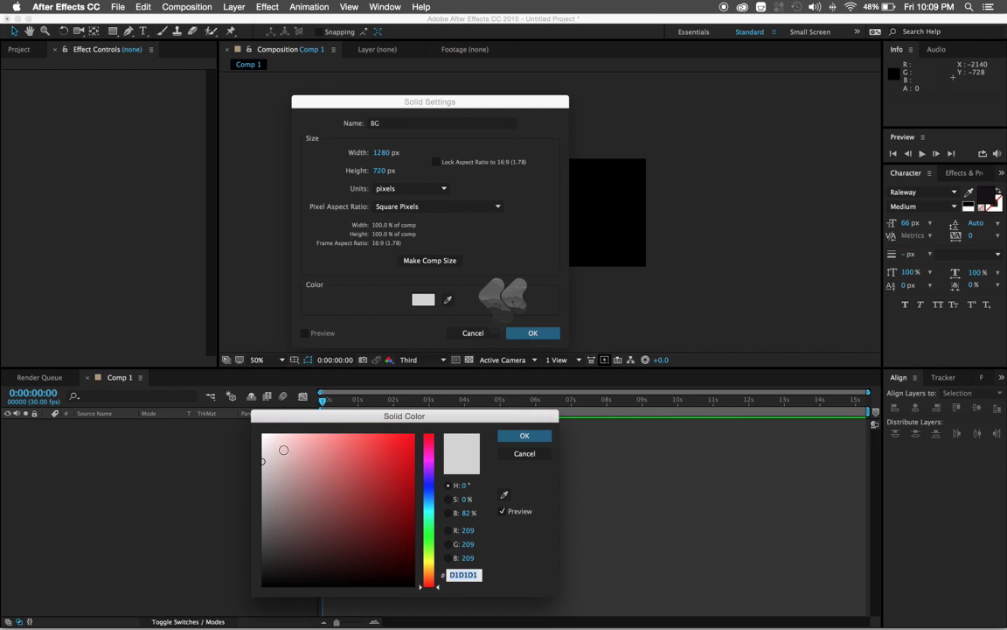
left_click_drag(264, 460, 249, 452)
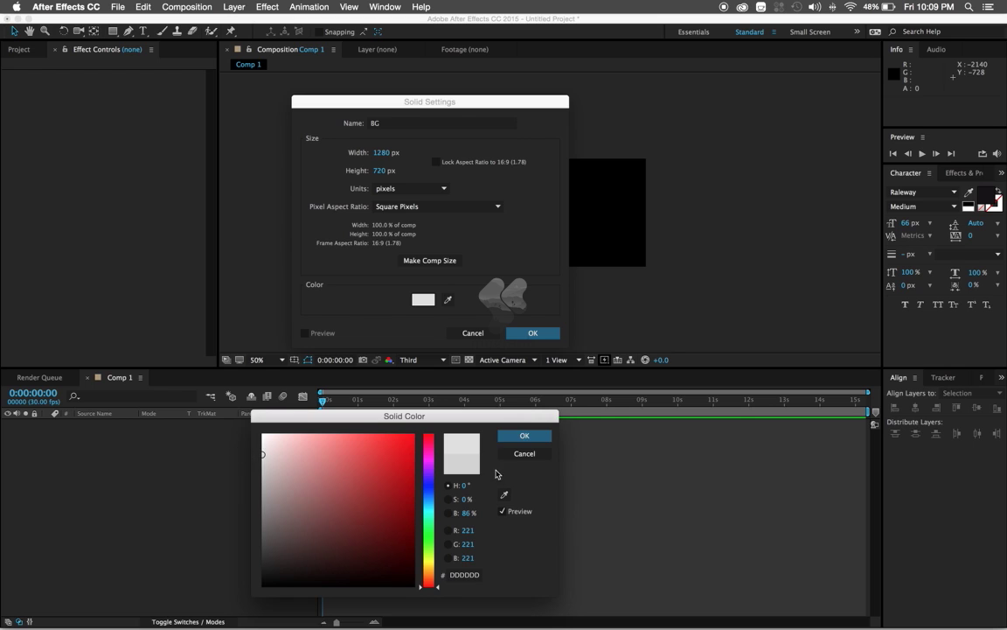
left_click(524, 435)
left_click(532, 332)
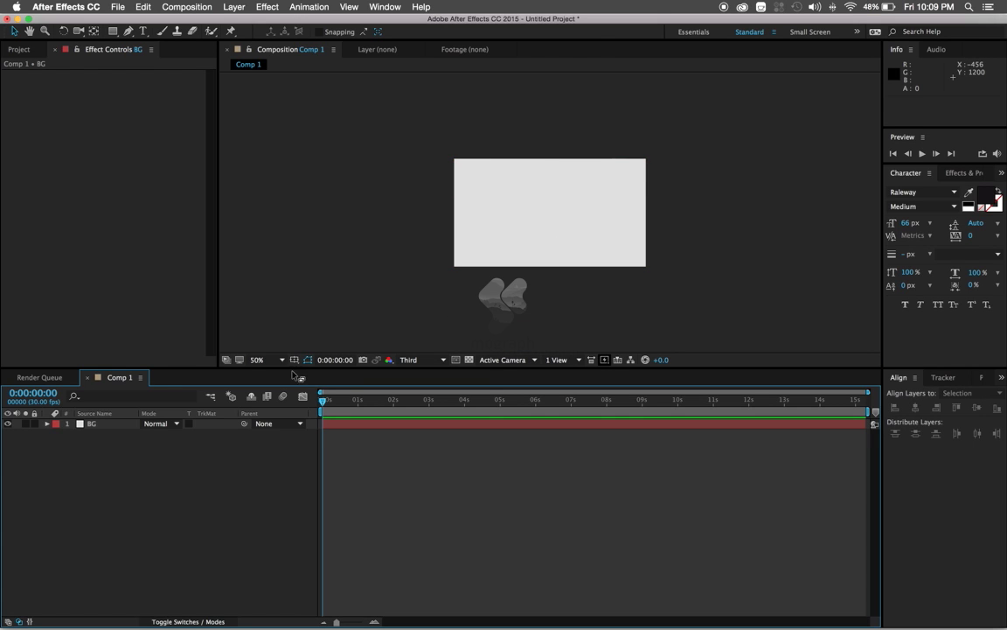
left_click(20, 49)
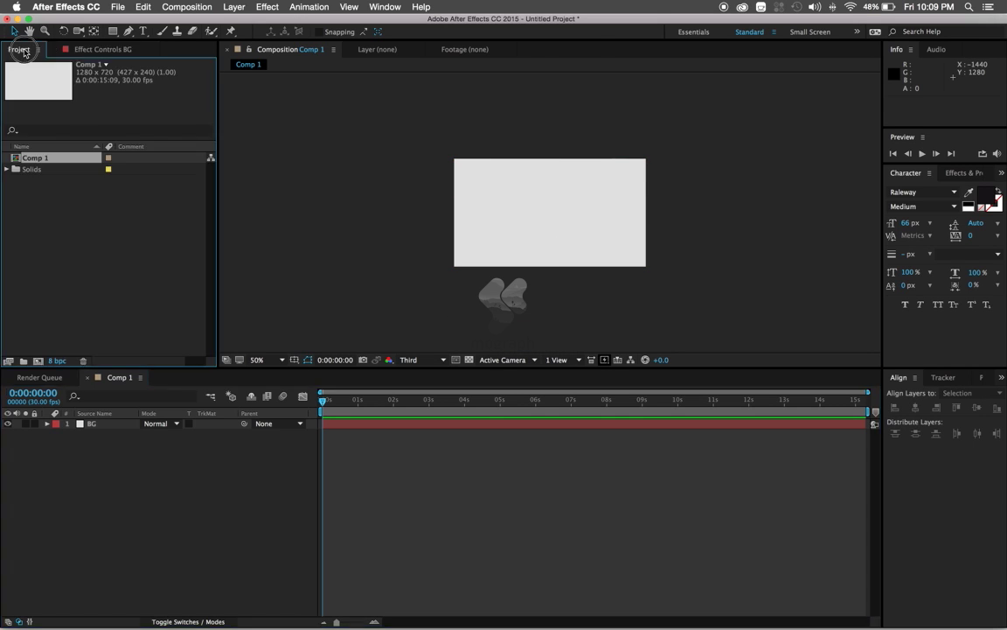
Step: Import Kebakaran-Hutan.jpg and orangutan.jpg into the project
double_click(75, 232)
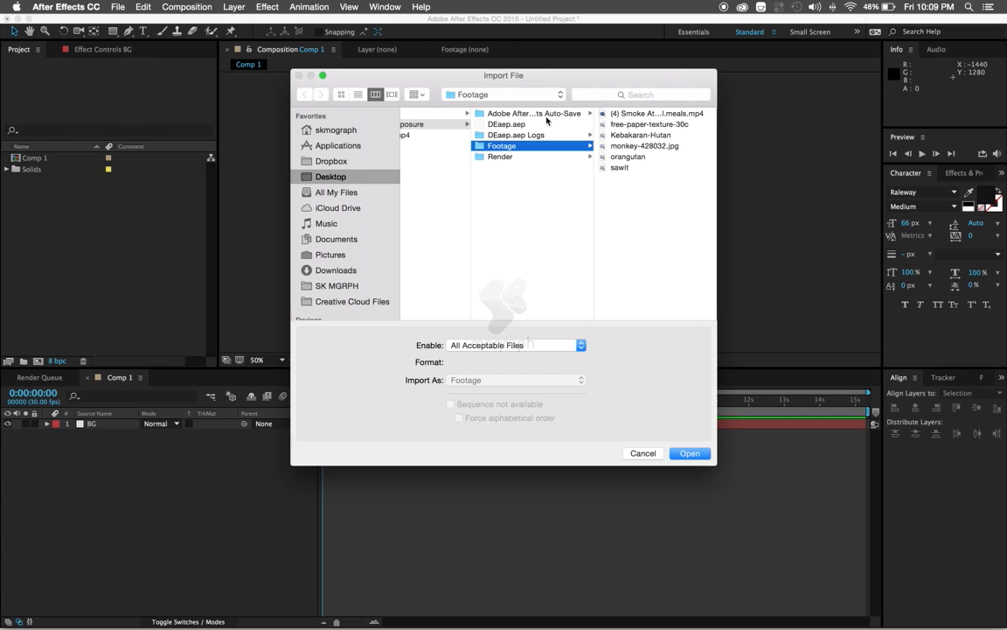
left_click(637, 136)
left_click(522, 158, "super")
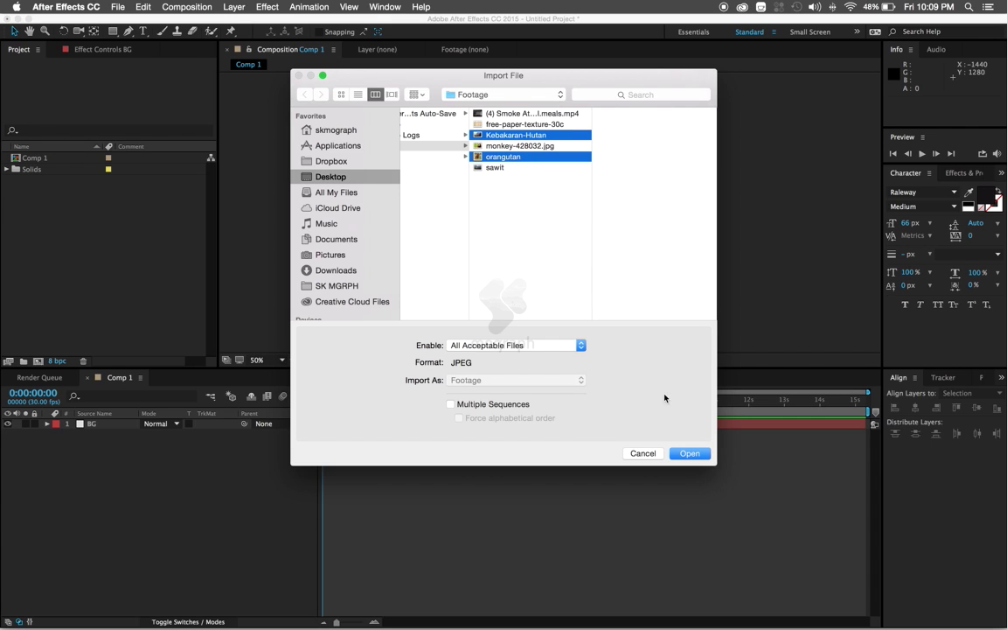
left_click(690, 453)
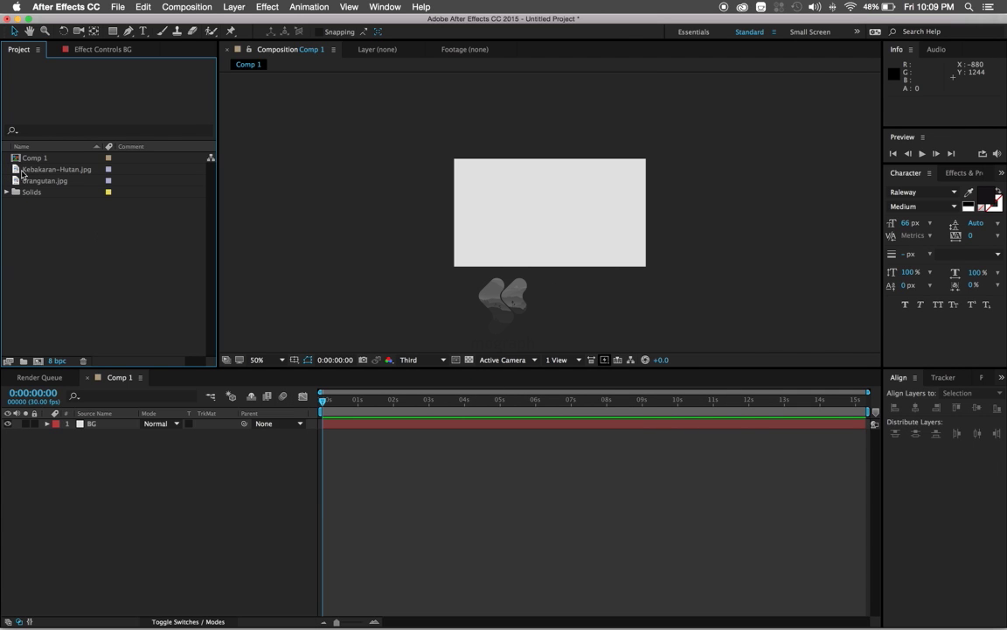
Step: Place orangutan.jpg above BG in Comp 1, scale it to 37% and nudge it left
mouse_move(22, 170)
left_mouse_down()
mouse_move(89, 251)
mouse_move(57, 184)
mouse_move(115, 426)
left_mouse_up()
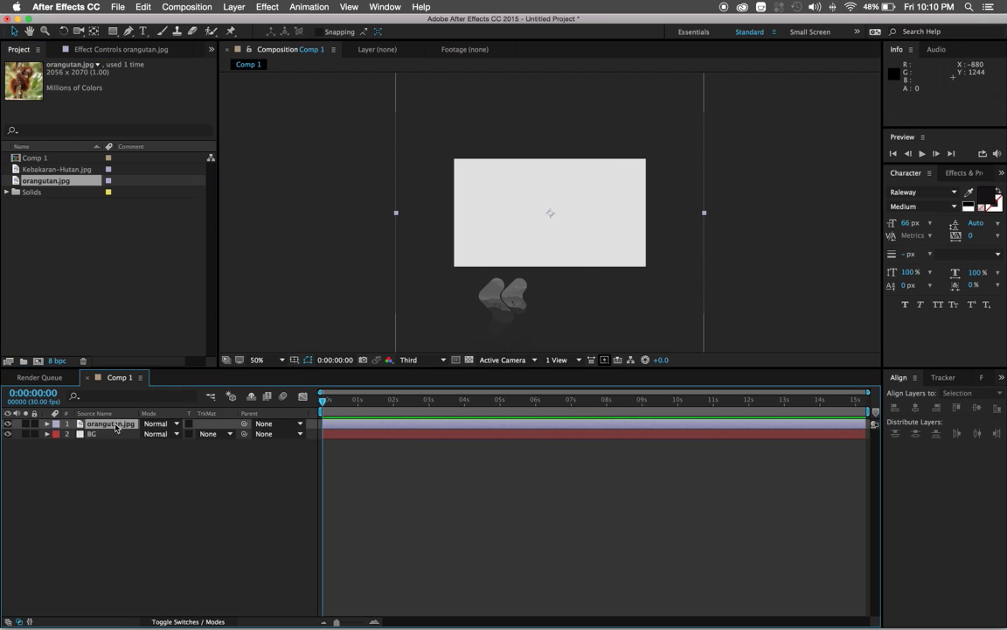
key("s")
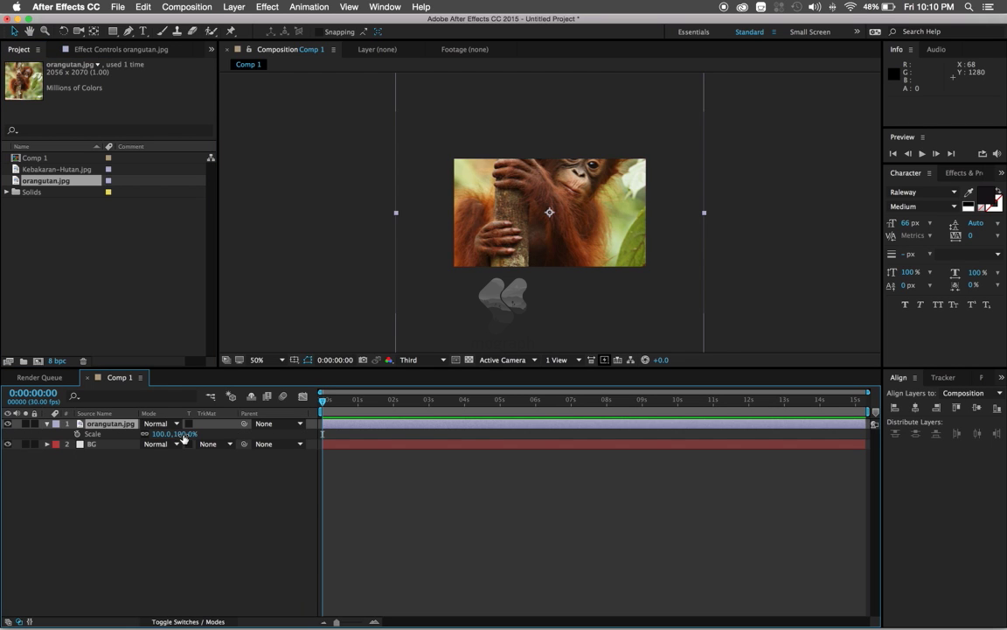
left_click_drag(184, 437, 158, 450)
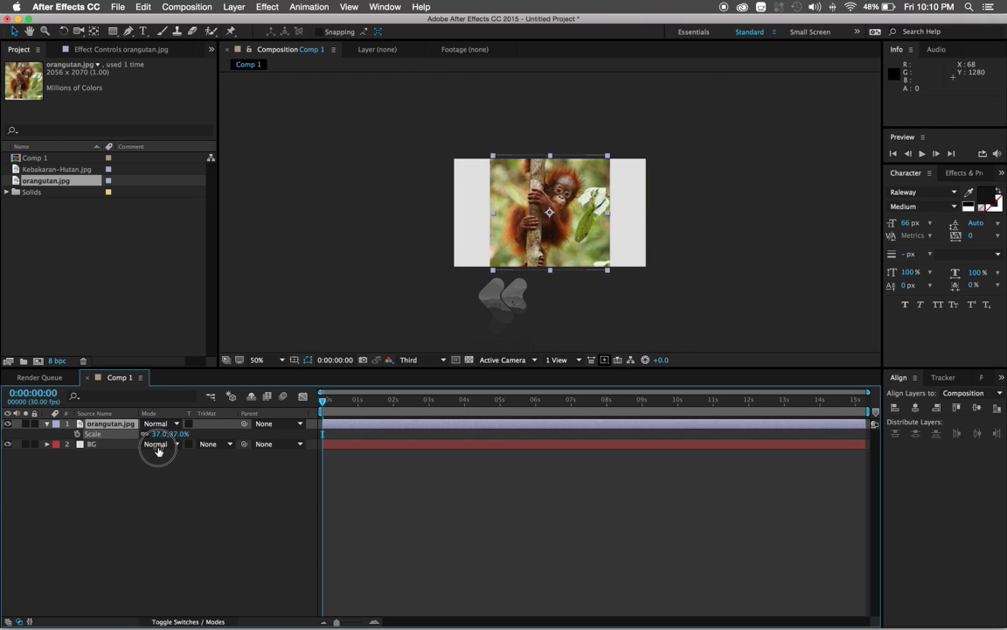
left_click_drag(534, 215, 518, 219)
Step: Pre-compose the orangutan layer as 'Orang Utan' and open that composition
right_click(102, 423)
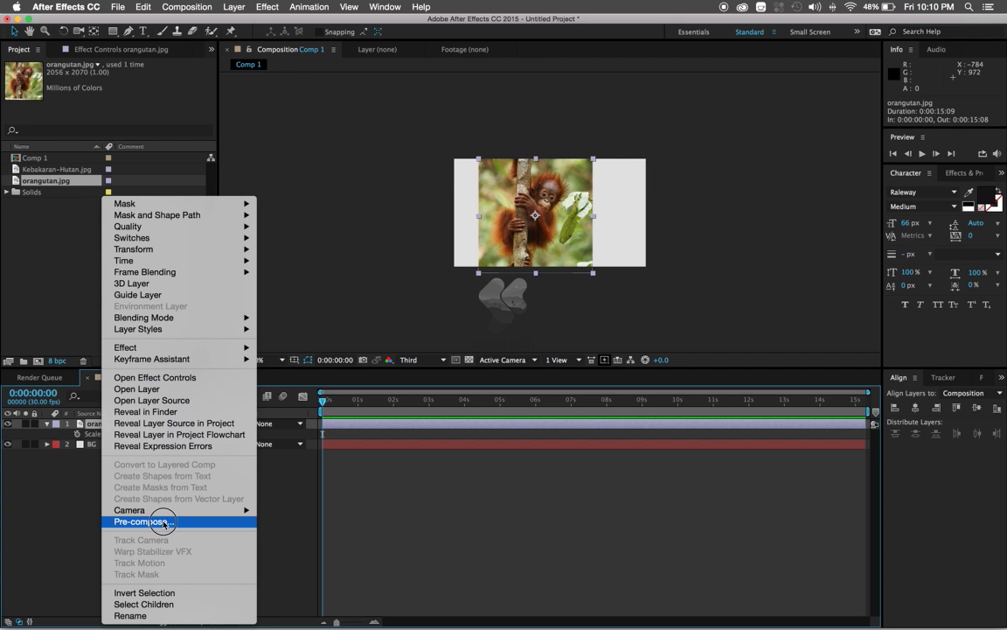
left_click(163, 522)
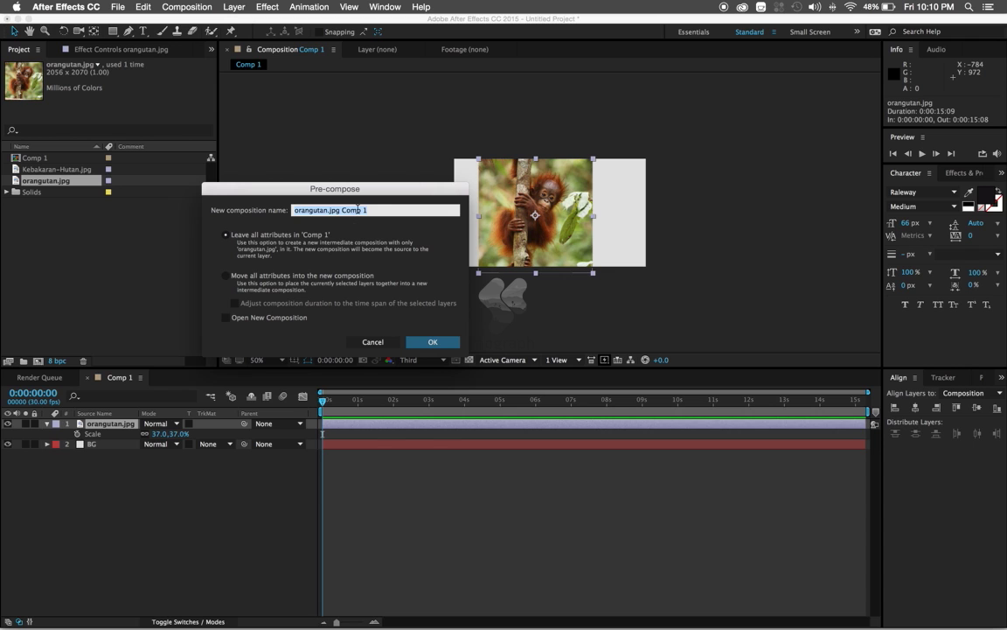
type("Orang Utan")
key("Return")
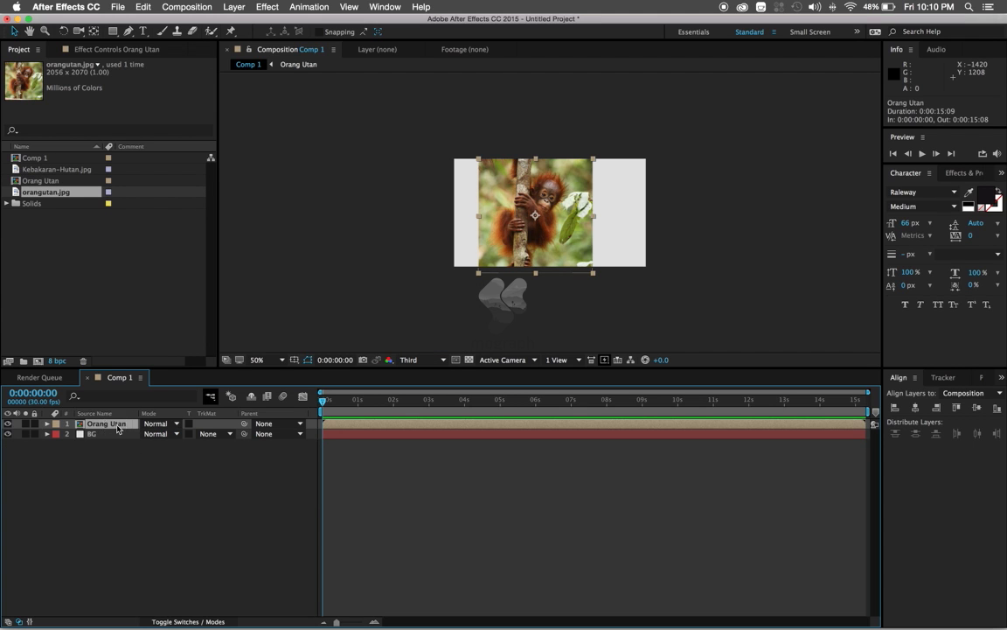
double_click(118, 427)
Step: Reposition the orangutan layer upward and zoom to 100% with the Pen tool ready
left_click_drag(549, 268, 506, 229)
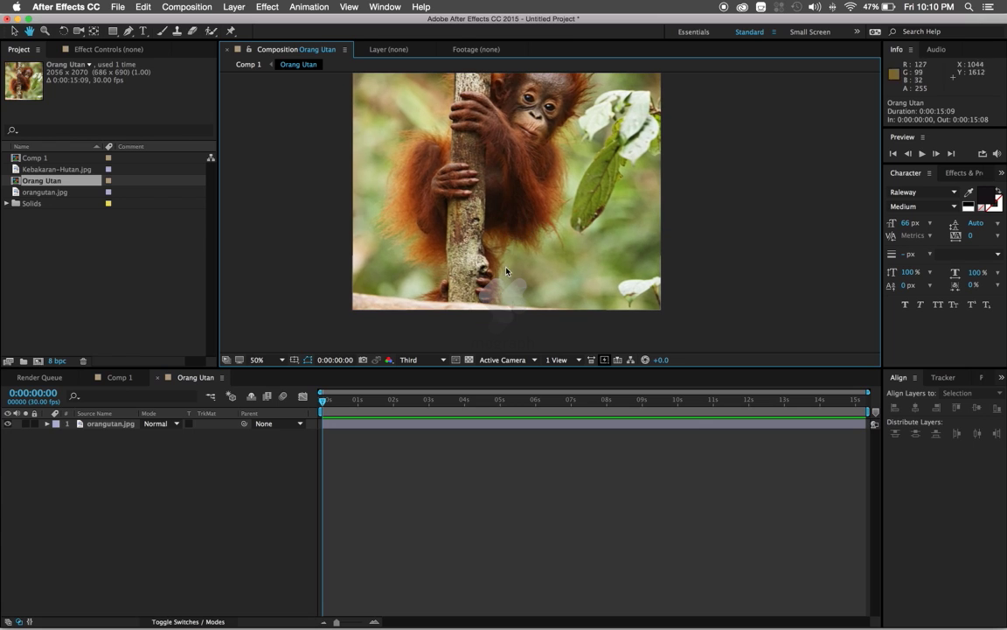
scroll(584, 242, "up", 5)
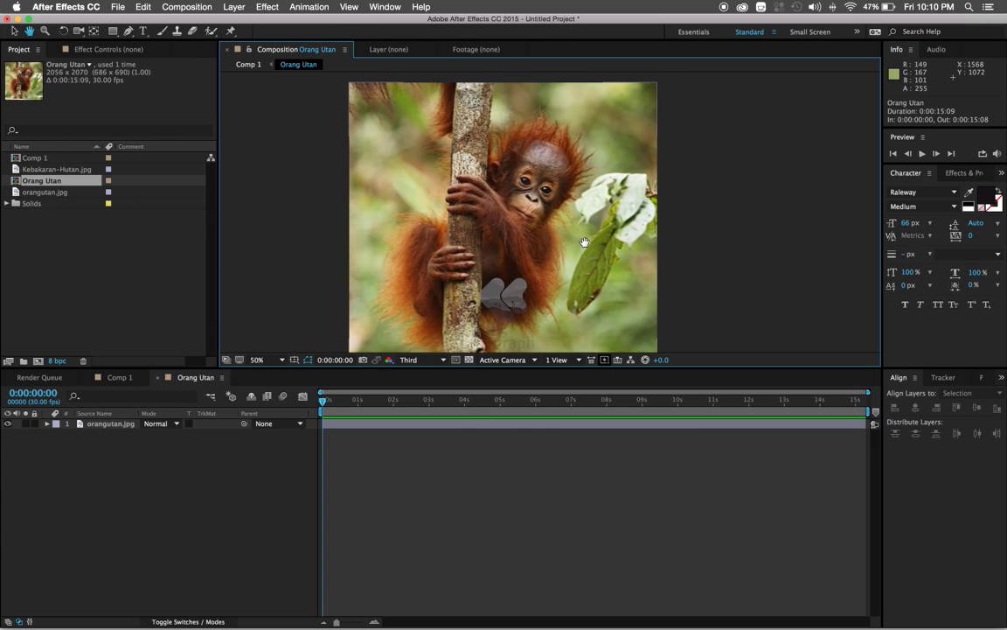
key("v")
left_click_drag(526, 219, 530, 180)
key("ctrl+z")
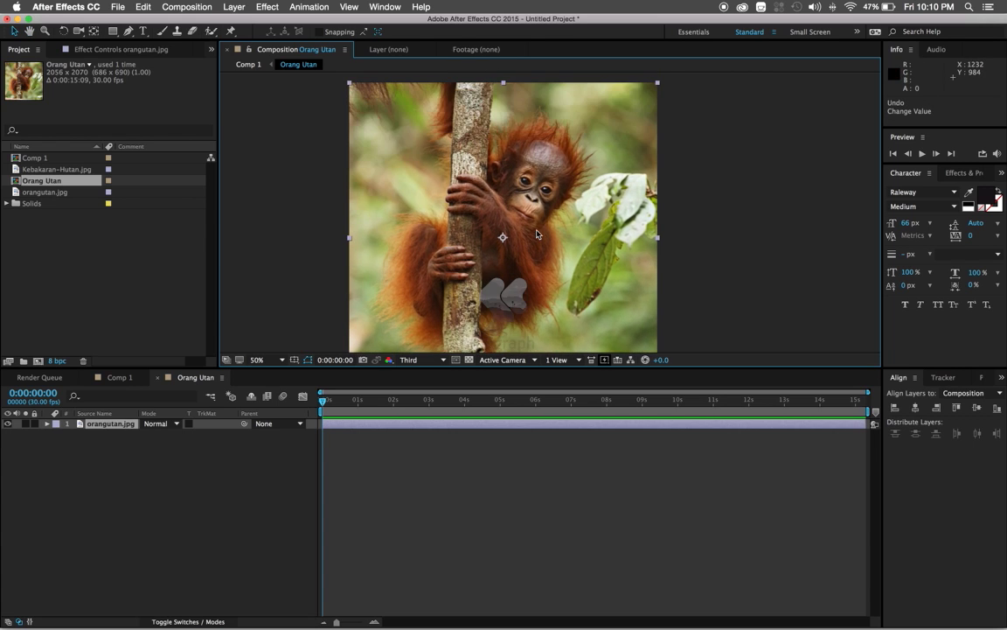
left_click_drag(537, 235, 546, 158)
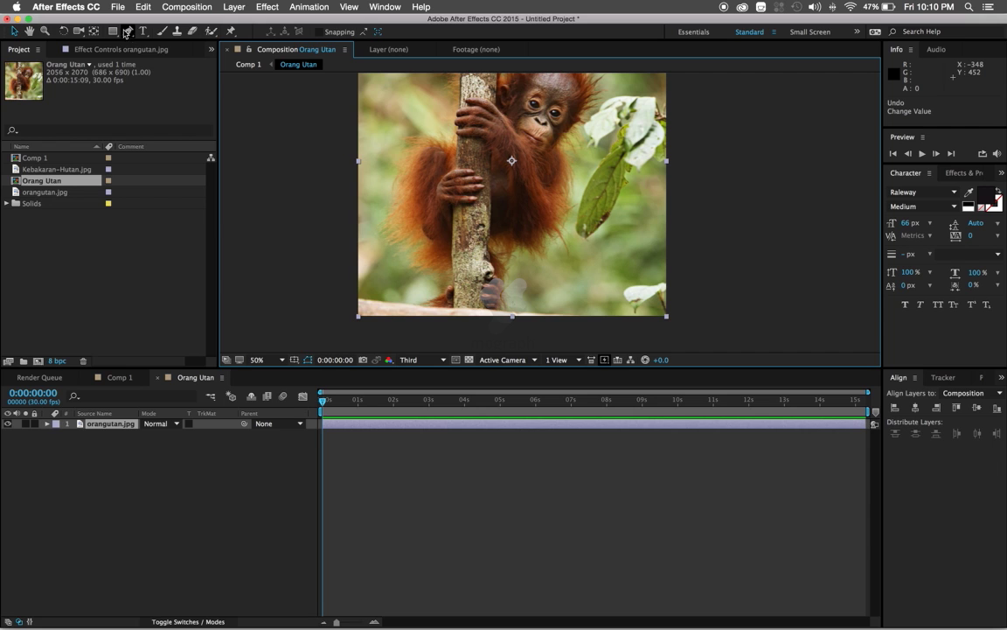
left_click(128, 31)
key("period")
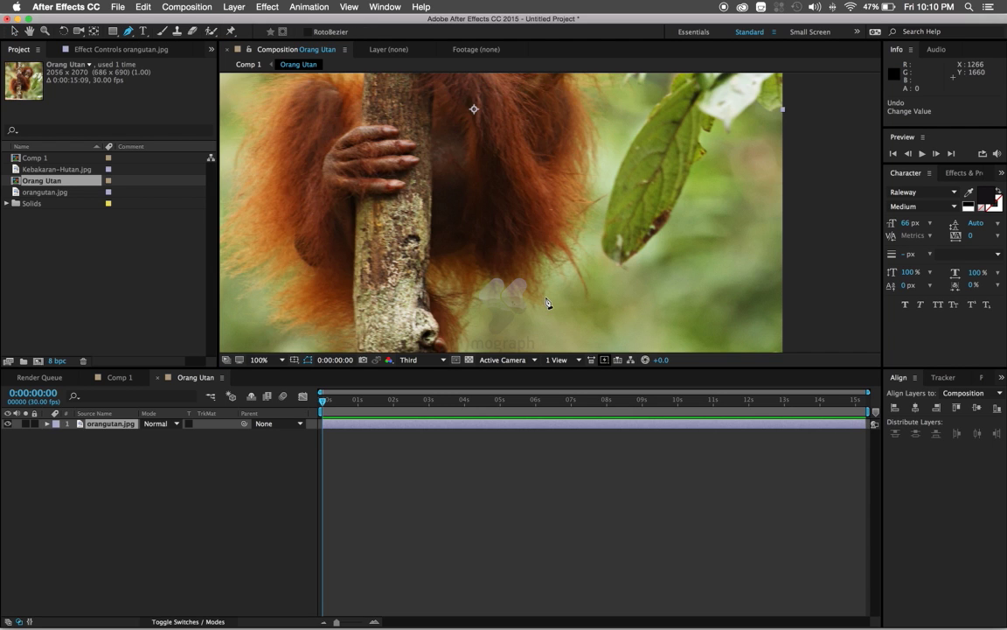
Step: Start the mask at the bottom branch and trace up the tree trunk and fur edge
left_click(543, 256)
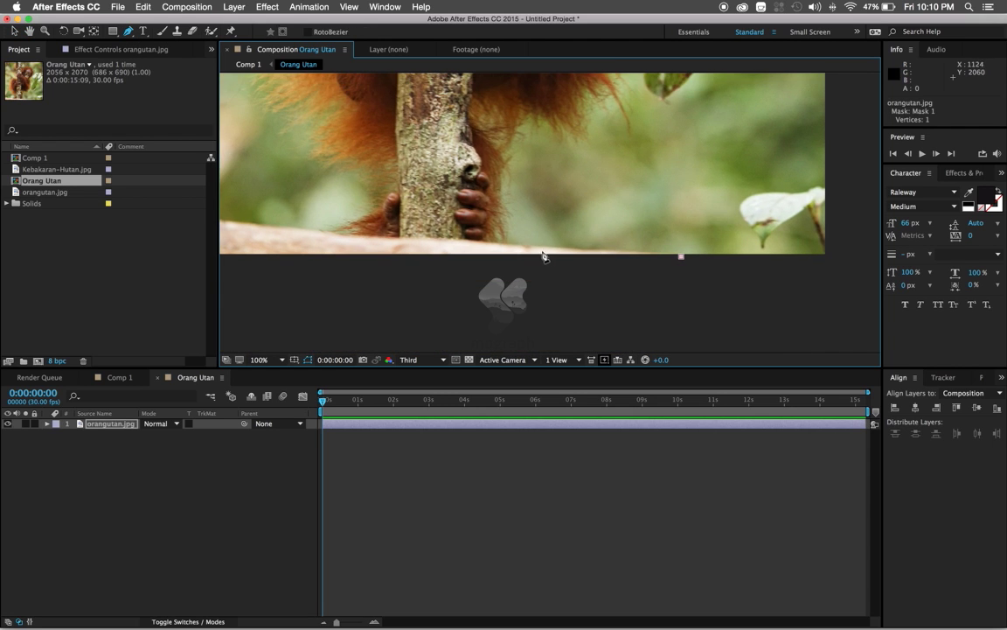
left_click(496, 244)
left_click(501, 229)
left_click(503, 215)
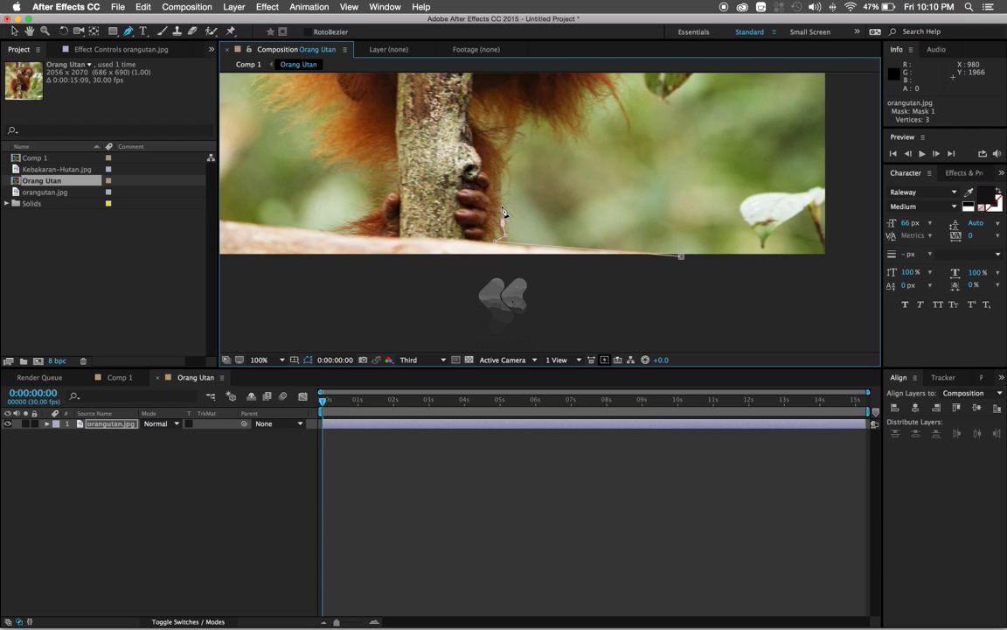
left_click(504, 202)
scroll(508, 201, "up", 2)
scroll(508, 201, "up", 2)
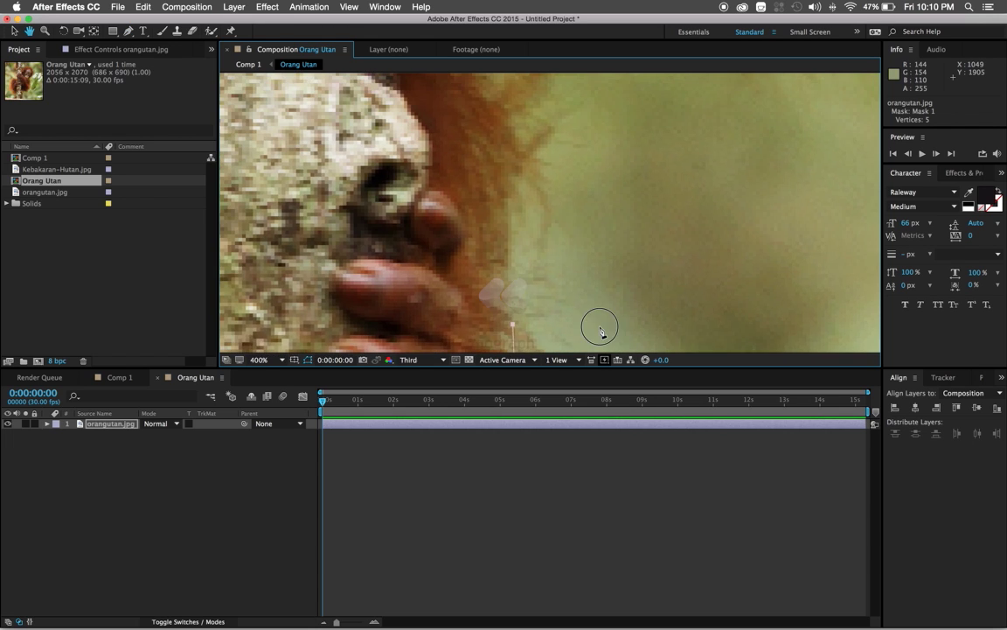
scroll(524, 218, "up", 3)
left_click(551, 250)
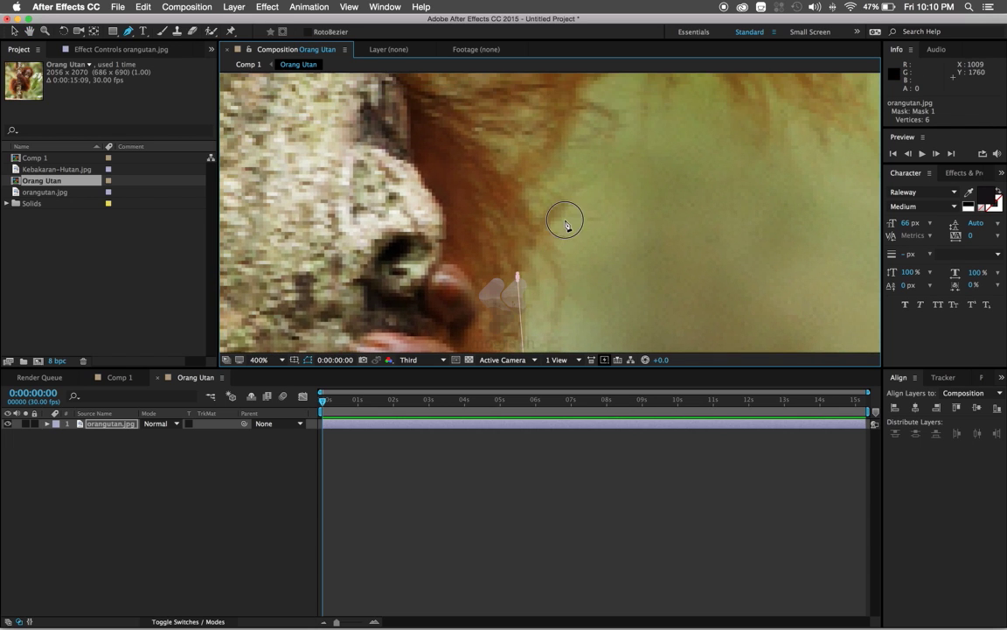
left_click(564, 218)
left_click(542, 211)
scroll(571, 210, "up", 3)
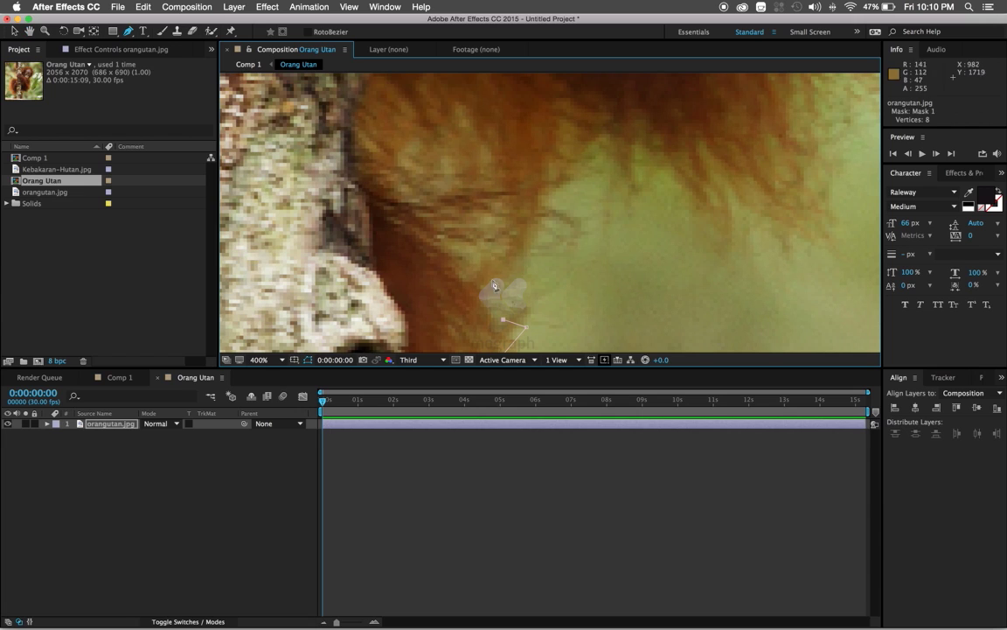
left_click(496, 287)
left_click(516, 273)
left_click(532, 231)
left_click(534, 200)
left_click(554, 180)
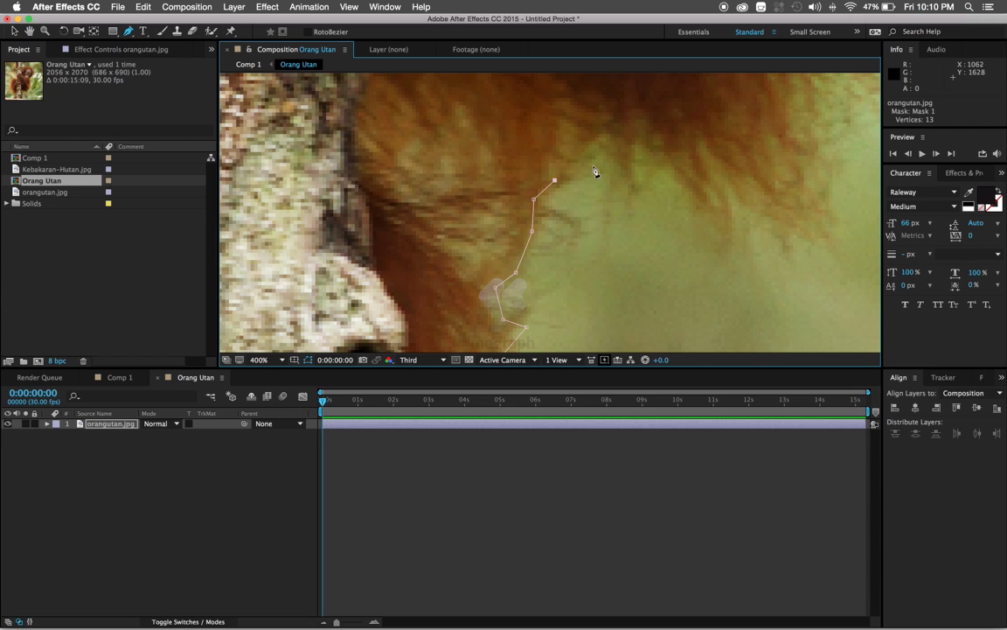
left_click(592, 154)
left_click_drag(605, 143, 608, 128)
Step: Trace the mask along the jagged fur tips of the orangutan's outline
left_click(635, 194)
left_click(639, 127)
left_click(652, 151)
left_click(681, 183)
left_click(717, 213)
left_click_drag(742, 204, 562, 222)
left_click(521, 168)
left_click(545, 208)
left_click(602, 240)
left_click(651, 258)
left_click(652, 248)
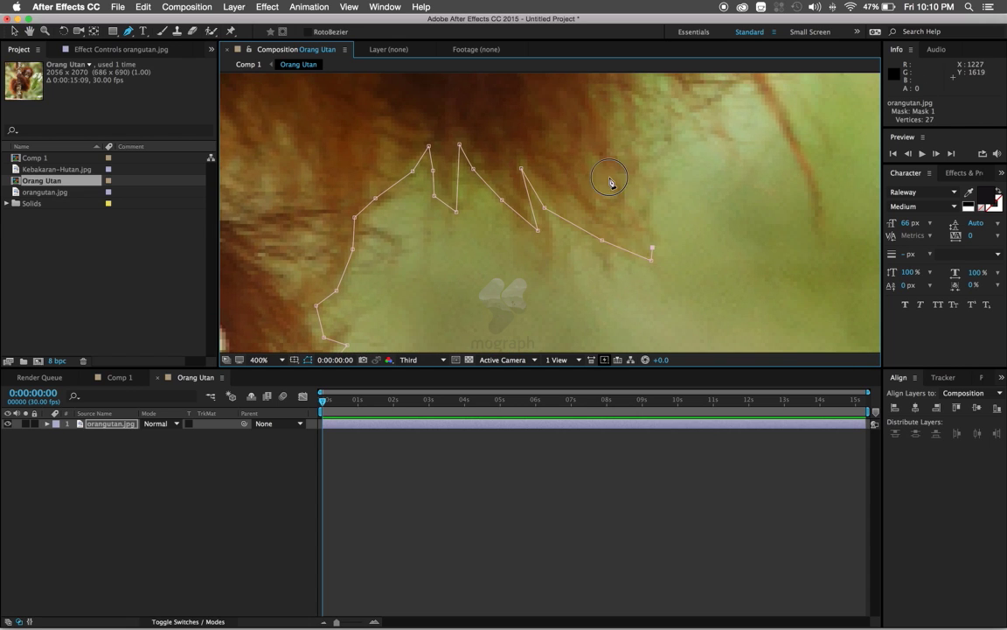
left_click(610, 175)
left_click(609, 145)
left_click_drag(653, 160, 603, 298)
left_click(575, 266)
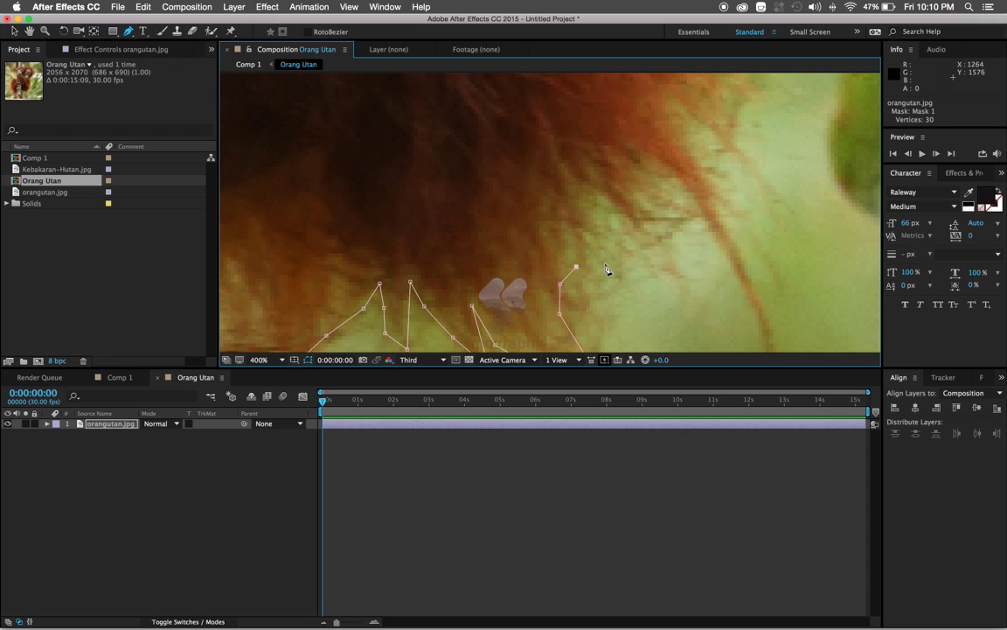
Step: Continue the mask up and right along the fur and upper hair edge
left_click(582, 186)
left_click(619, 205)
left_click(638, 237)
left_click(653, 242)
left_click(650, 200)
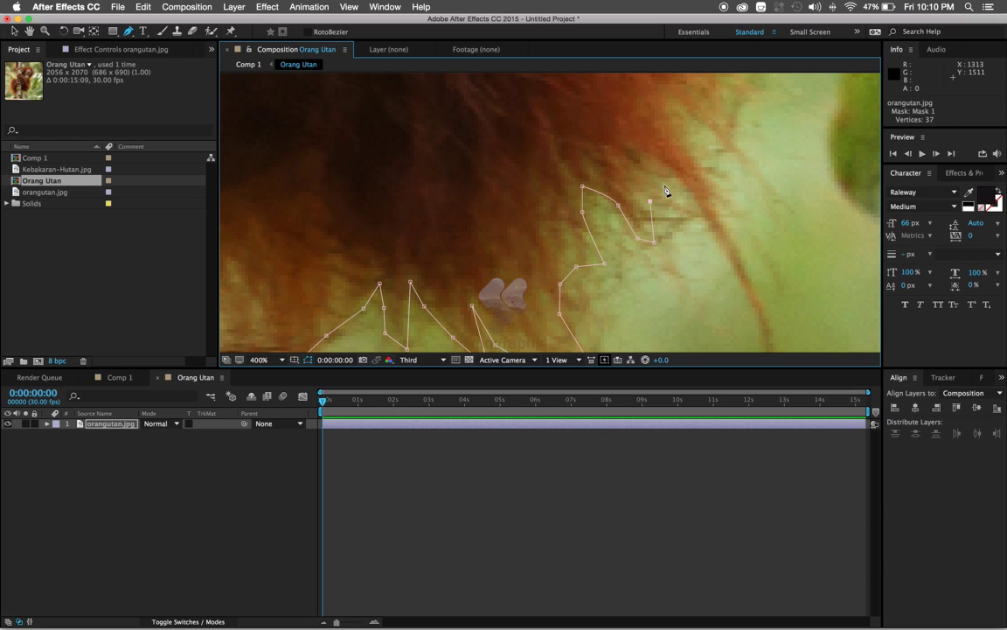
scroll(669, 210, "down", 5)
scroll(669, 210, "right", 5)
left_click(679, 273)
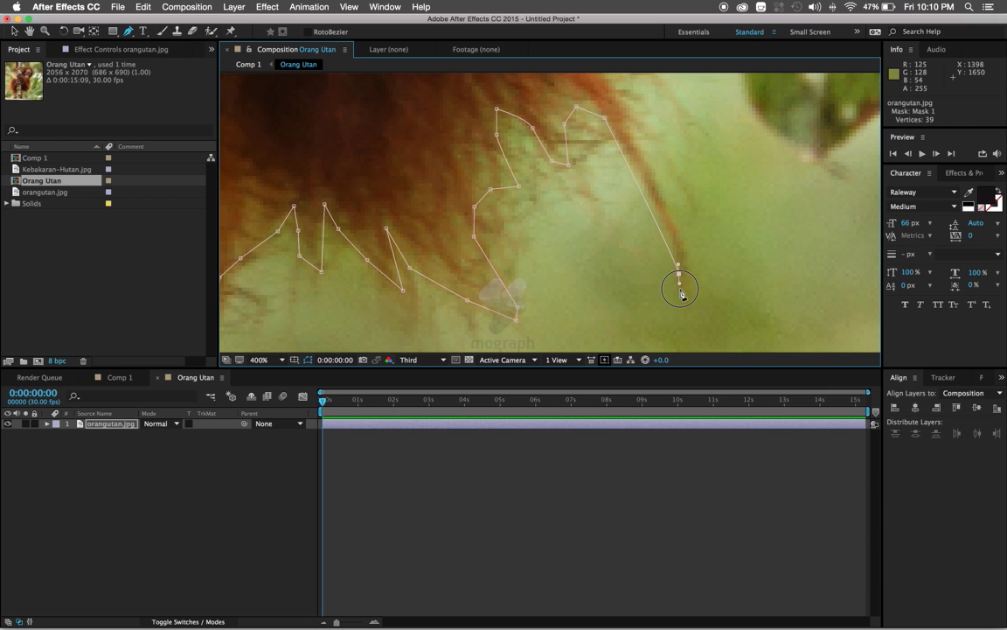
left_click(662, 195)
left_click(616, 95)
scroll(669, 218, "up", 5)
left_click(560, 148)
left_click(620, 163)
Step: Zoom in to 400% and refine the mask along the hair edge, undoing a stray point
key("comma")
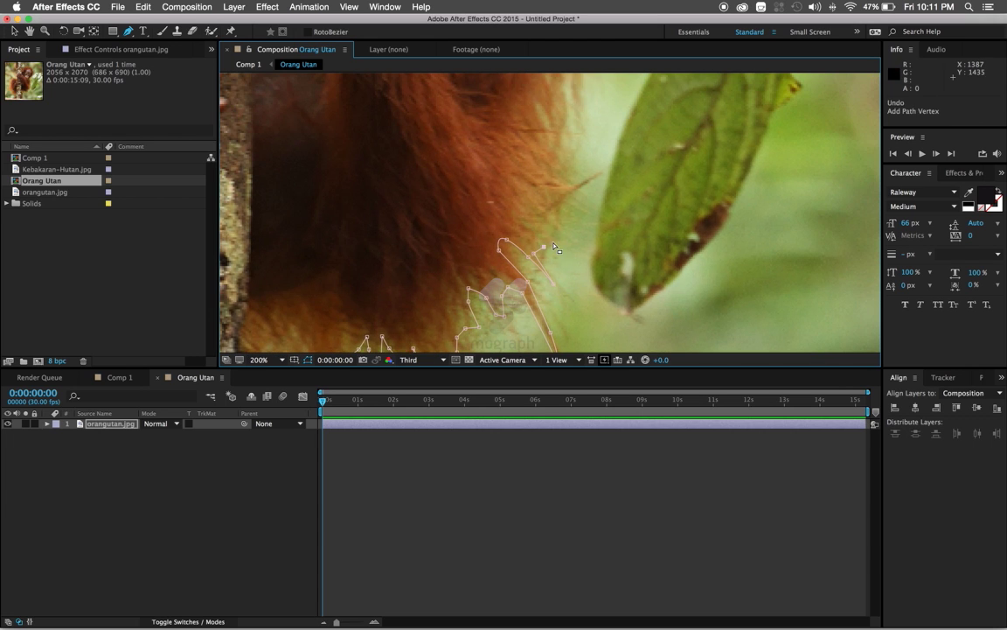
scroll(546, 174, "up", 5)
key("ctrl+z")
scroll(542, 219, "up", 5)
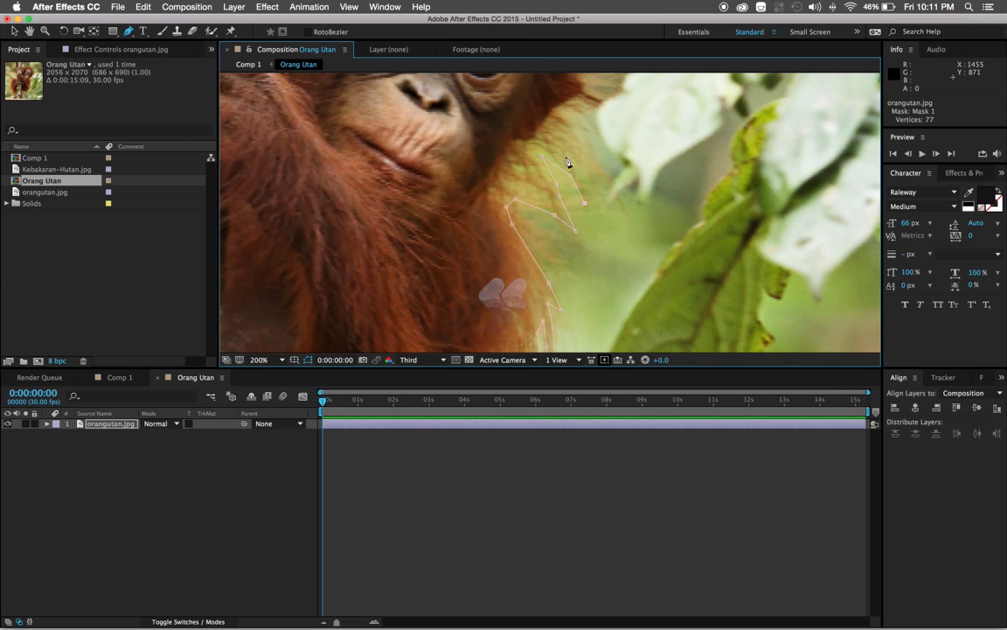
key("v")
scroll(572, 165, "up", 5)
key("comma")
key("period")
key("g")
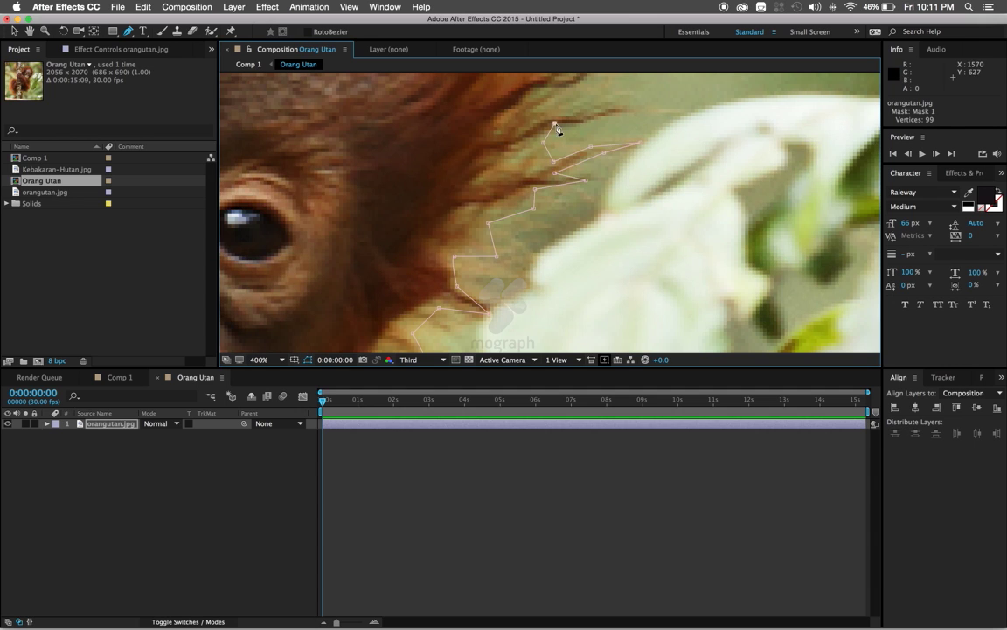
key("period")
scroll(548, 166, "up", 3)
left_click(461, 214)
scroll(461, 213, "up", 2)
left_click(472, 157)
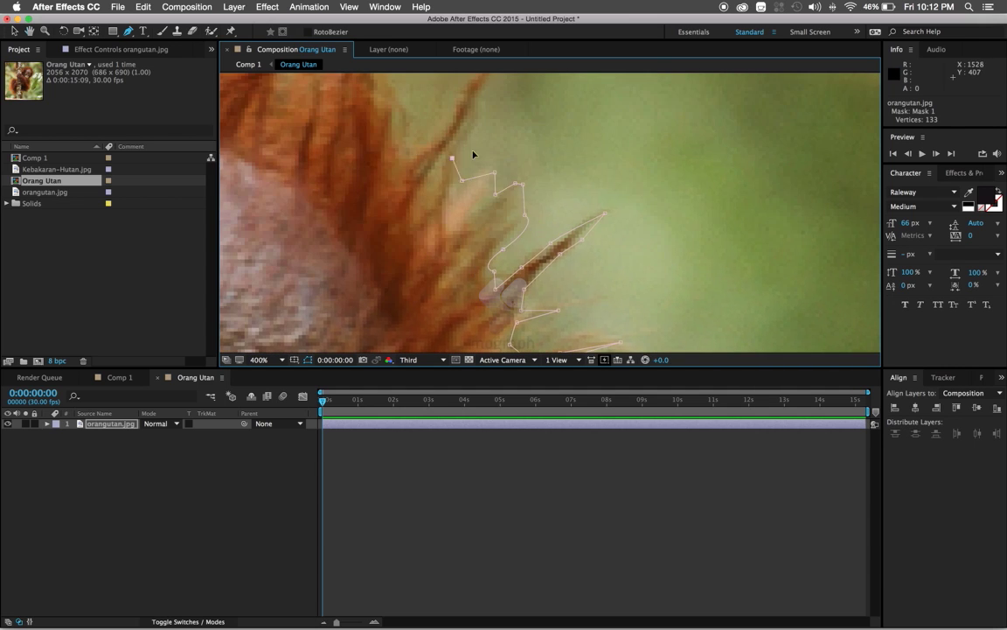
scroll(473, 158, "up", 2)
left_click(461, 217)
left_click(565, 259)
key("ctrl+z")
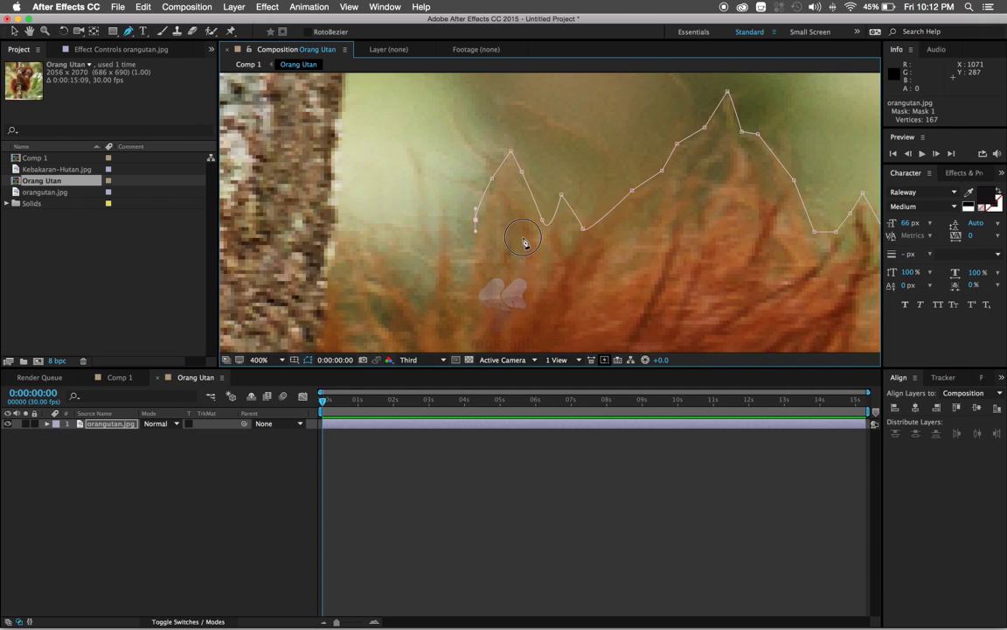
Step: Trace the mask around the hand on the trunk and the hair beside it
left_click_drag(485, 168, 593, 288)
key("comma")
scroll(460, 243, "up", 2)
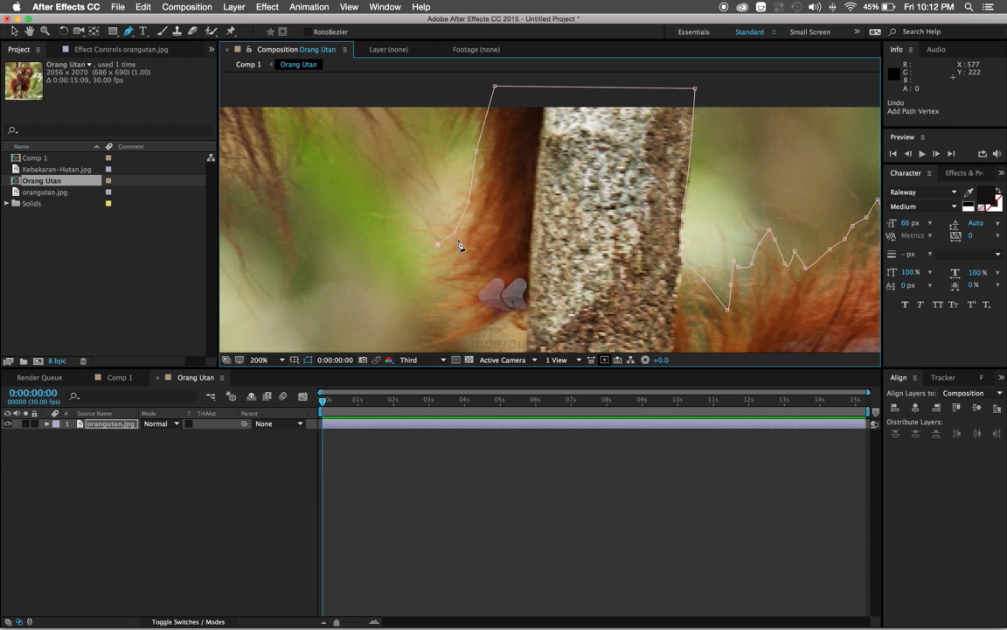
scroll(516, 247, "up", 2)
scroll(516, 248, "up", 3)
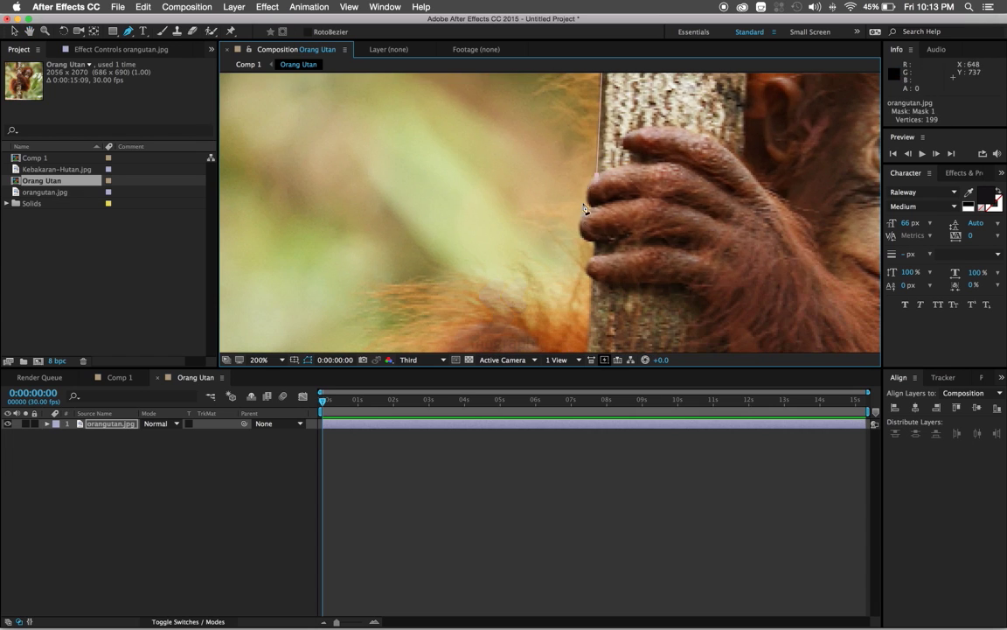
left_click(589, 247)
scroll(590, 247, "down", 1)
left_click(610, 193)
left_click(468, 243)
scroll(457, 161, "up", 3)
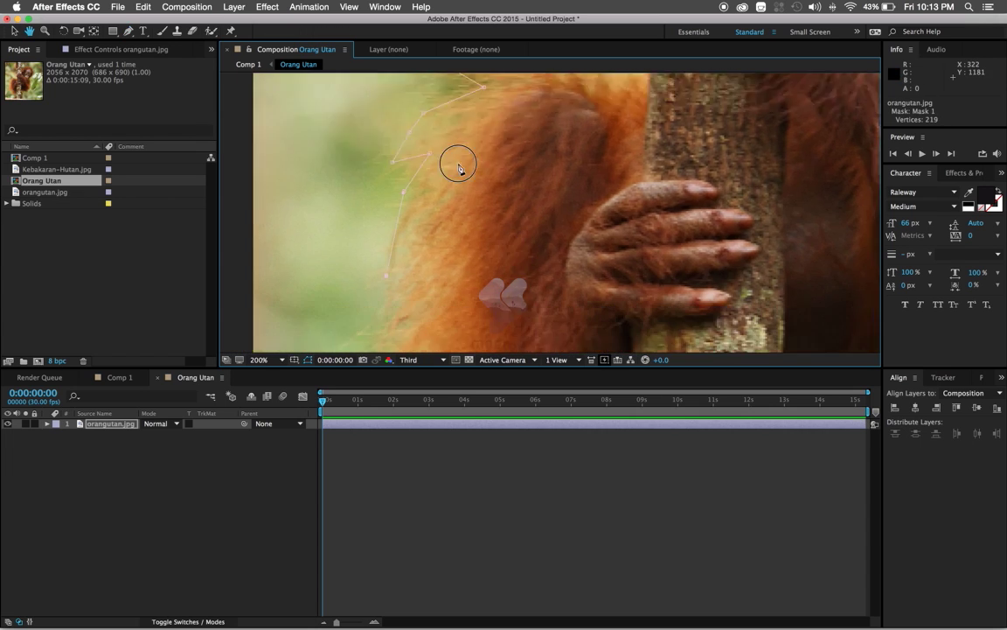
scroll(506, 281, "down", 3)
scroll(595, 223, "down", 2)
scroll(594, 223, "down", 3)
scroll(593, 221, "down", 2)
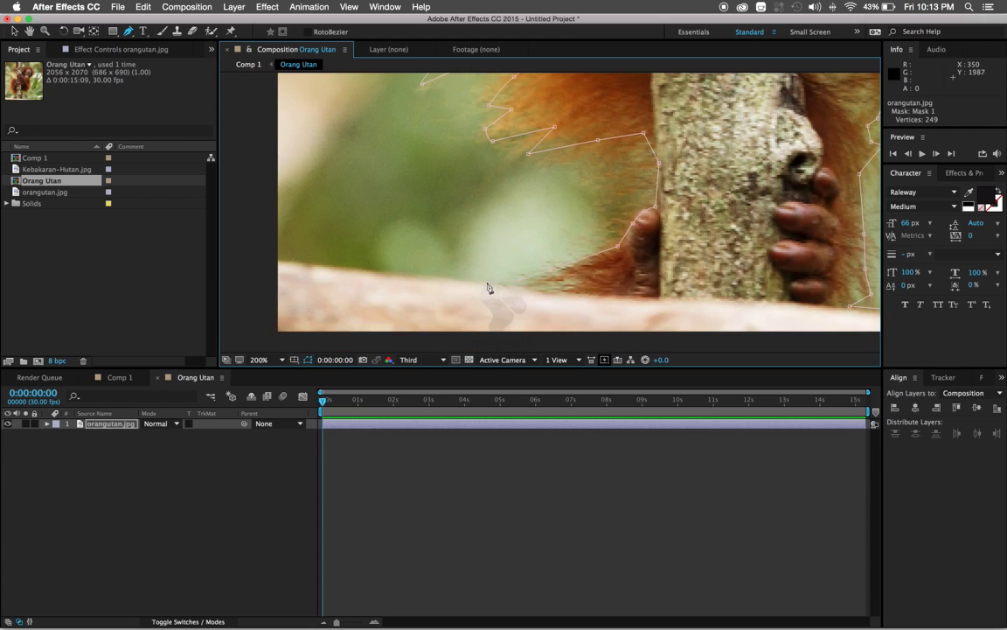
scroll(592, 220, "down", 3)
scroll(560, 158, "up", 3)
key("comma")
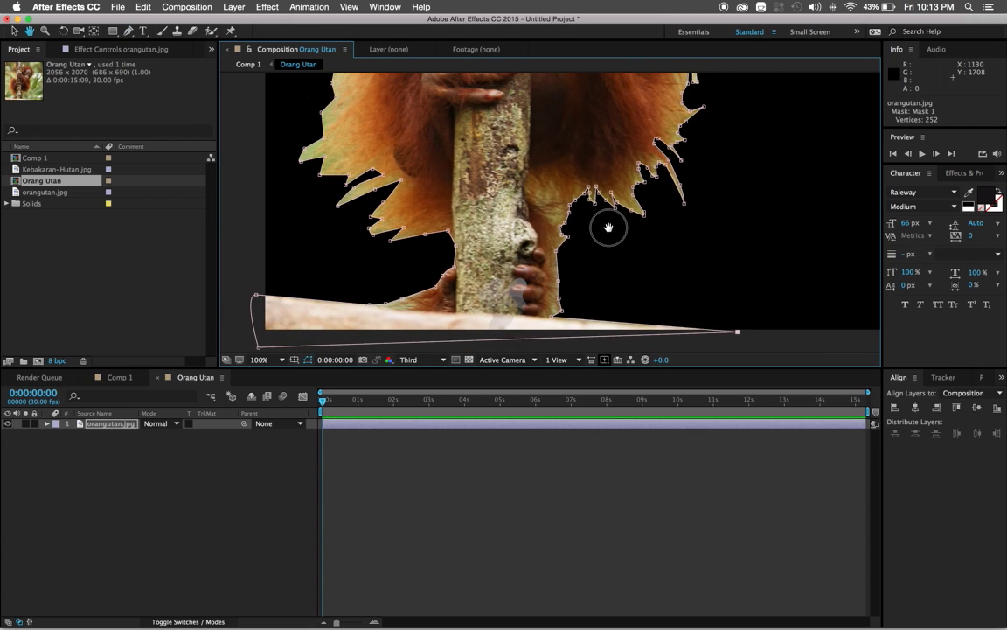
Step: Zoom out to 50% and centre the cut-out orangutan to review the finished mask
left_click(434, 552)
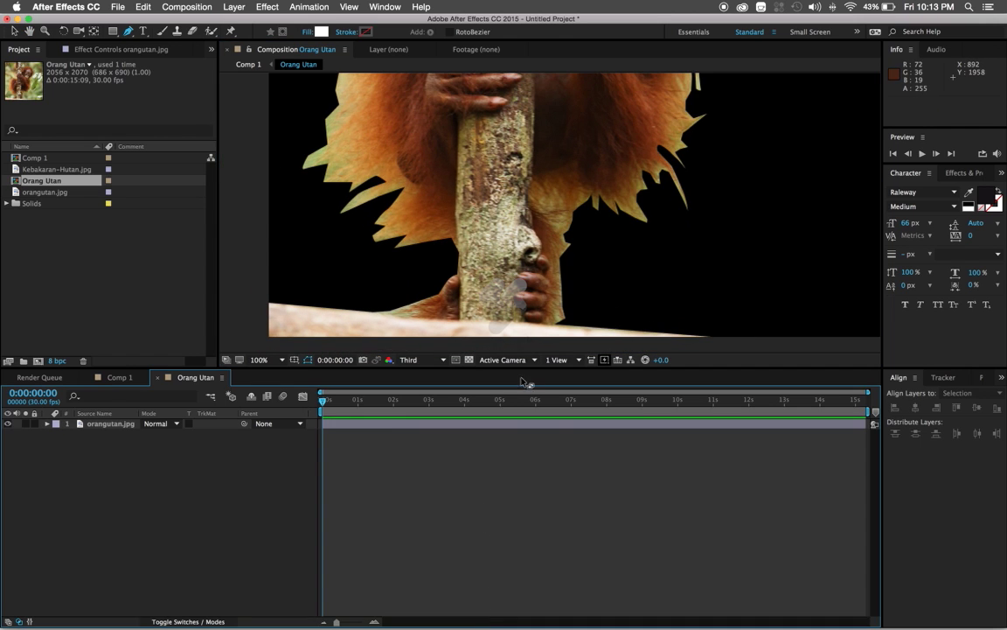
key("comma")
mouse_move(551, 153)
left_mouse_down()
mouse_move(523, 212)
mouse_move(529, 180)
left_mouse_up()
key("g")
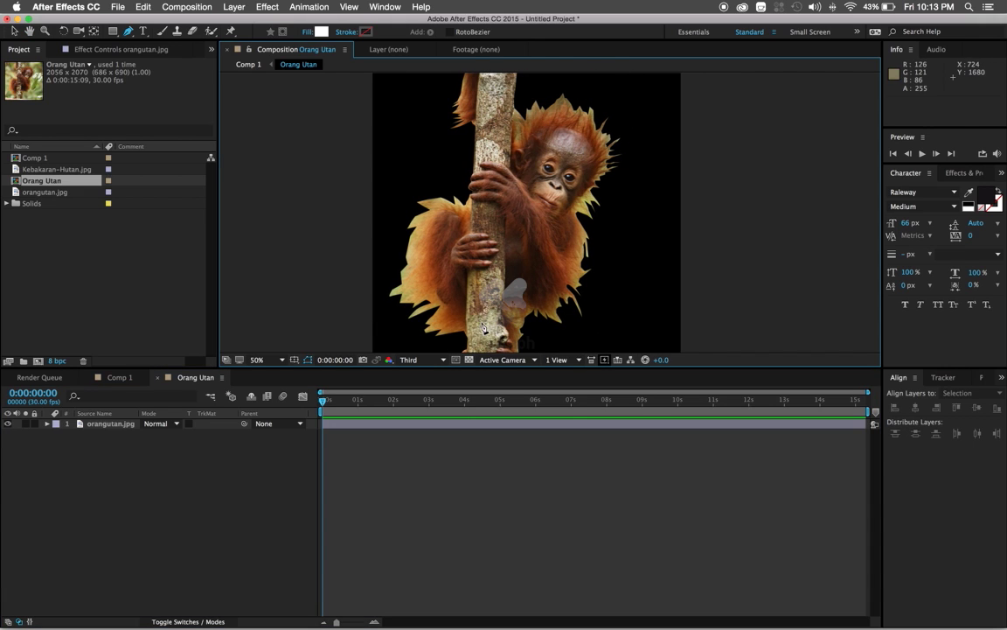
left_click(105, 425)
Step: Feather the orangutan's Mask 1 edge to 44 pixels
key("m")
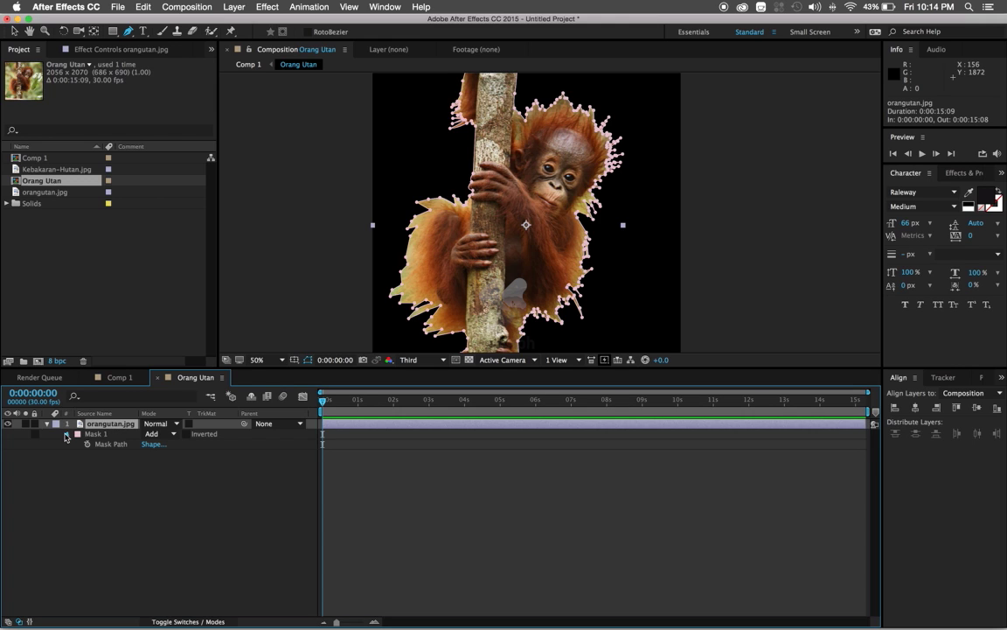
left_click(66, 434)
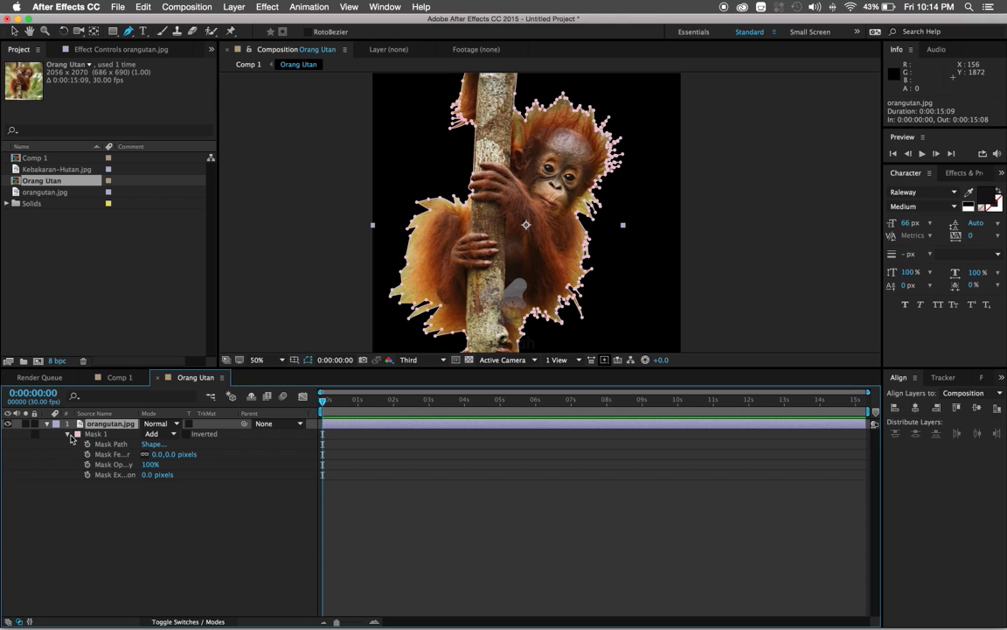
left_click_drag(167, 457, 194, 459)
left_click(204, 486)
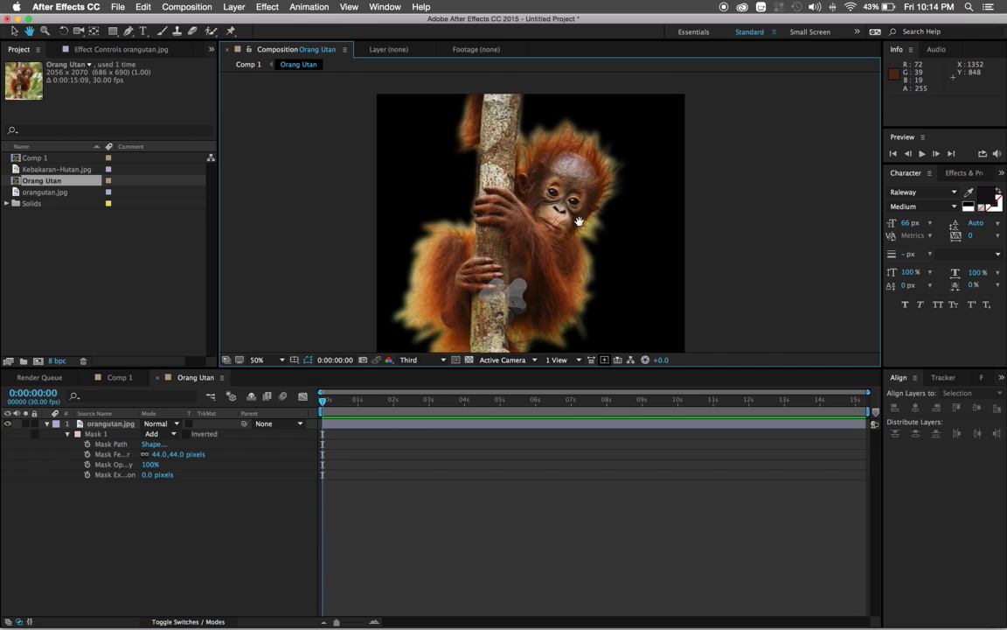
key("h")
left_click_drag(460, 309, 470, 300)
key("g")
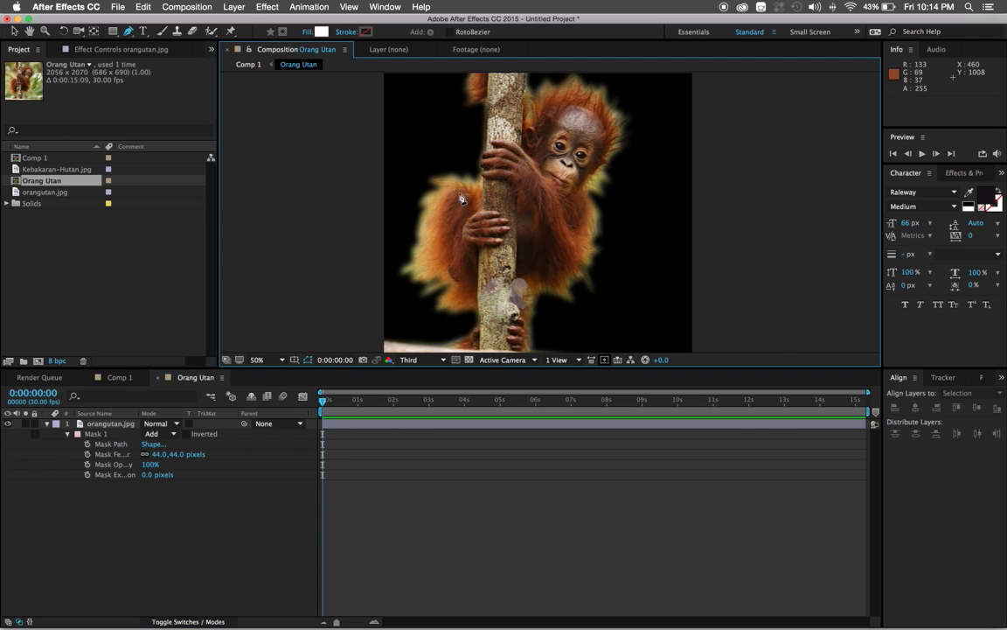
Step: Apply Refine Soft Matte to orangutan.jpg from an Effects & Presets search for 'refin'
left_click(958, 173)
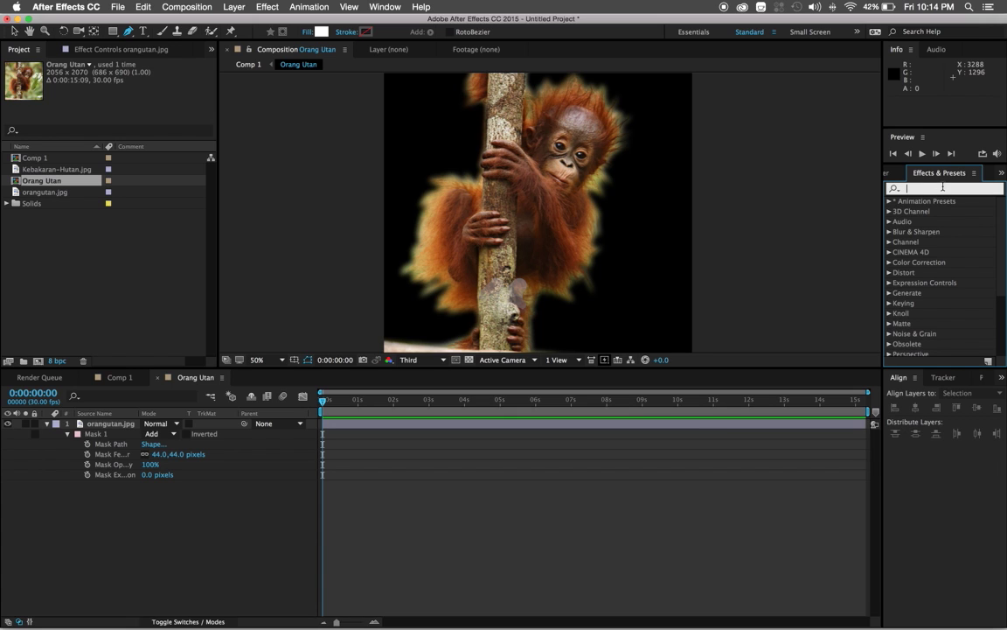
type("r")
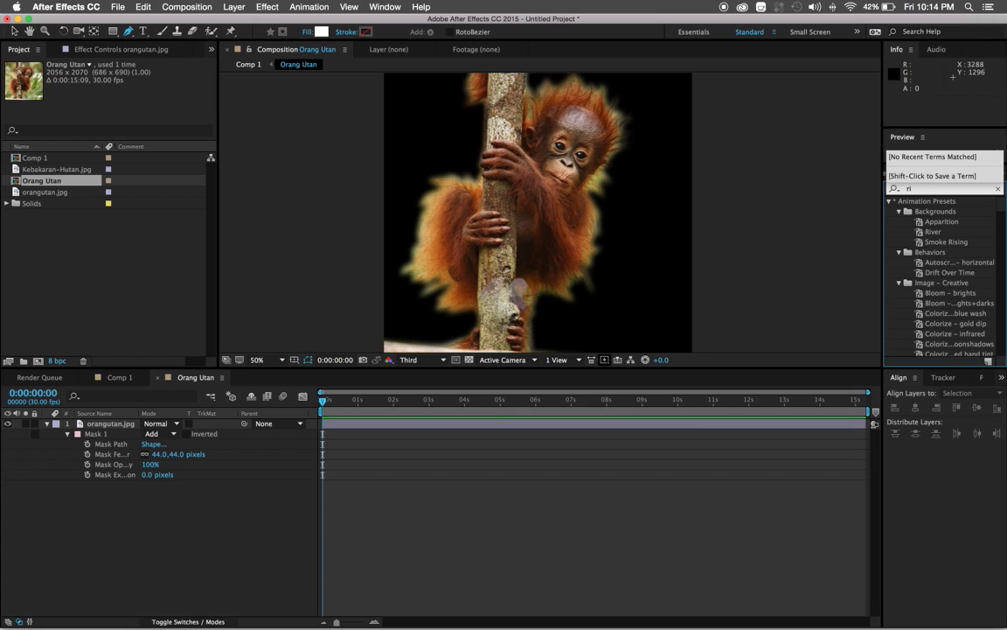
type("ef")
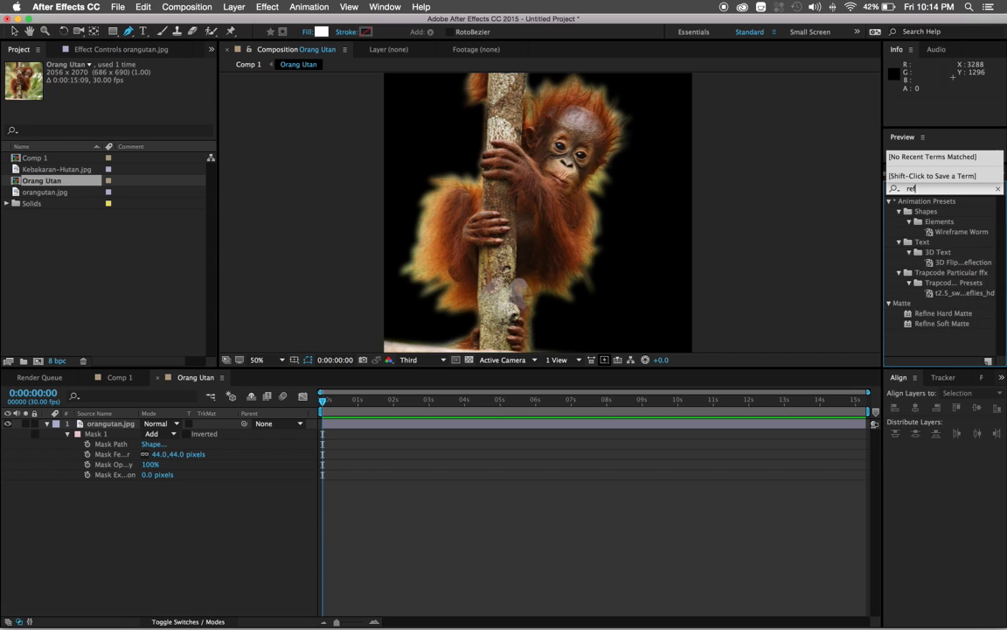
type("ine")
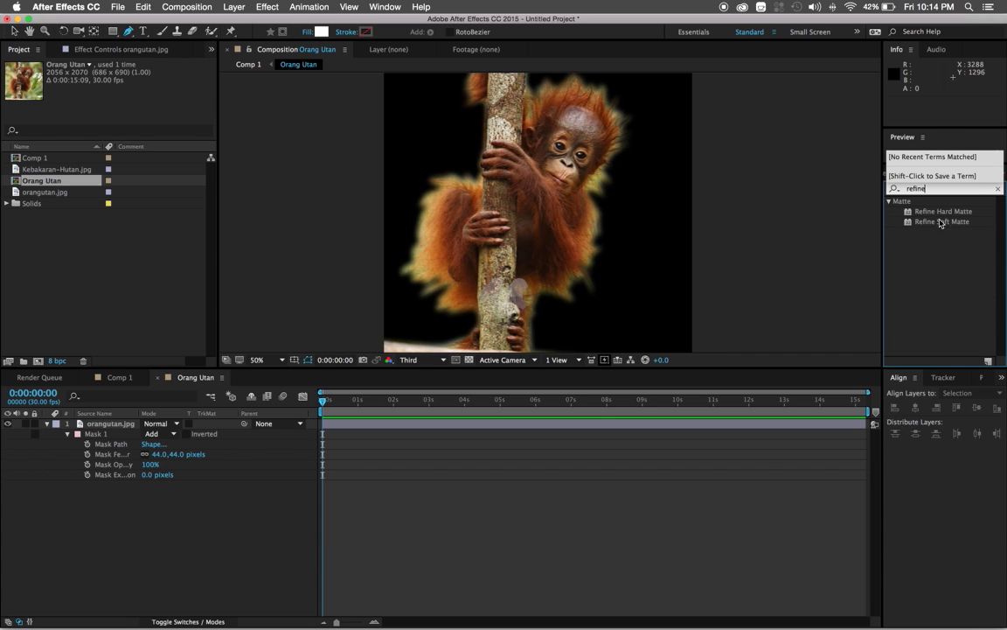
left_click(941, 222)
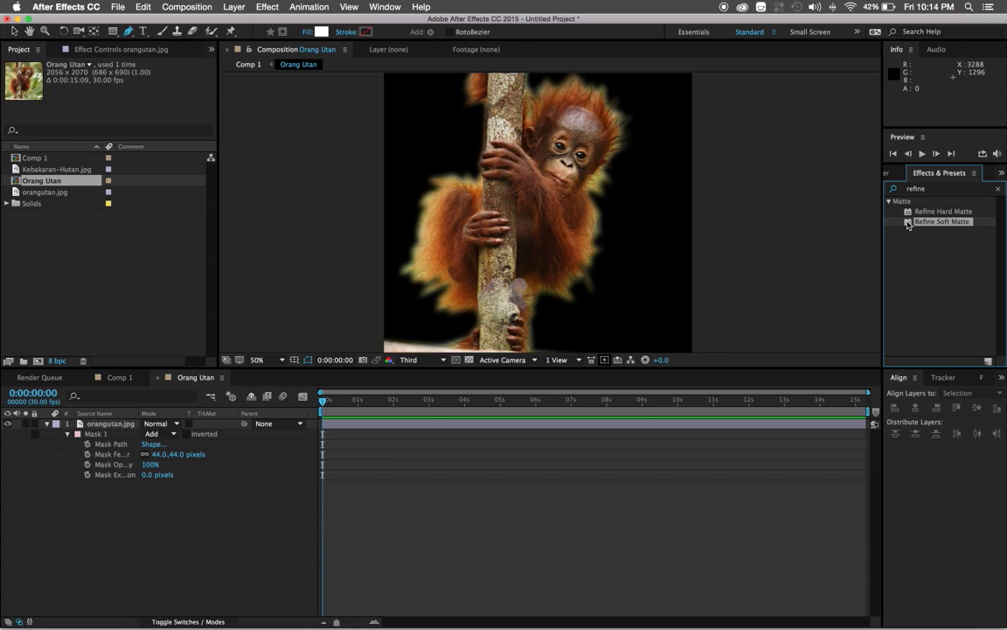
mouse_move(908, 225)
left_mouse_down()
mouse_move(798, 279)
mouse_move(939, 224)
mouse_move(550, 227)
left_mouse_up()
key("v")
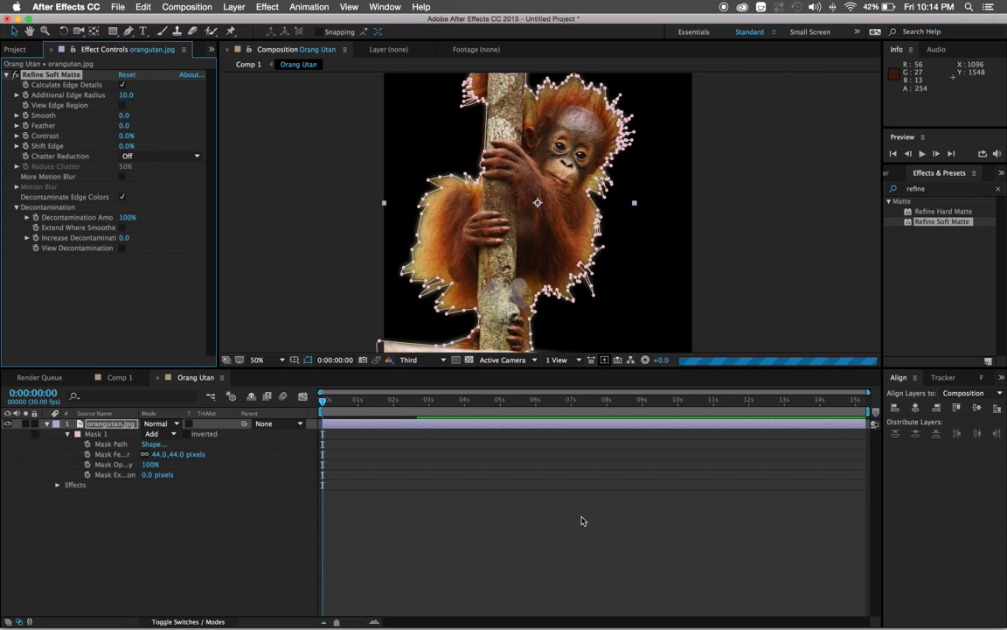
left_click(583, 507)
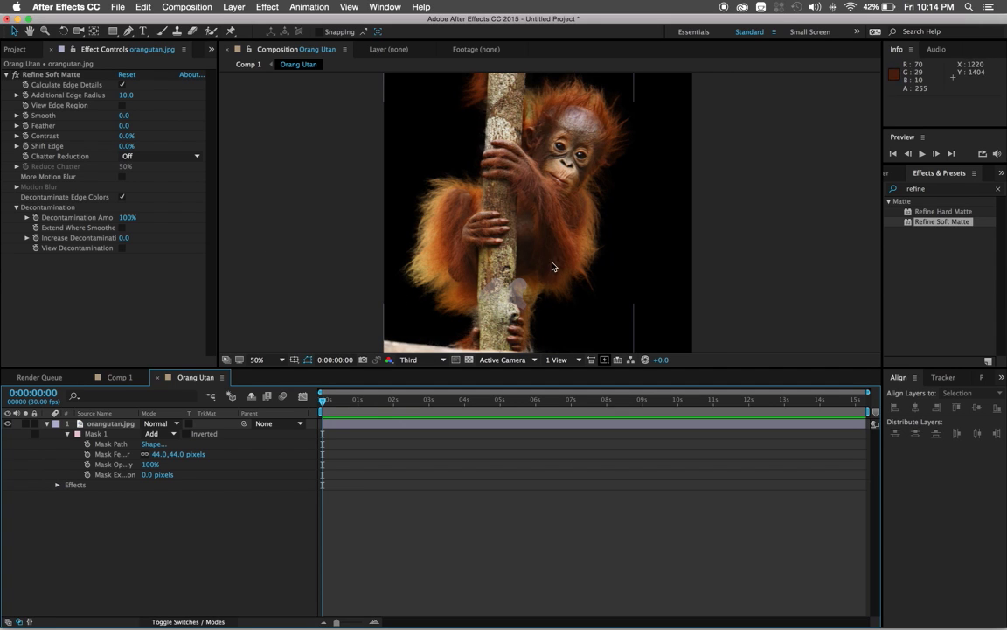
Step: Return to the Comp 1 composition
scroll(547, 252, "down", 2)
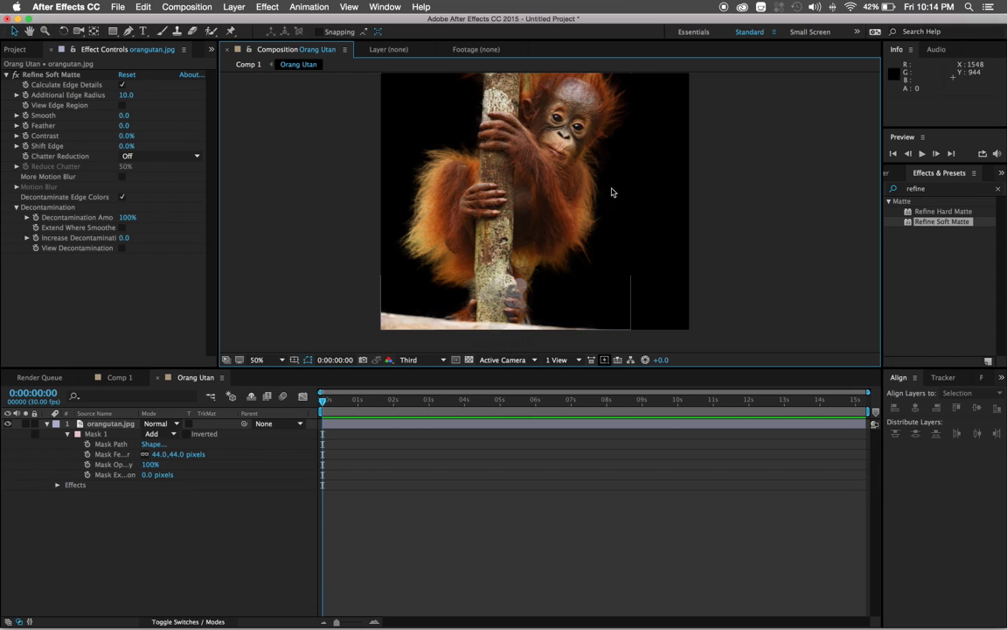
scroll(609, 210, "up", 2)
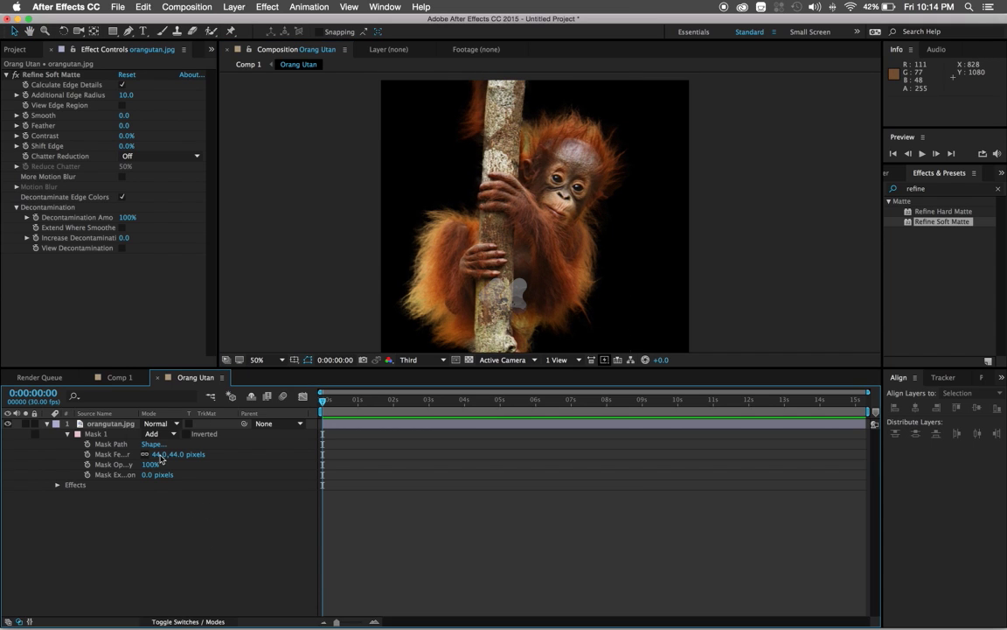
left_click(120, 377)
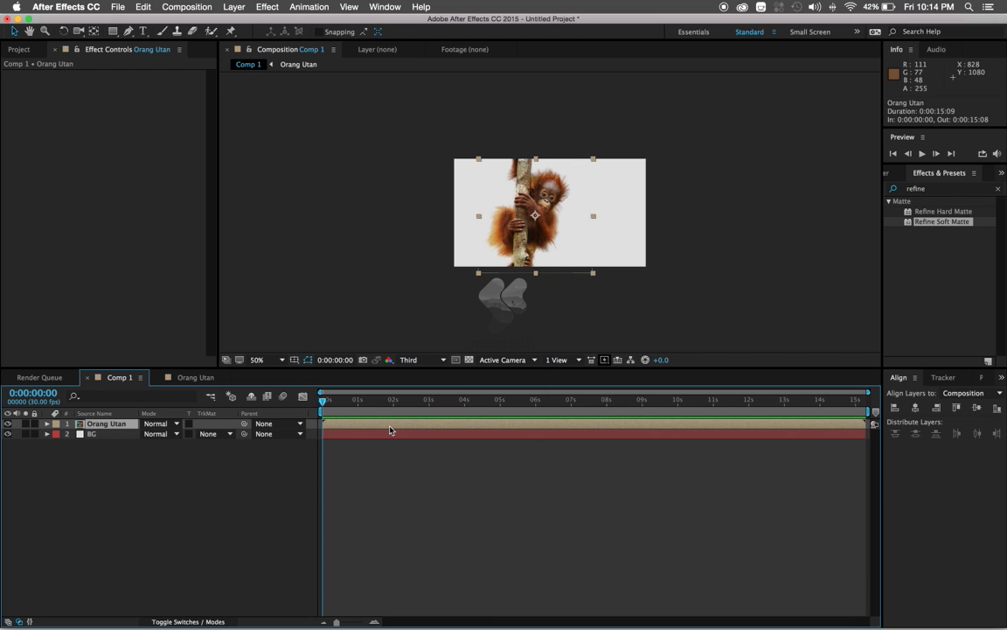
Step: Rename Comp 1 to Final Comp in Composition Settings
key("super+k")
type("Final Com")
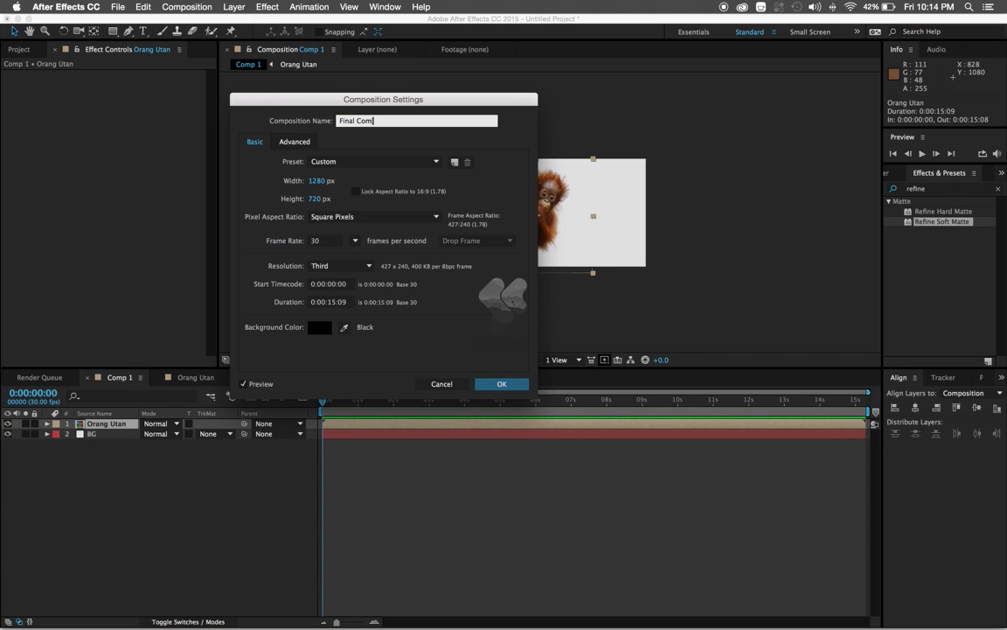
key("Return")
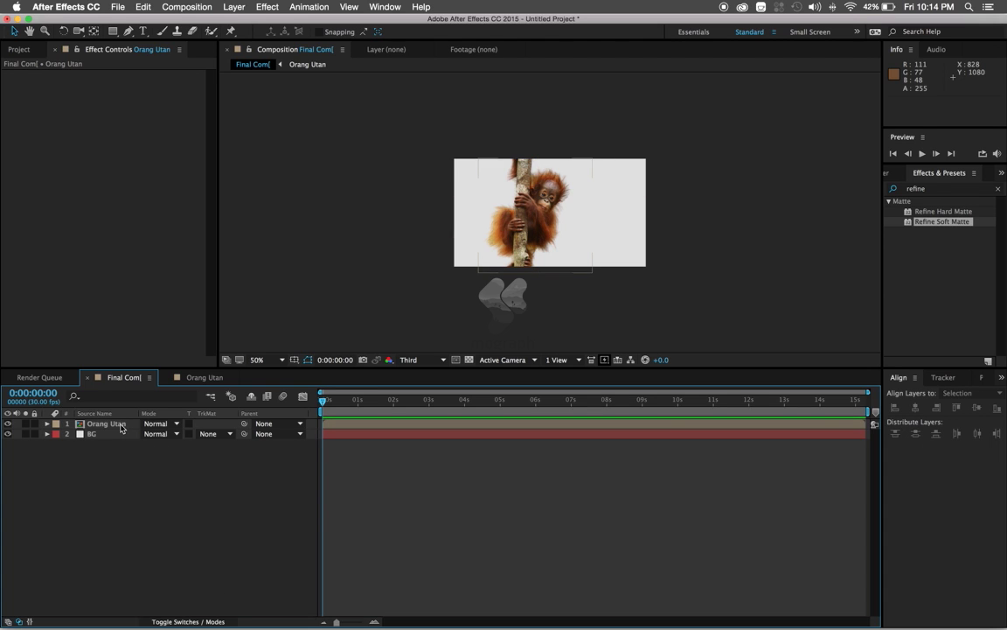
left_click(547, 424)
left_click(457, 307)
Step: View the comp at 100% and select Kebakaran-Hutan.jpg in the Project panel
key("slash")
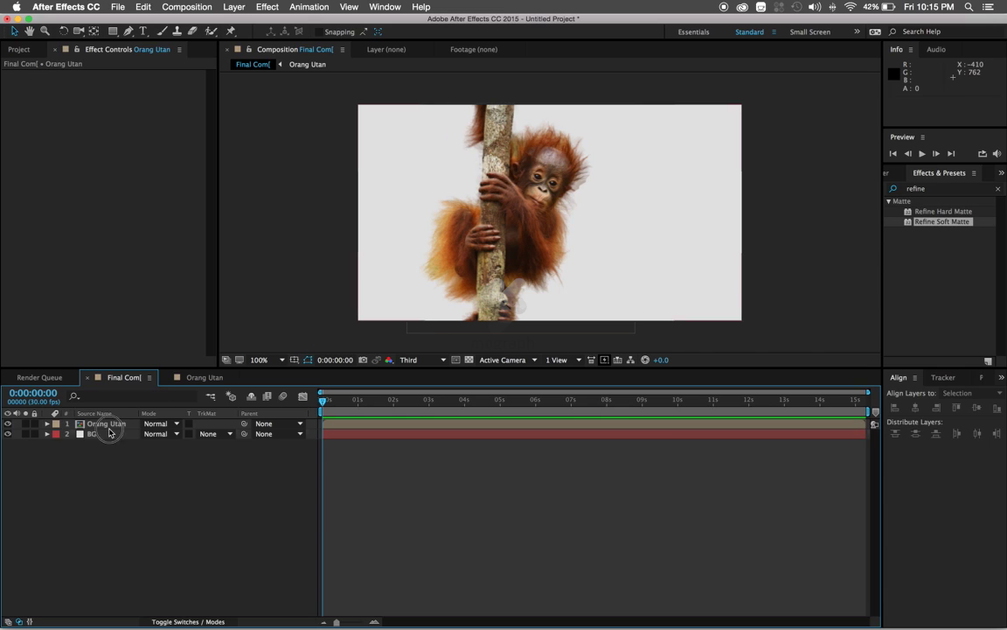
left_click(109, 433)
left_click(113, 466)
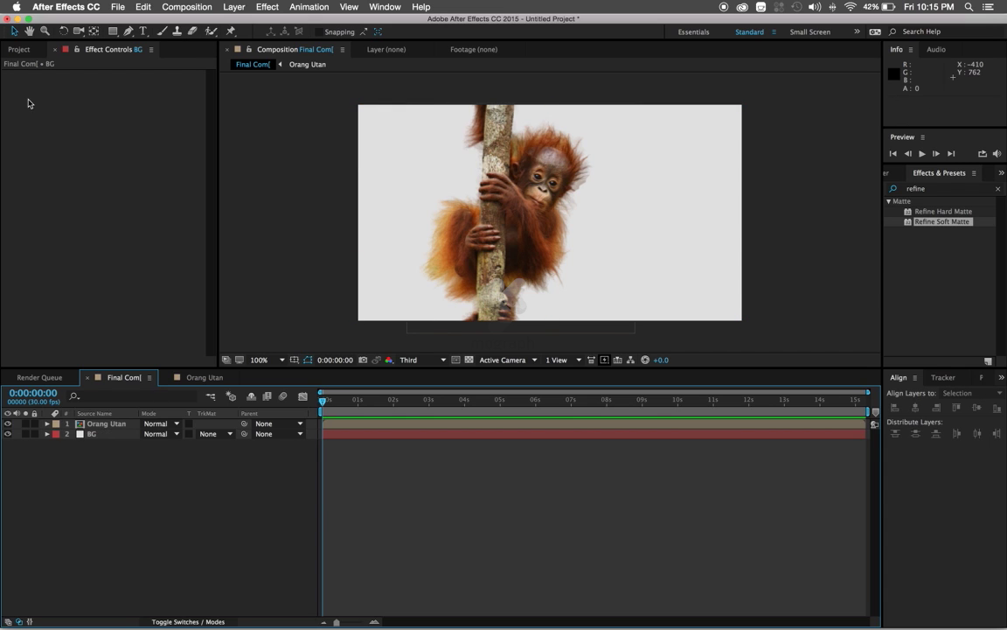
left_click(15, 50)
left_click(46, 170)
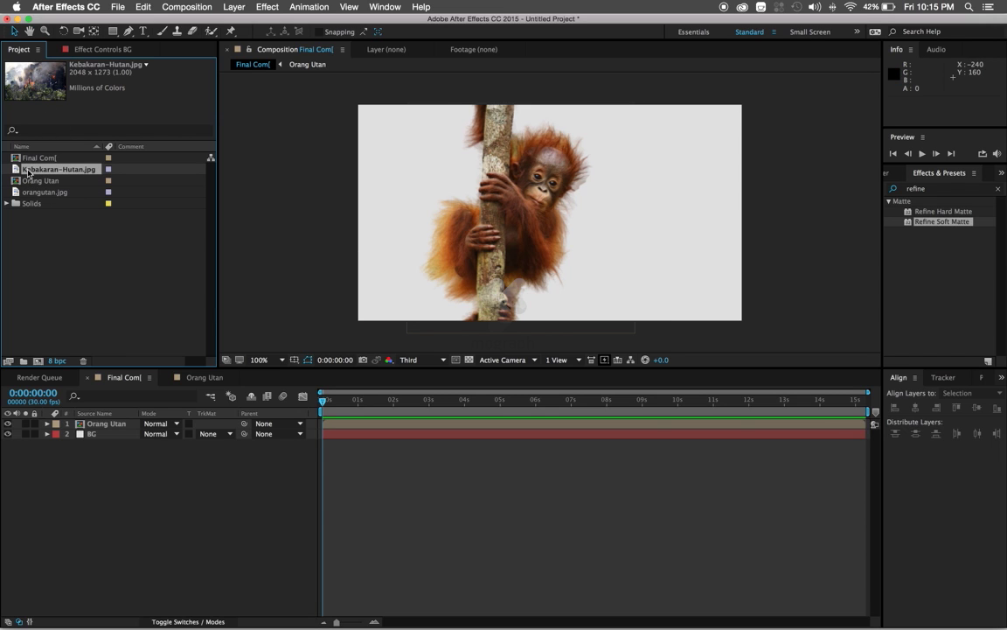
Step: Add Kebakaran-Hutan.jpg to the timeline and scale it to 72%
mouse_move(27, 172)
left_mouse_down()
mouse_move(117, 421)
mouse_move(135, 434)
left_mouse_up()
key("s")
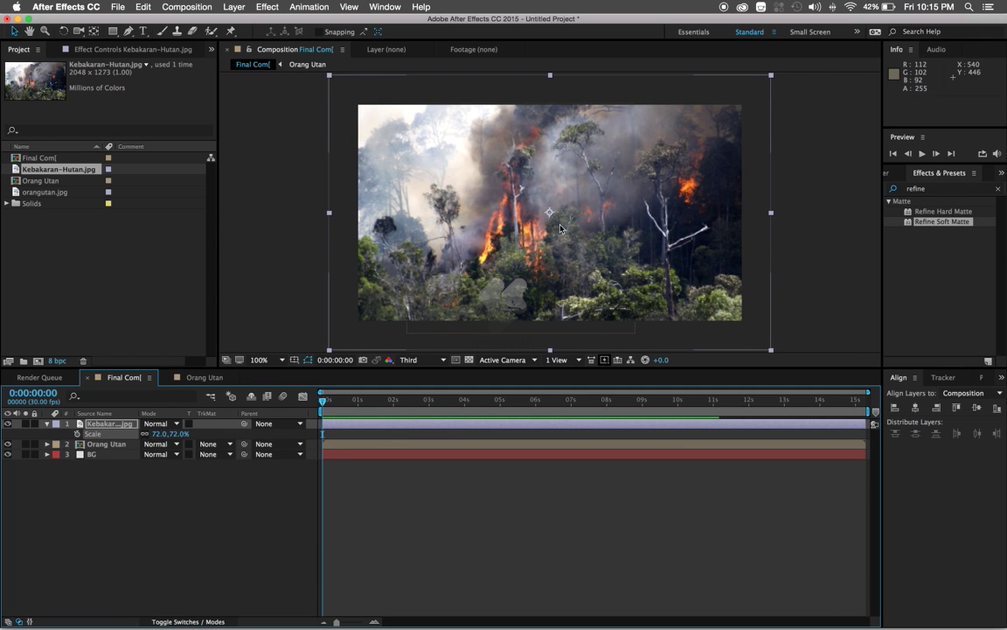
left_click(404, 332)
left_click_drag(695, 234, 650, 227)
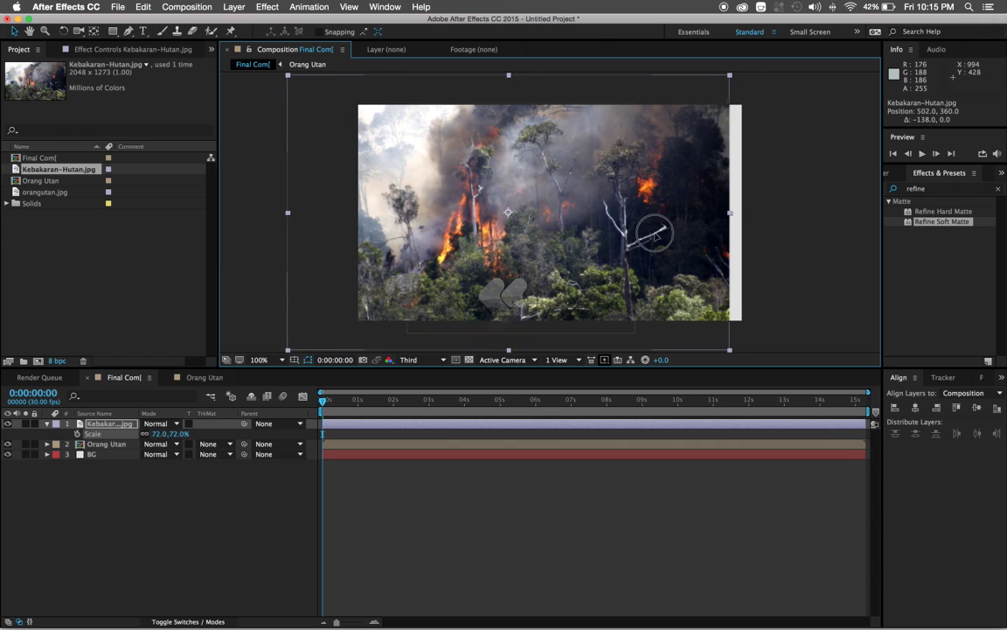
key("ctrl+z")
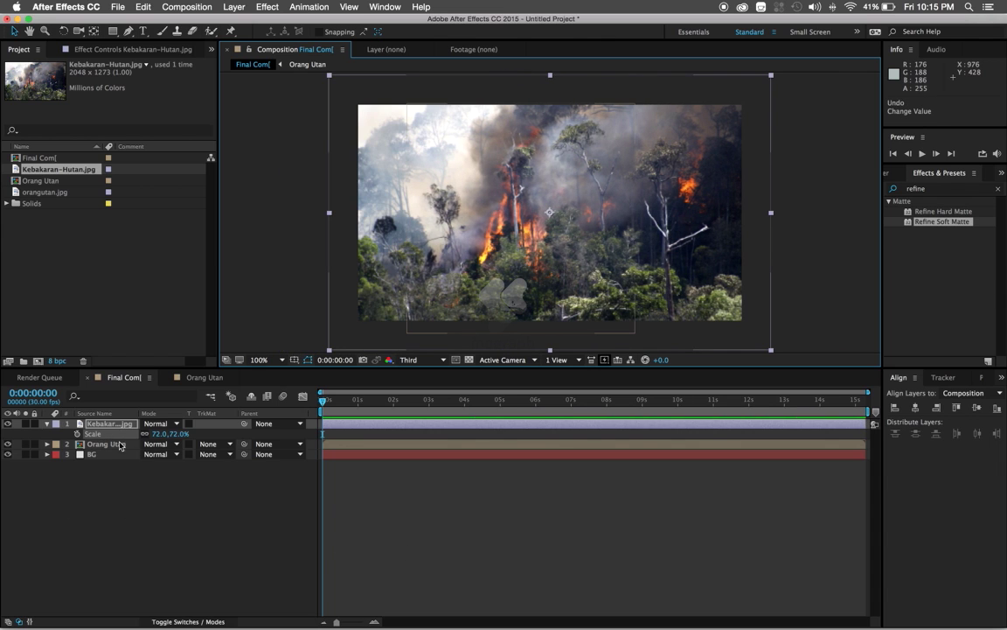
Step: Try inverted and plain alpha mattes on the orangutan, undo them, and move the fire layer below Orang Utan
left_click(106, 445)
left_click(210, 444)
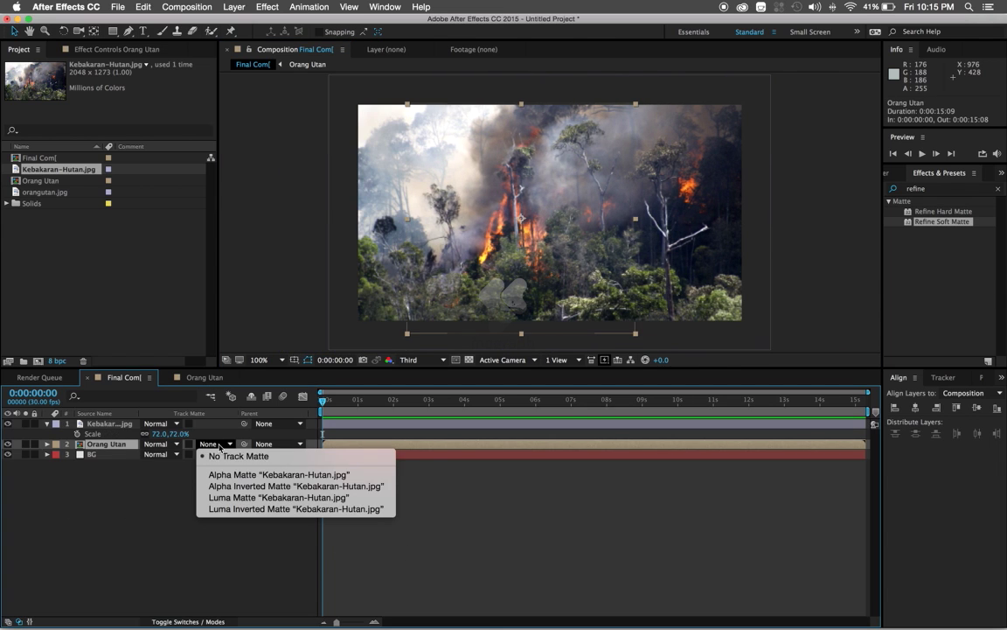
left_click(235, 485)
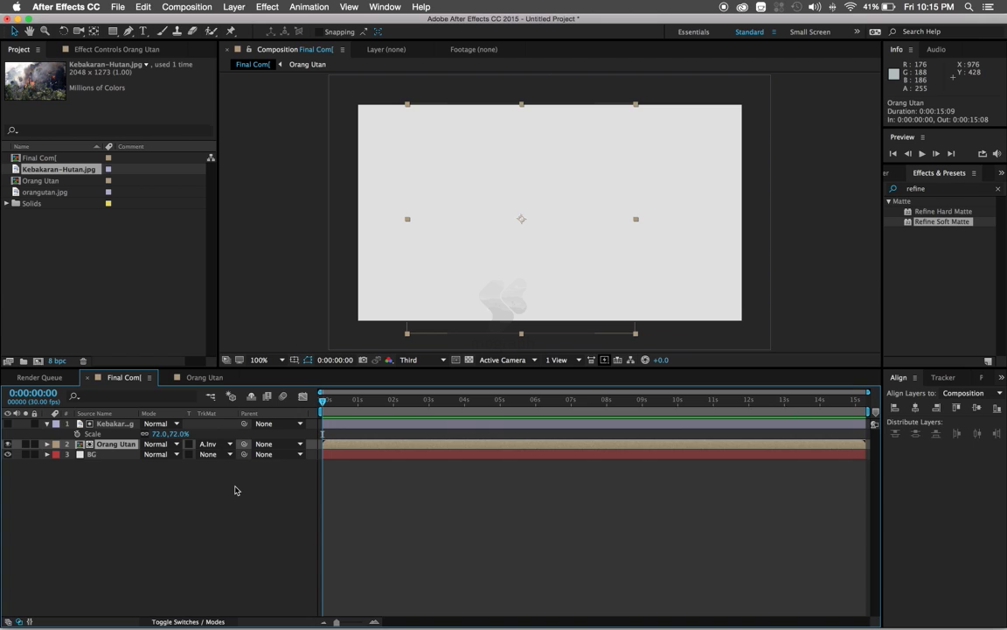
left_click(224, 474)
left_click(211, 444)
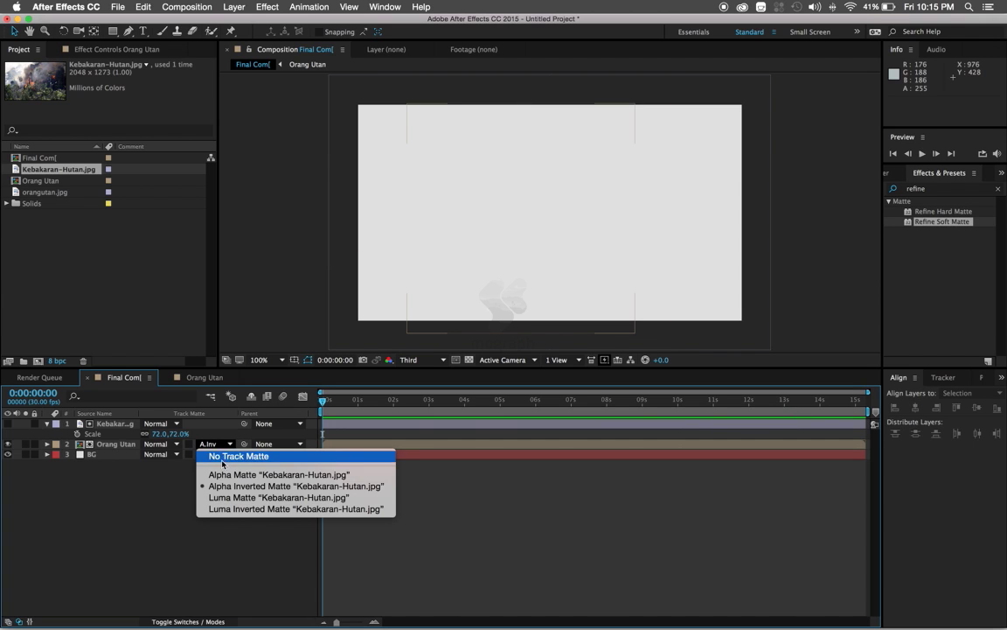
left_click(228, 474)
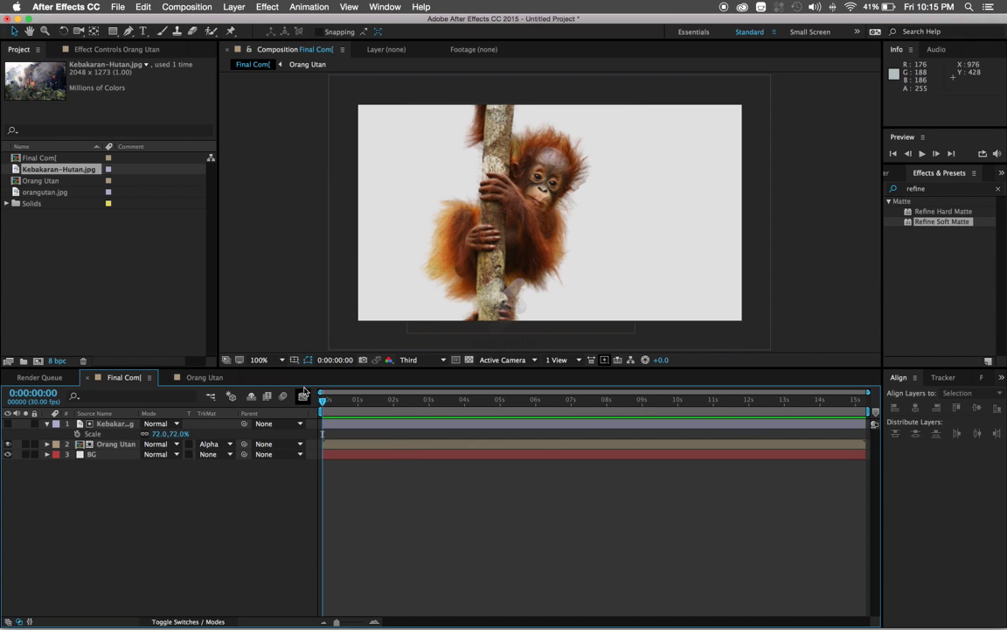
key("super+z")
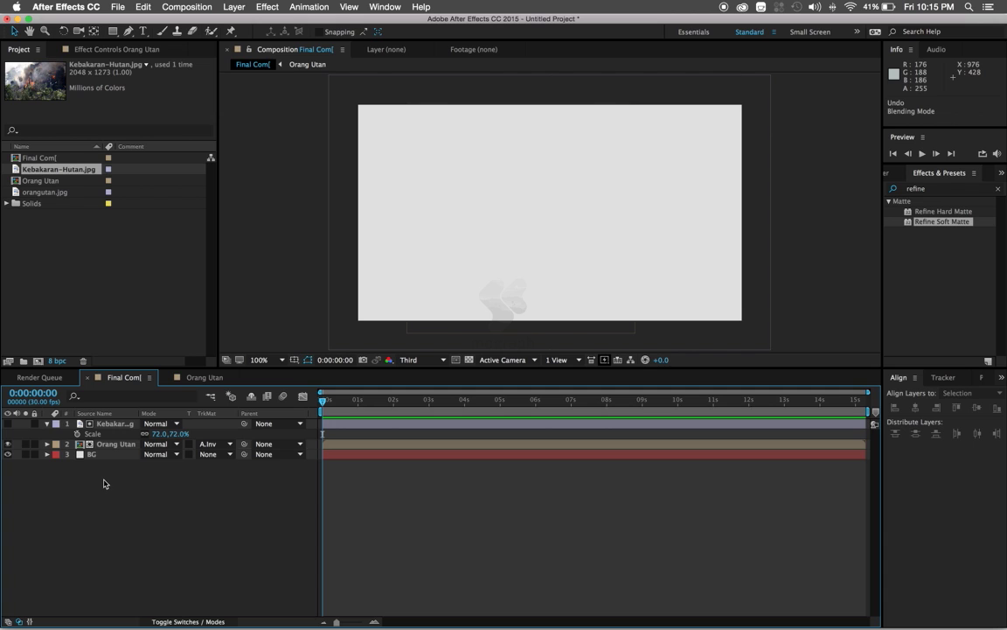
key("super+z")
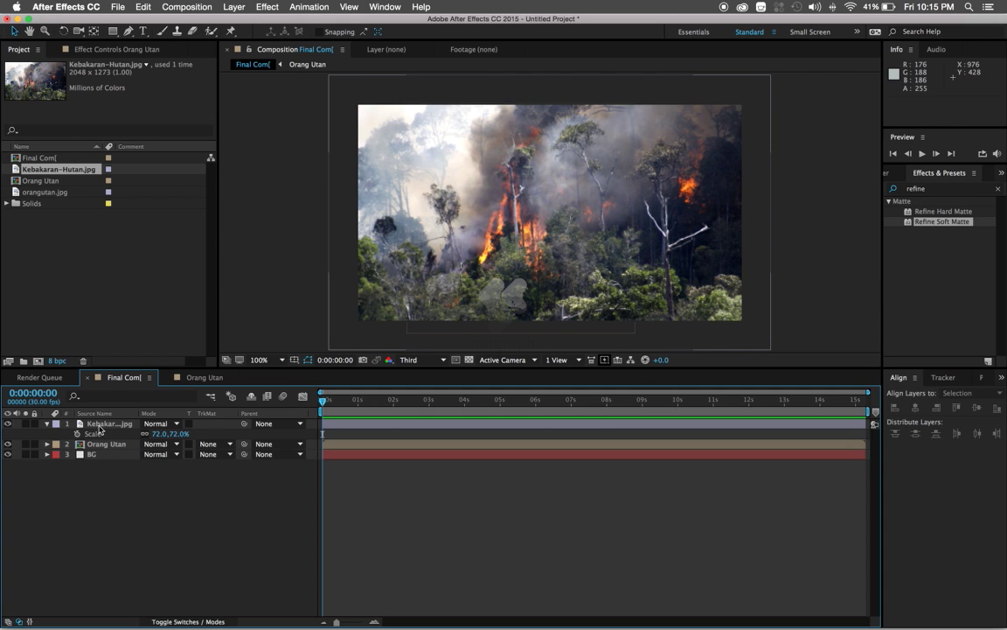
left_click_drag(99, 427, 100, 453)
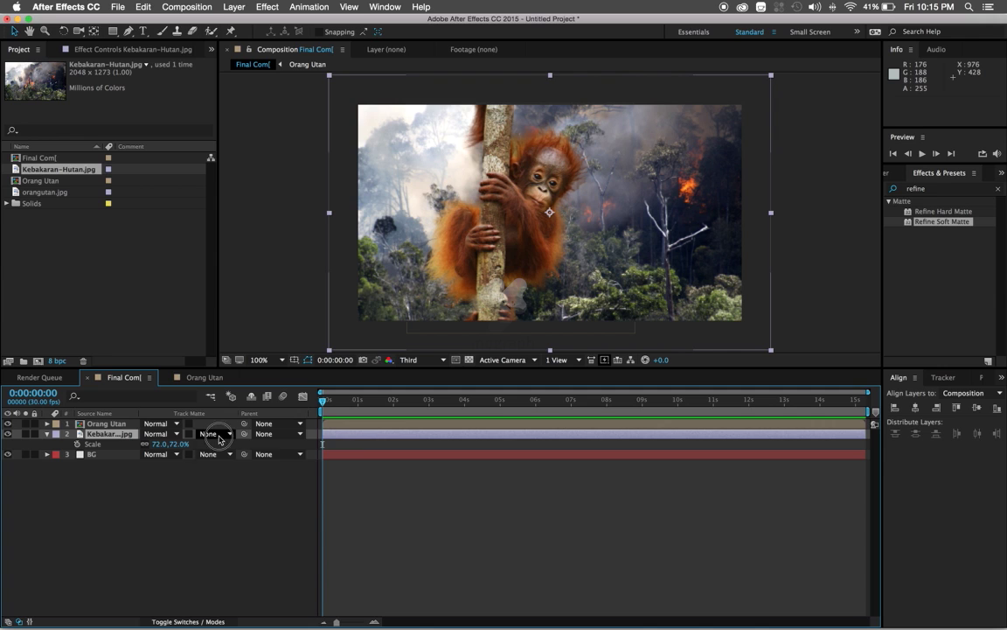
Step: Set the Kebakaran-Hutan.jpg layer's track matte to Alpha Matte from the Orang Utan layer
left_click(214, 433)
left_click(229, 465)
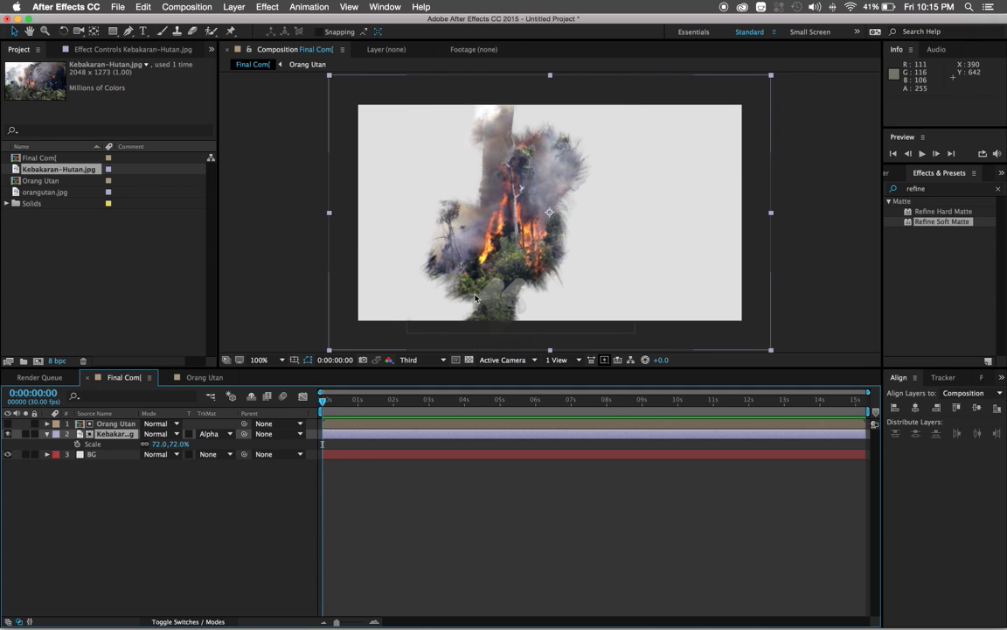
left_click(111, 424)
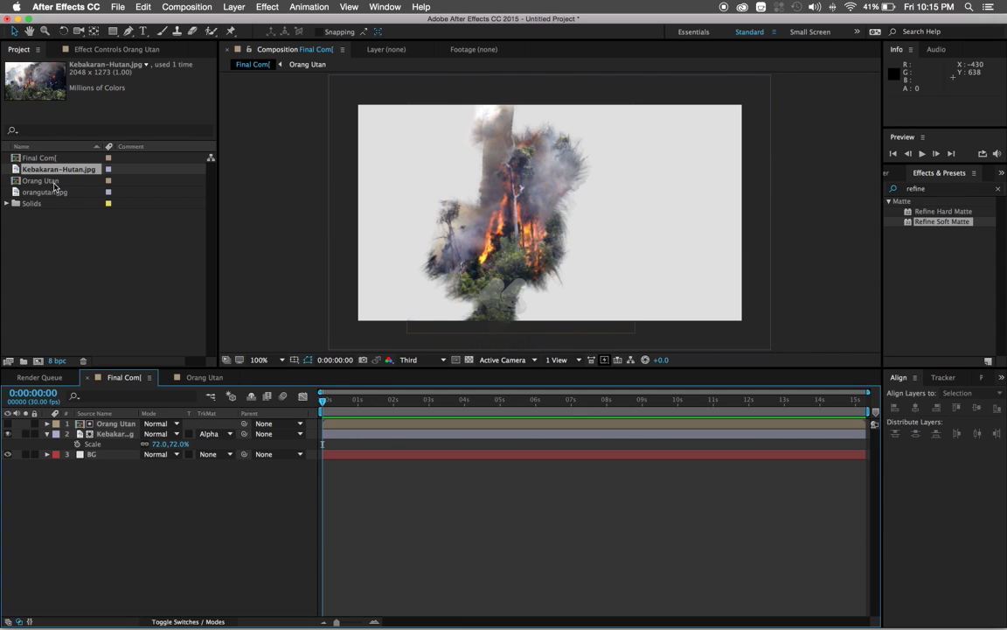
left_click_drag(41, 183, 32, 185)
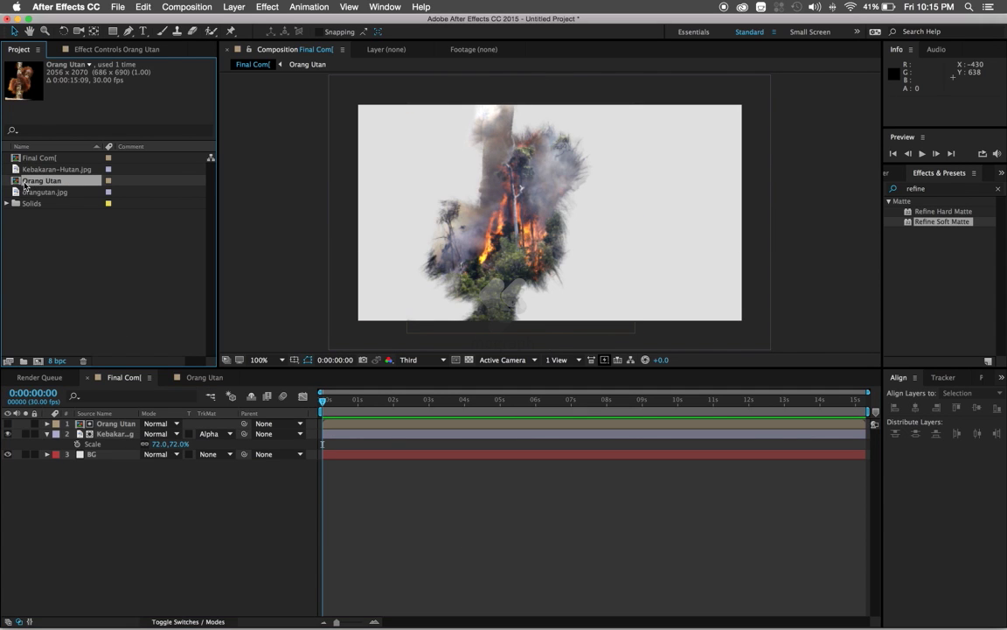
Step: Add a second Orang Utan comp on top and show both orangutan layers' Scale values
left_click_drag(25, 185, 105, 425)
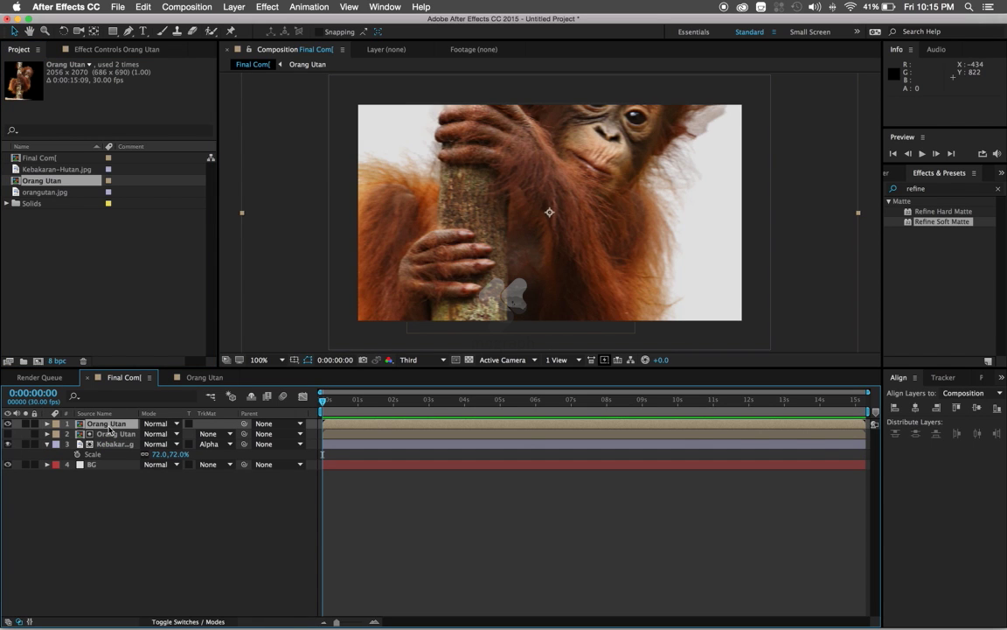
left_click(111, 435)
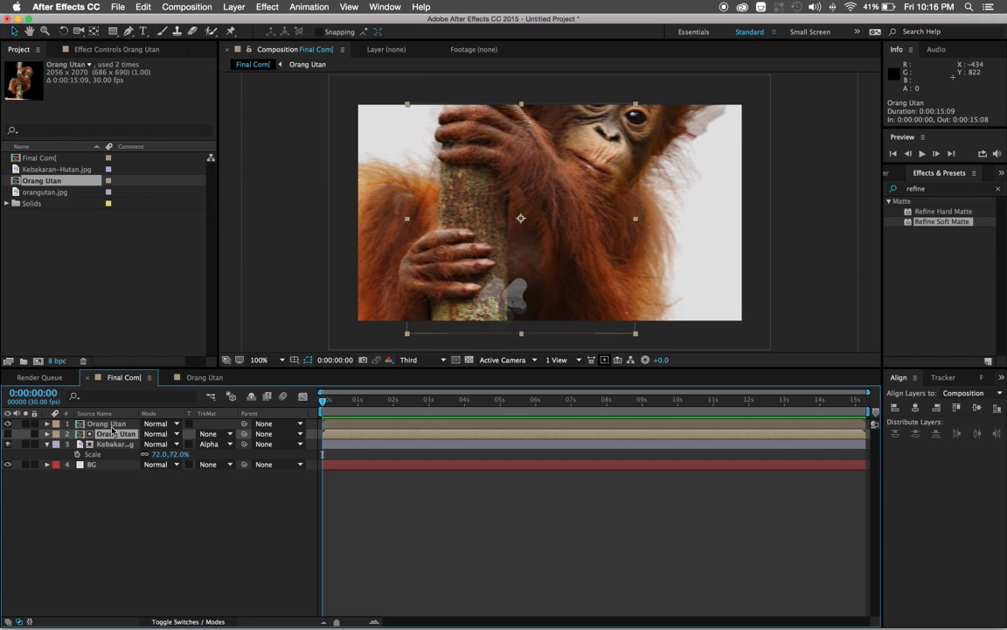
left_click(107, 423)
key("s")
left_click(112, 444)
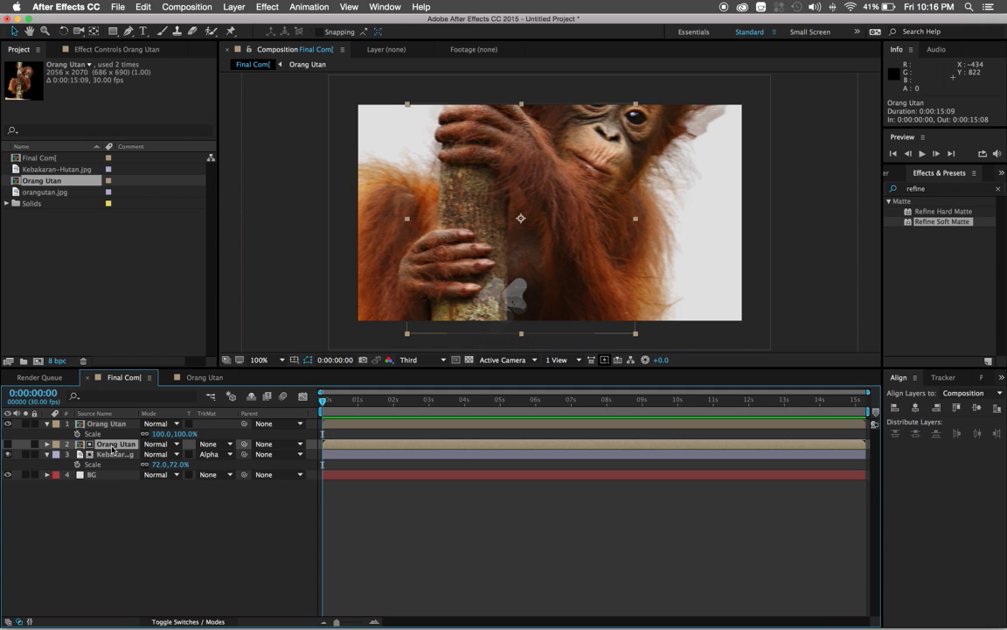
key("s")
left_click(159, 434)
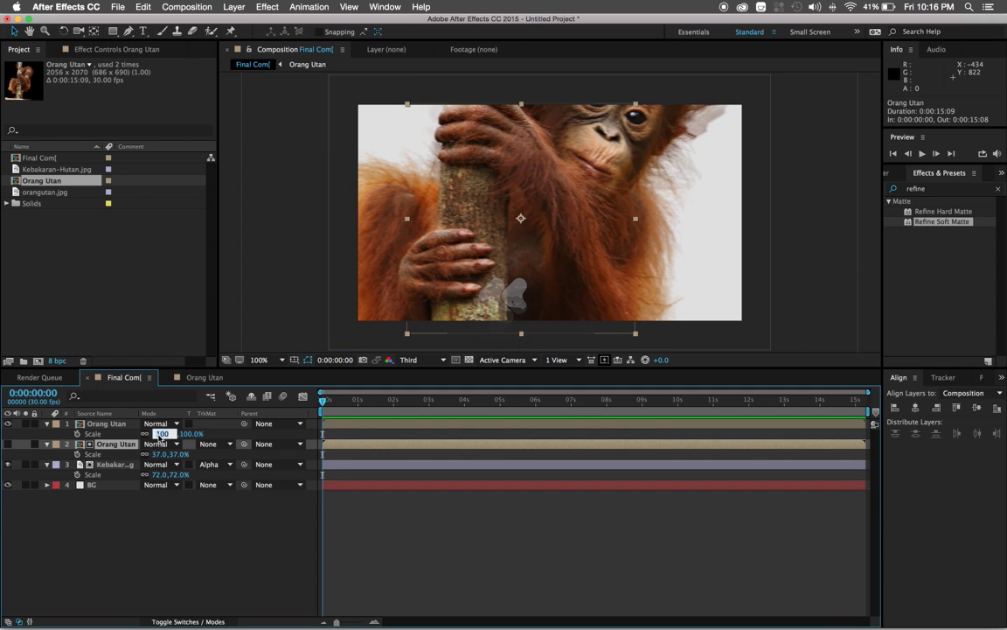
Step: Give the top Orang Utan 37% scale and position 544,380, matching the matte copy
type("37.0,37.0")
key("Return")
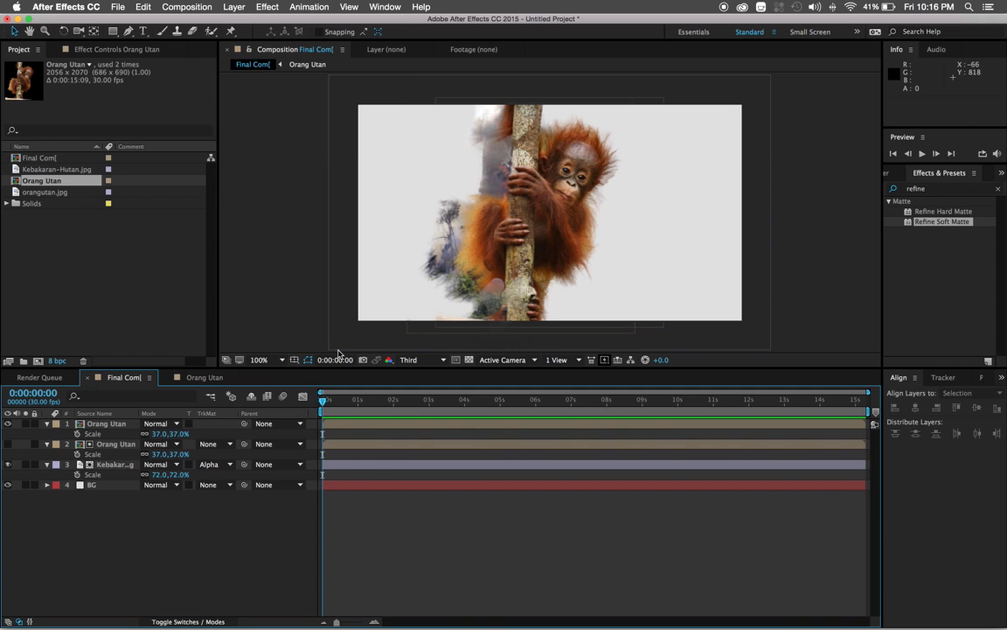
left_click(108, 444)
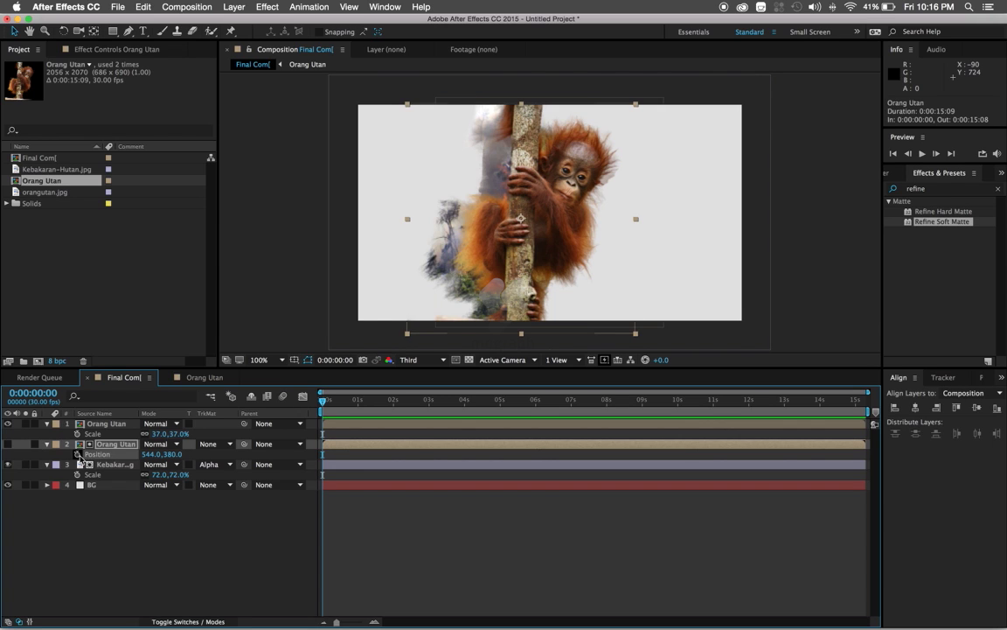
left_click(78, 455)
left_click(103, 424)
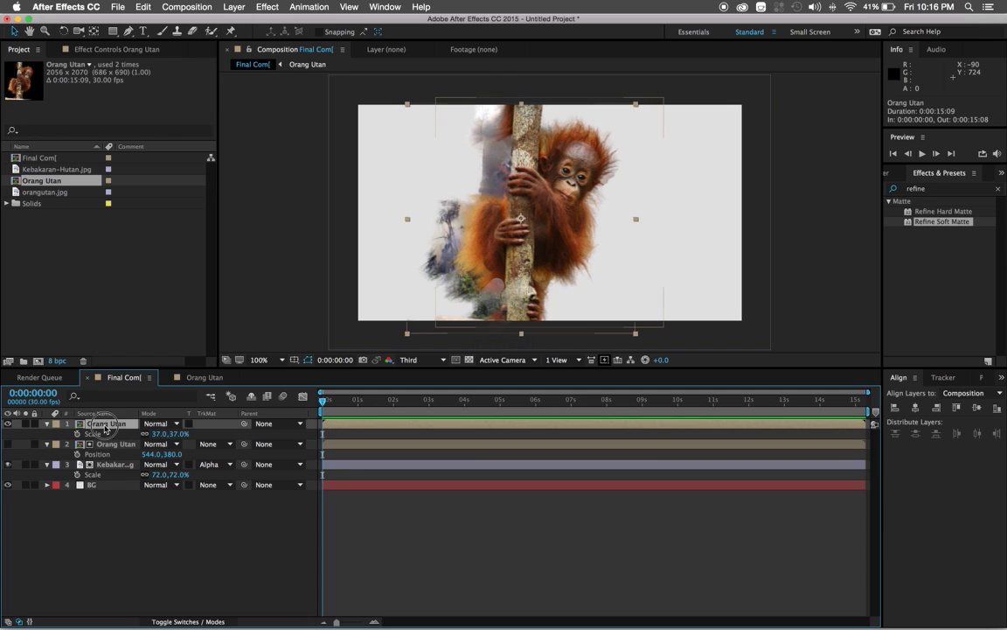
left_click(97, 455)
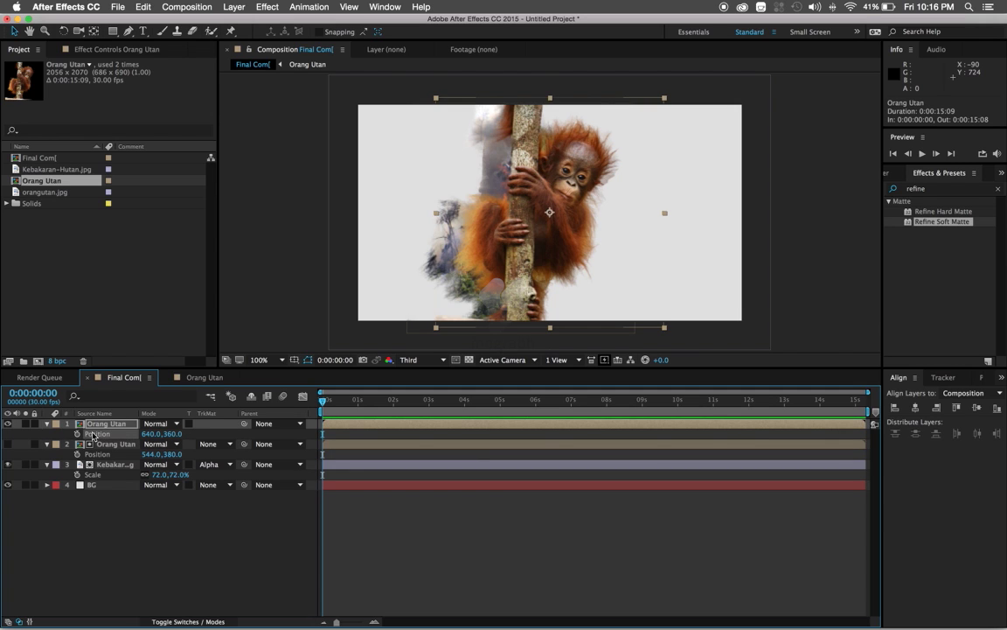
key("ctrl+c")
left_click(97, 433)
key("ctrl+v")
left_click(135, 519)
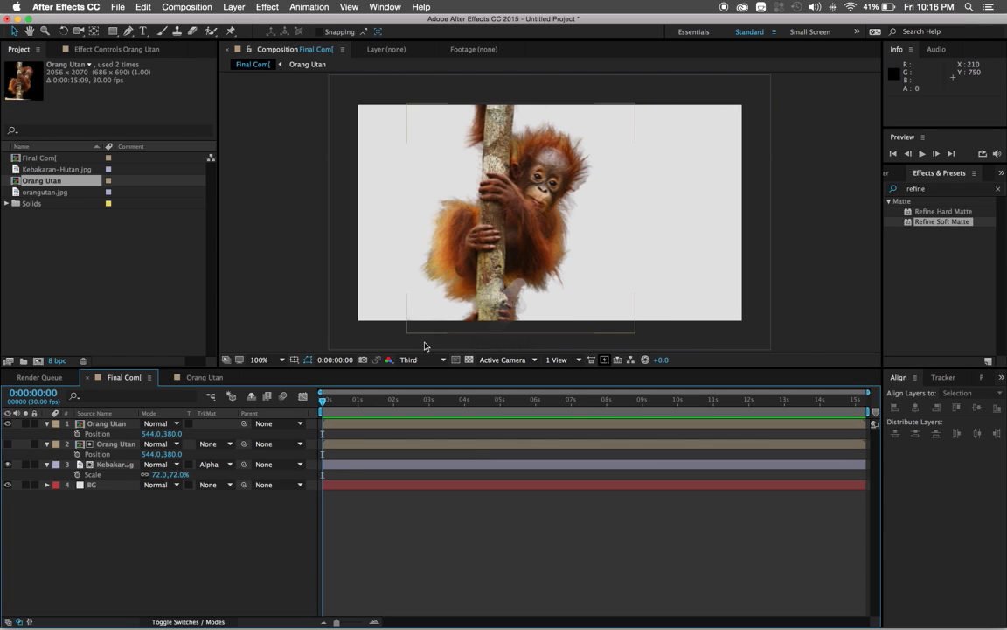
Step: Toggle the top orangutan's visibility off and on to compare it with the fire matte
left_click(8, 424)
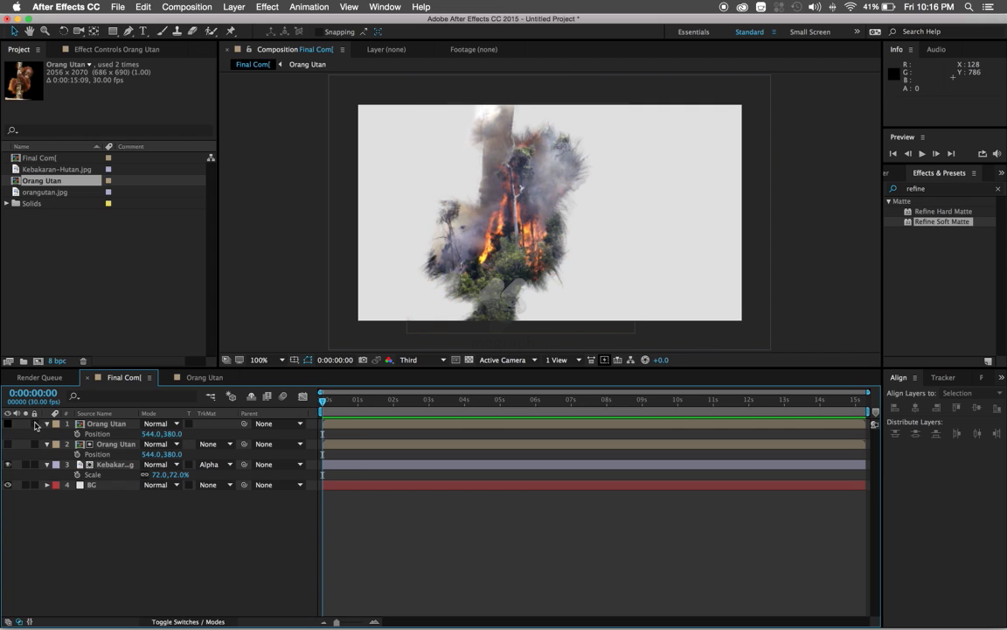
left_click(114, 444)
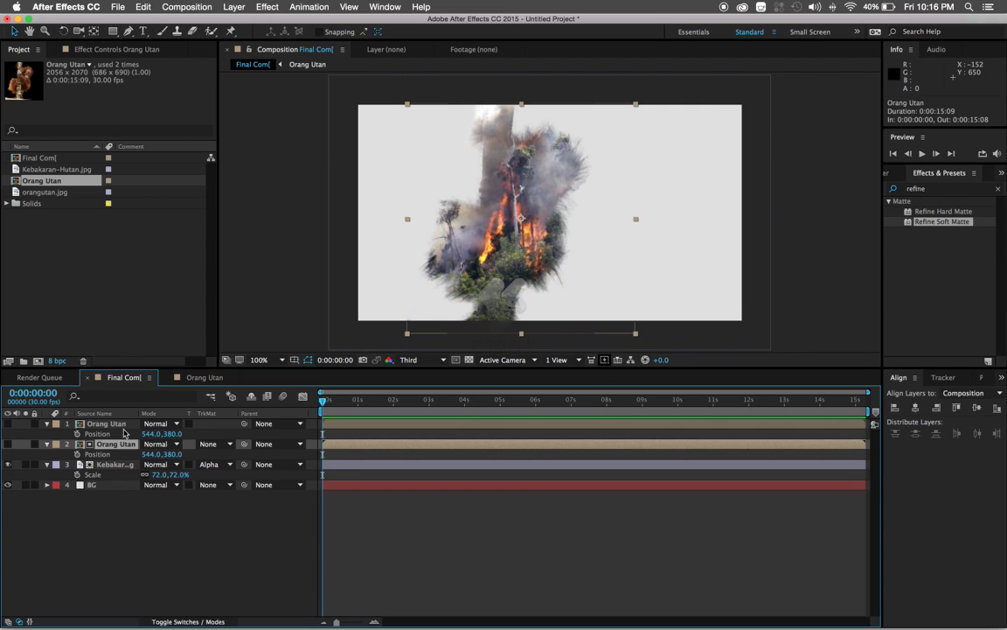
left_click(98, 424)
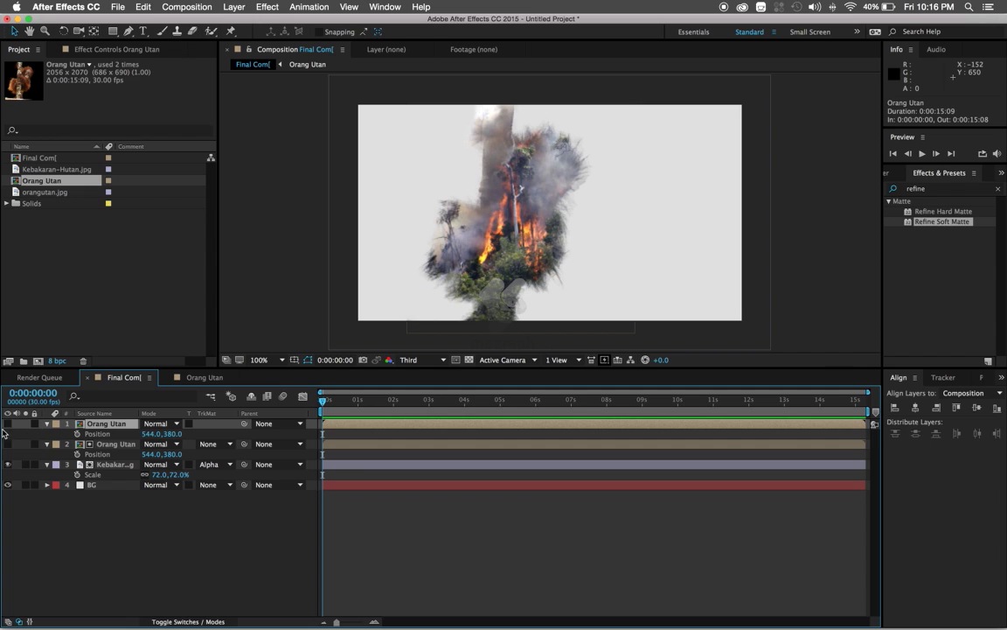
left_click(8, 423)
left_click(113, 32)
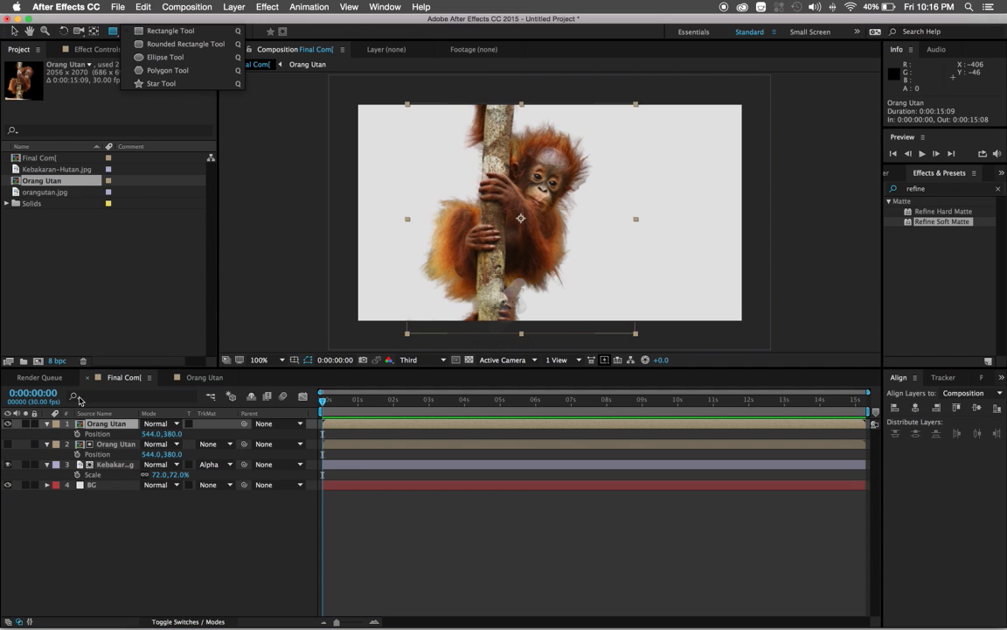
Step: Draw a rectangular mask over the top orangutan and feather it 874 pixels
left_click(47, 445)
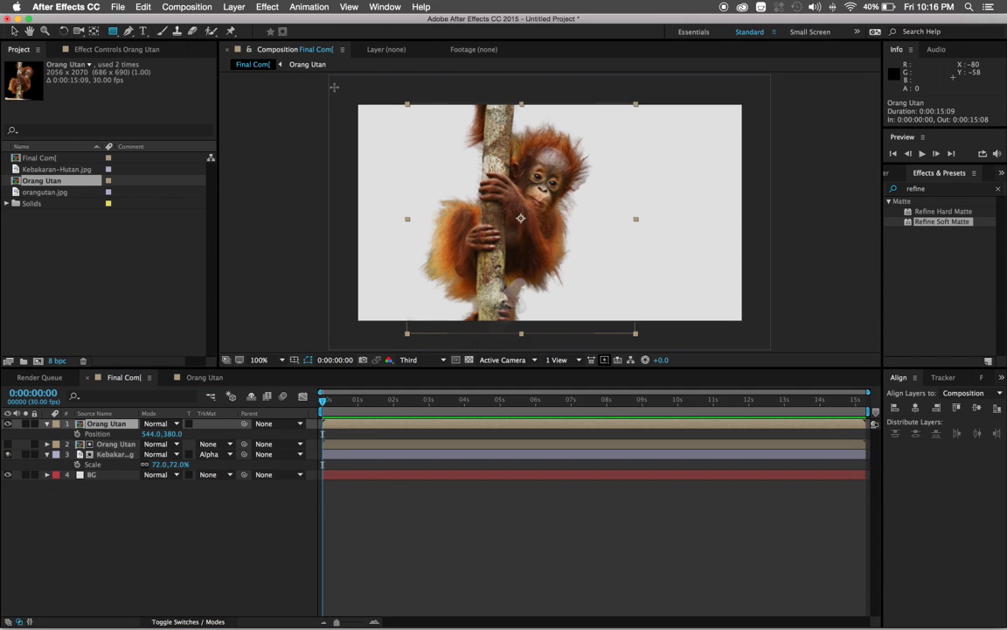
left_click_drag(334, 86, 830, 230)
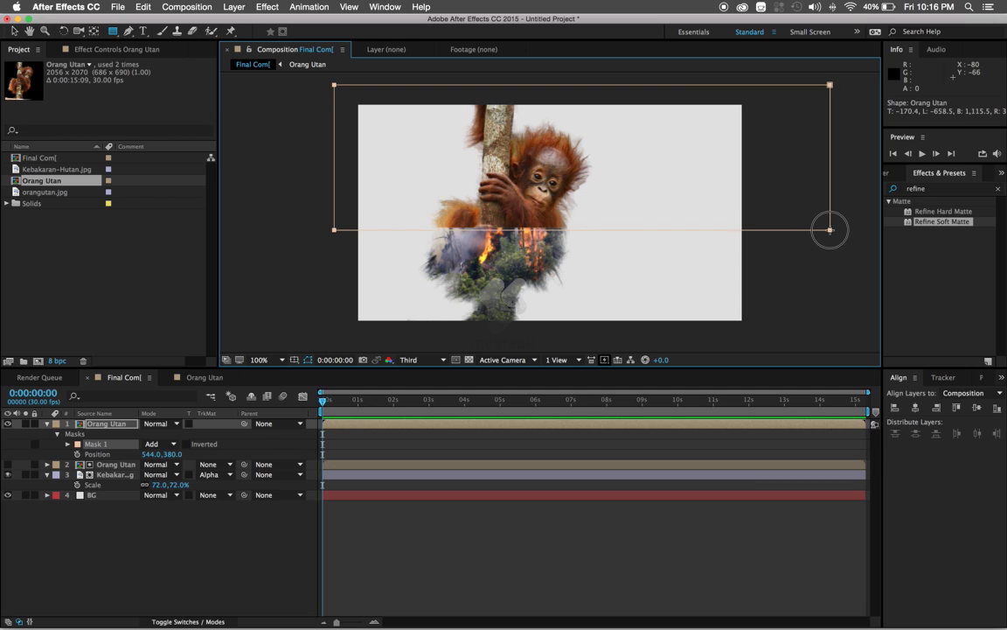
left_click_drag(830, 230, 850, 226)
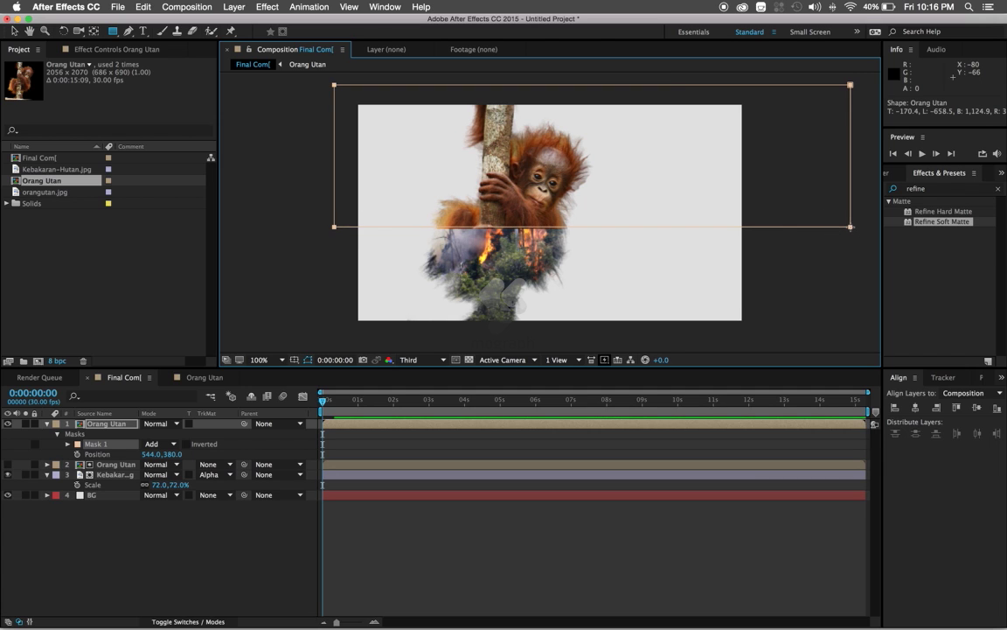
key("v")
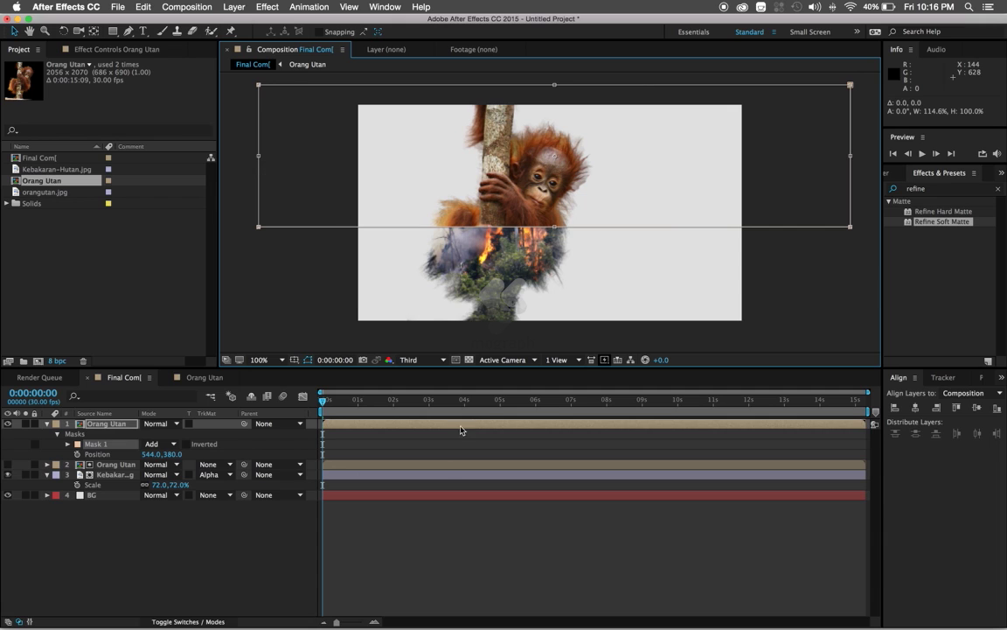
left_click(446, 536)
left_click(119, 424)
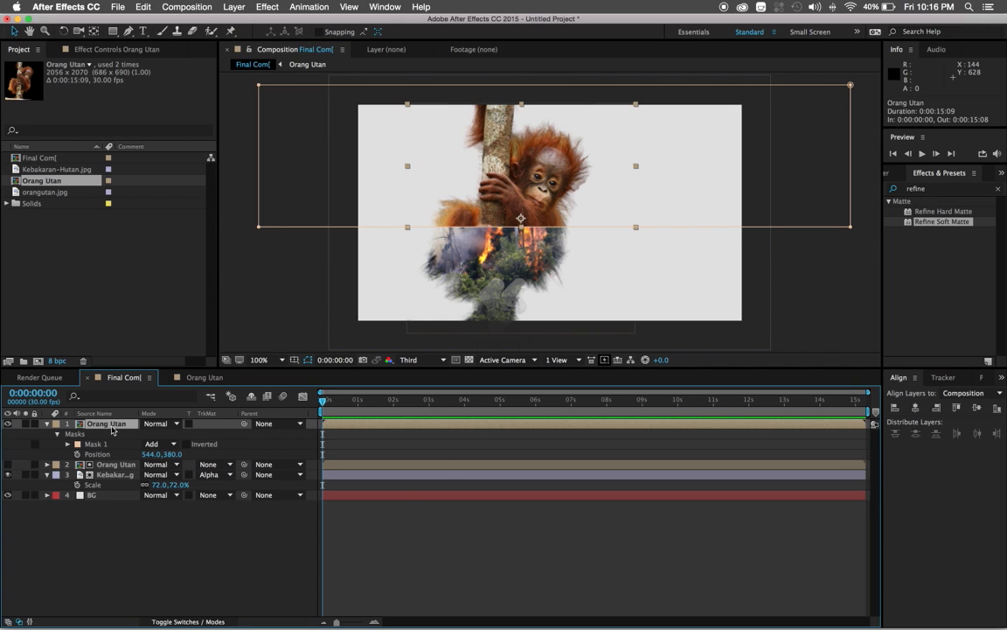
key("m")
key("m")
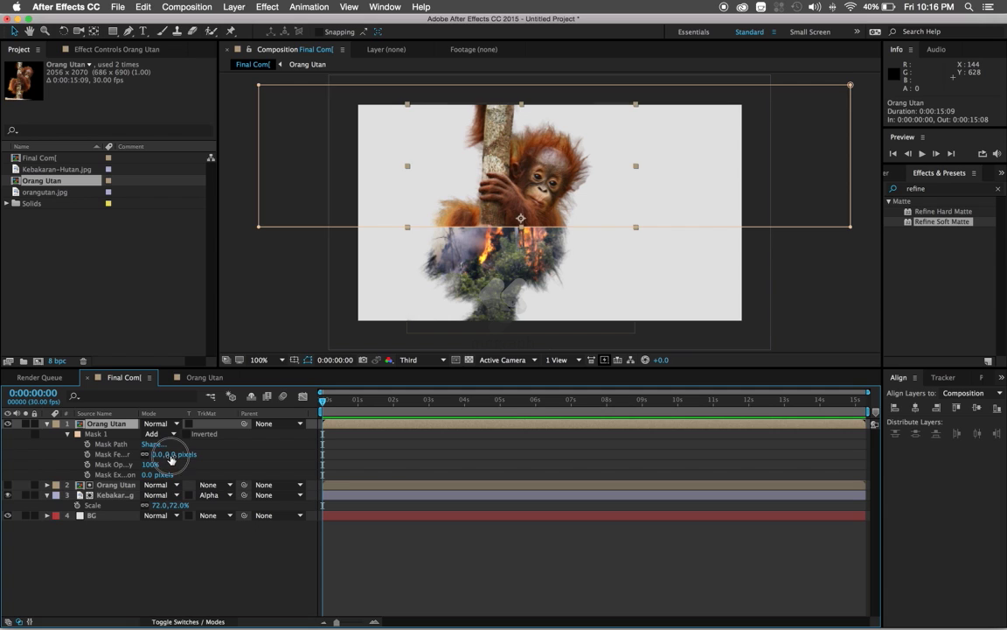
left_click_drag(168, 456, 706, 480)
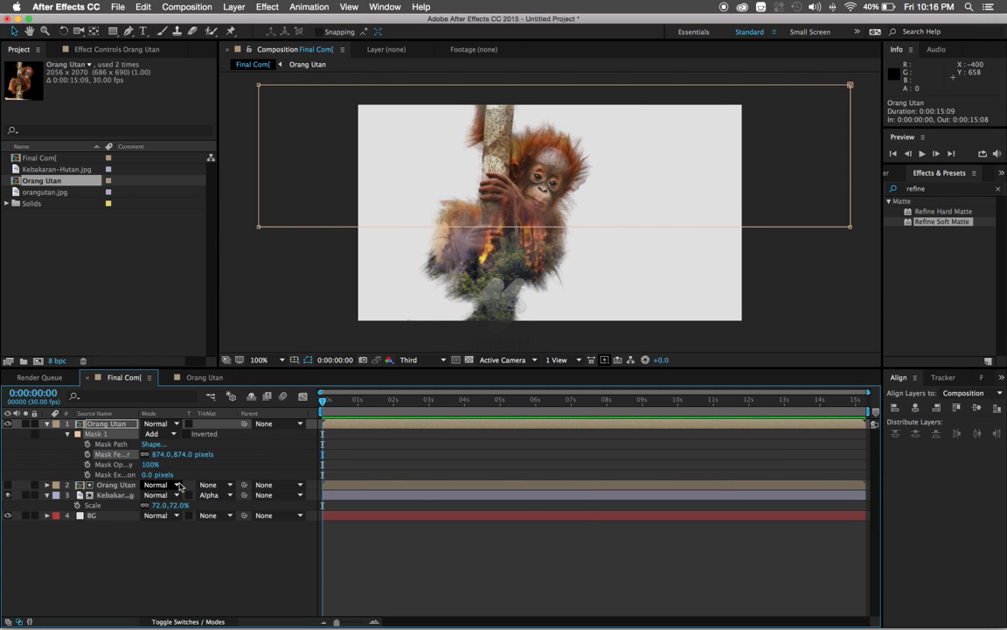
Step: Rotate the feathered mask to a steep diagonal
left_click(851, 227)
mouse_move(860, 171)
left_mouse_down()
mouse_move(557, 104)
mouse_move(612, 157)
mouse_move(634, 155)
left_mouse_up()
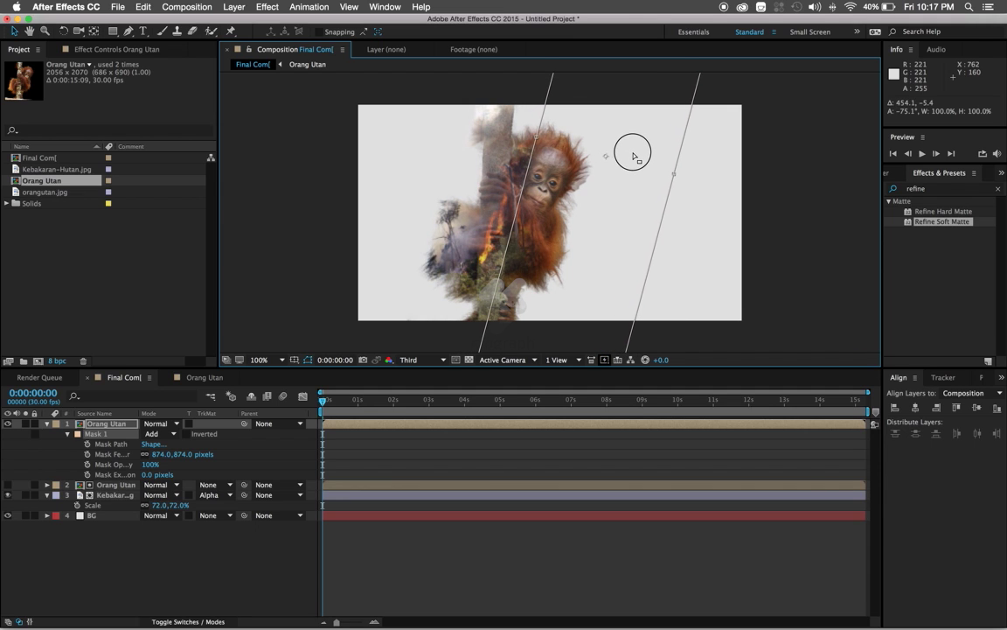
key("comma")
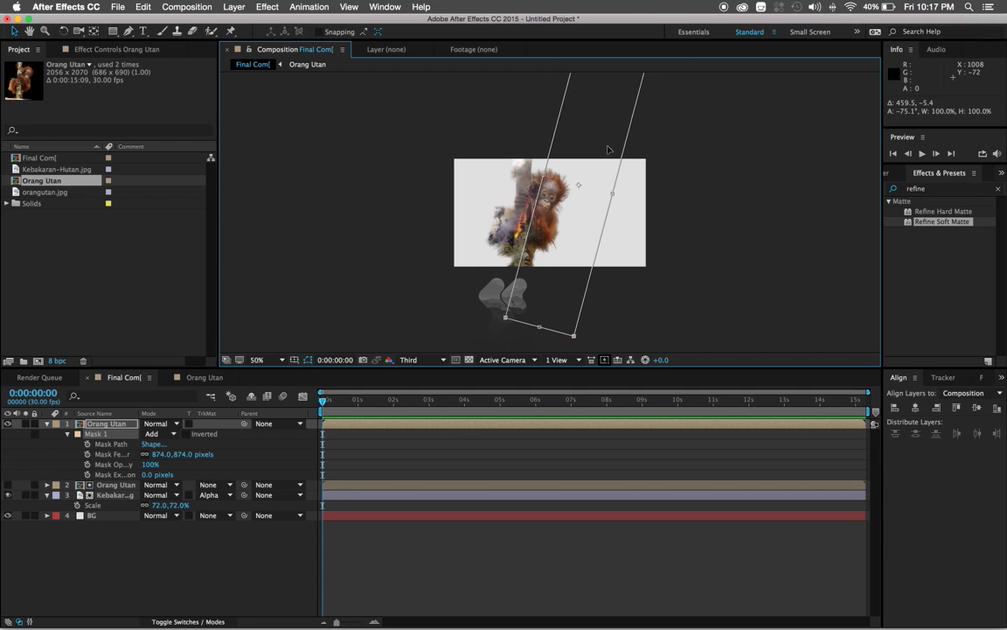
left_click_drag(587, 338, 688, 285)
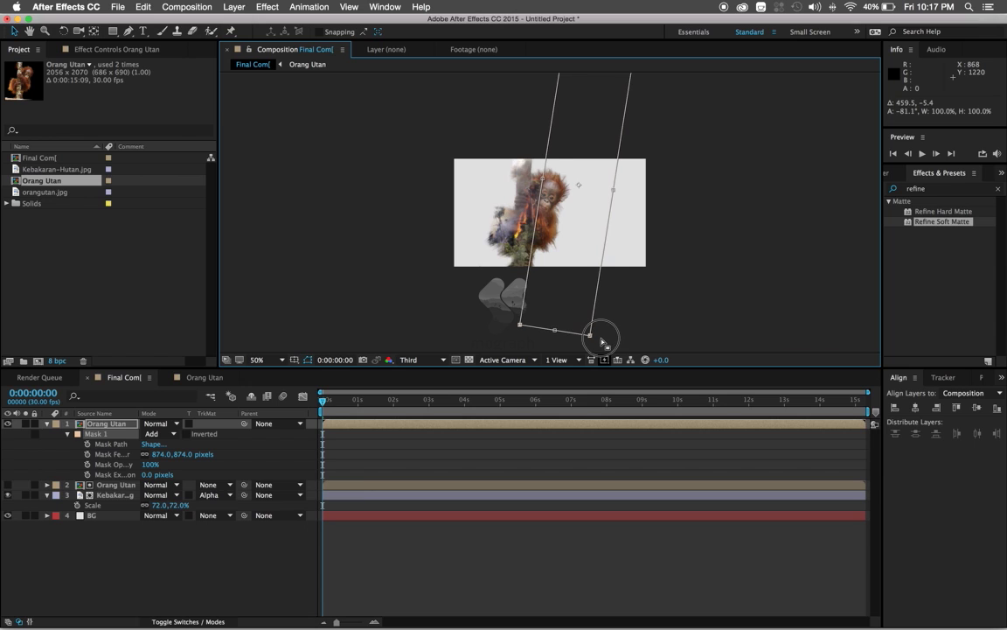
left_click(715, 274)
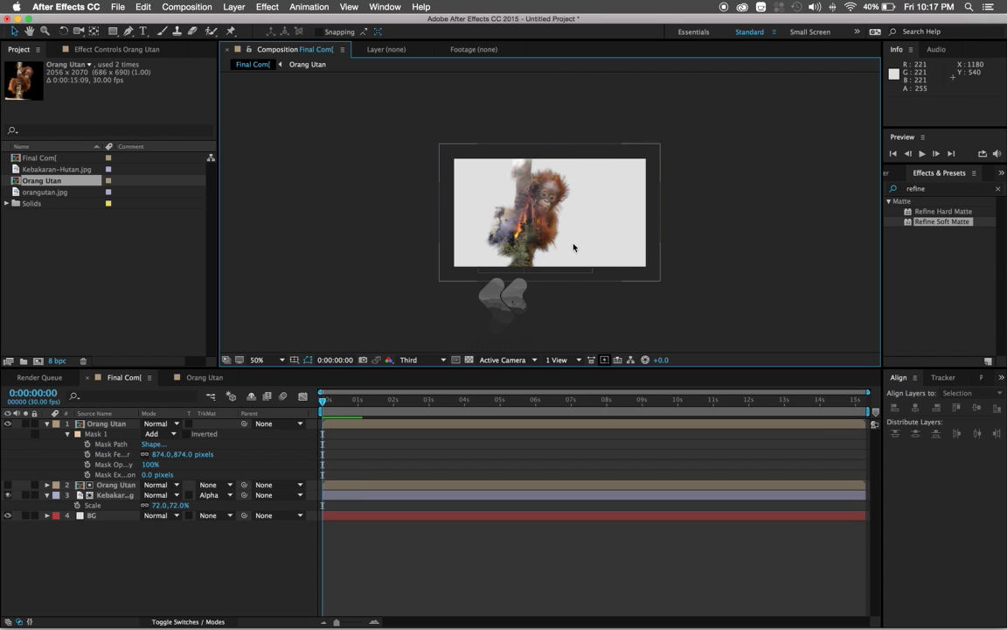
key("period")
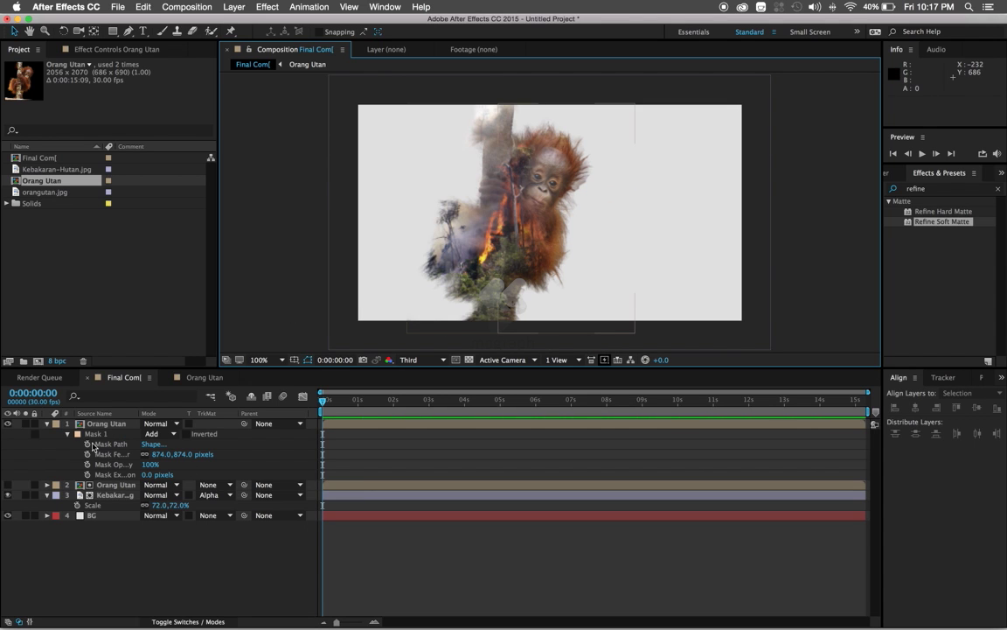
left_click(48, 424)
left_click(105, 423)
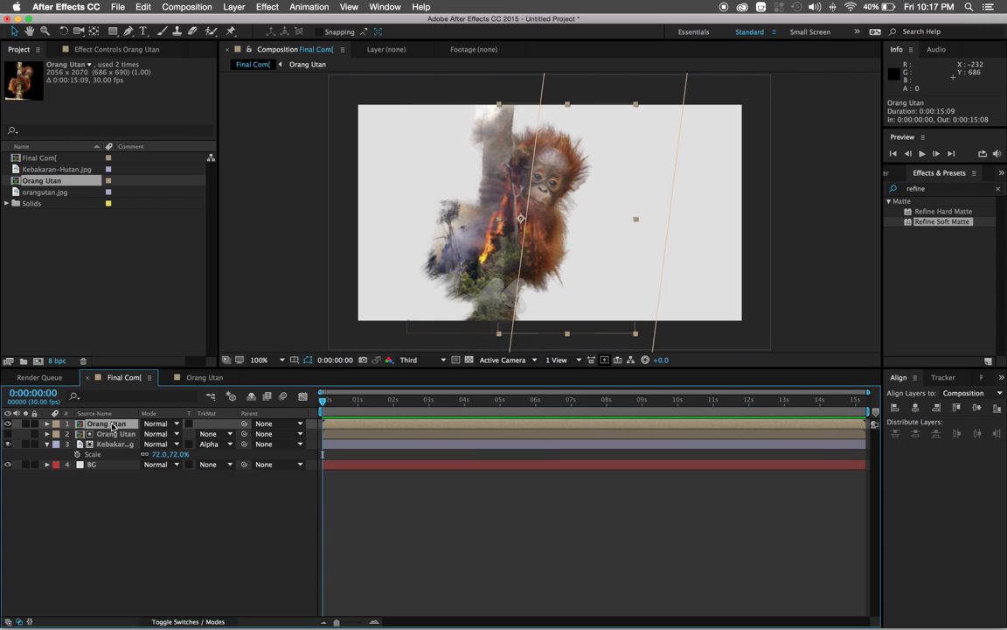
Step: Add Color Balance (HLS) to the Orang Utan layer with Saturation -50
left_click(110, 49)
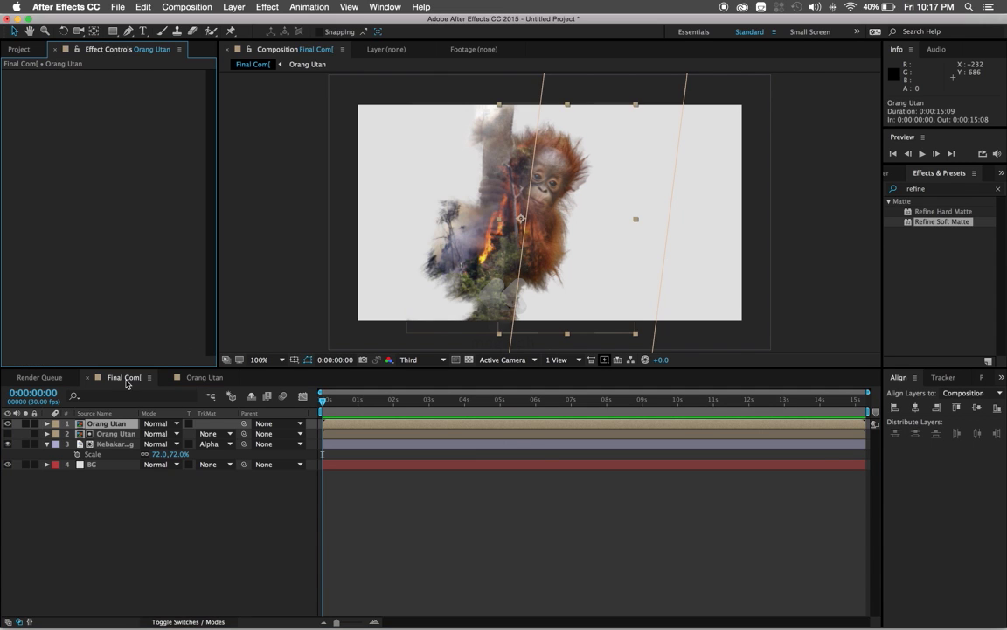
right_click(111, 423)
mouse_move(175, 348)
mouse_move(311, 376)
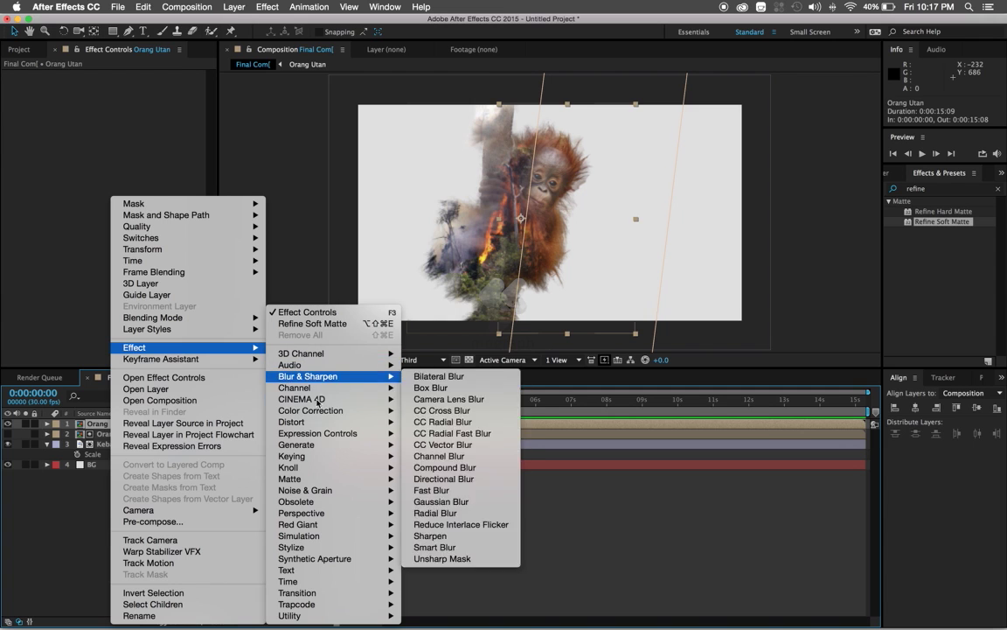
mouse_move(310, 410)
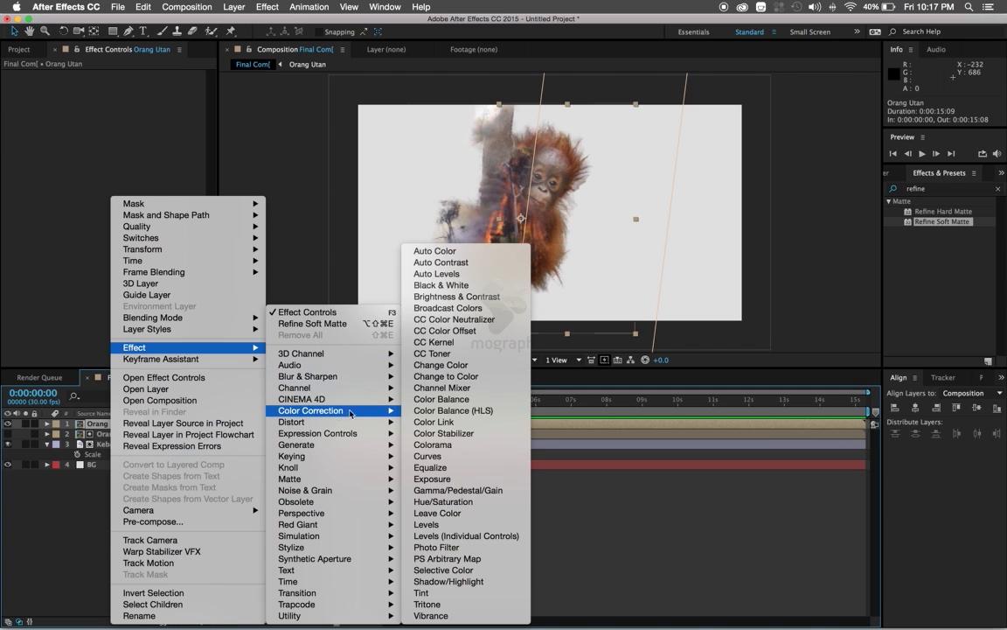
left_click(453, 410)
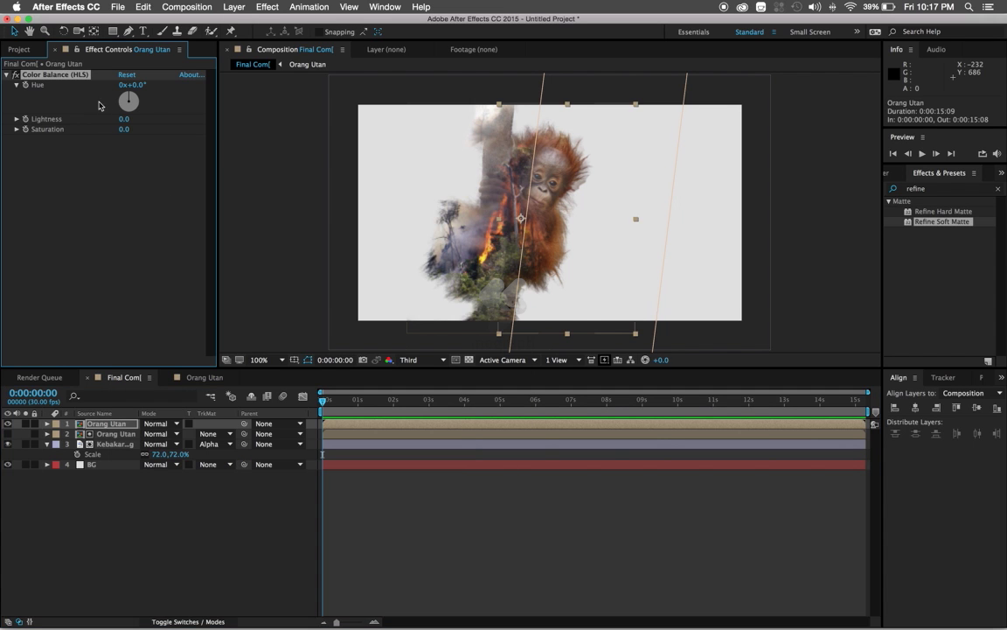
left_click_drag(124, 134, 98, 136)
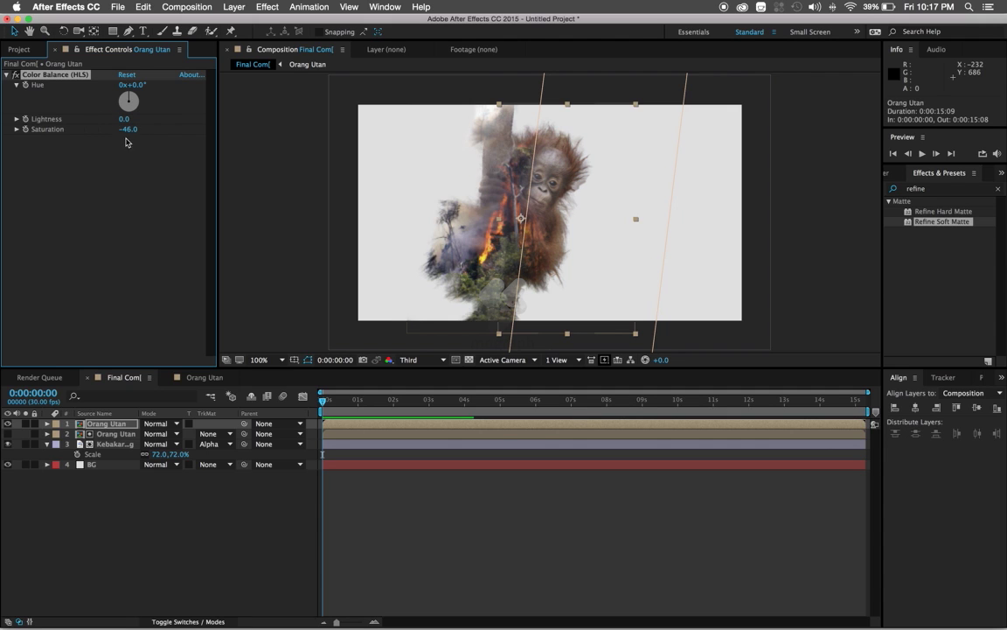
left_click(128, 130)
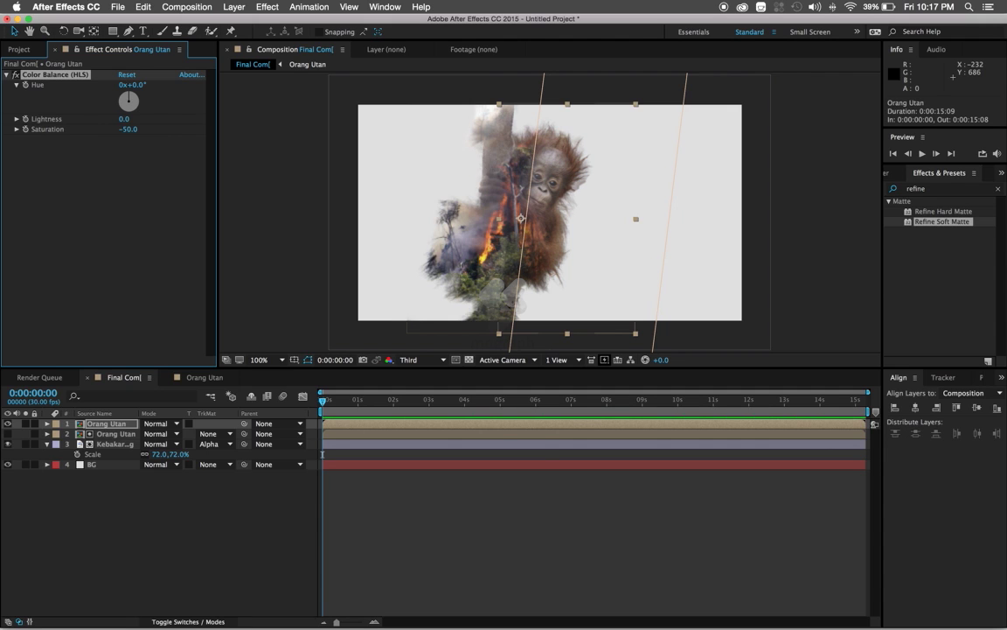
left_click(286, 223)
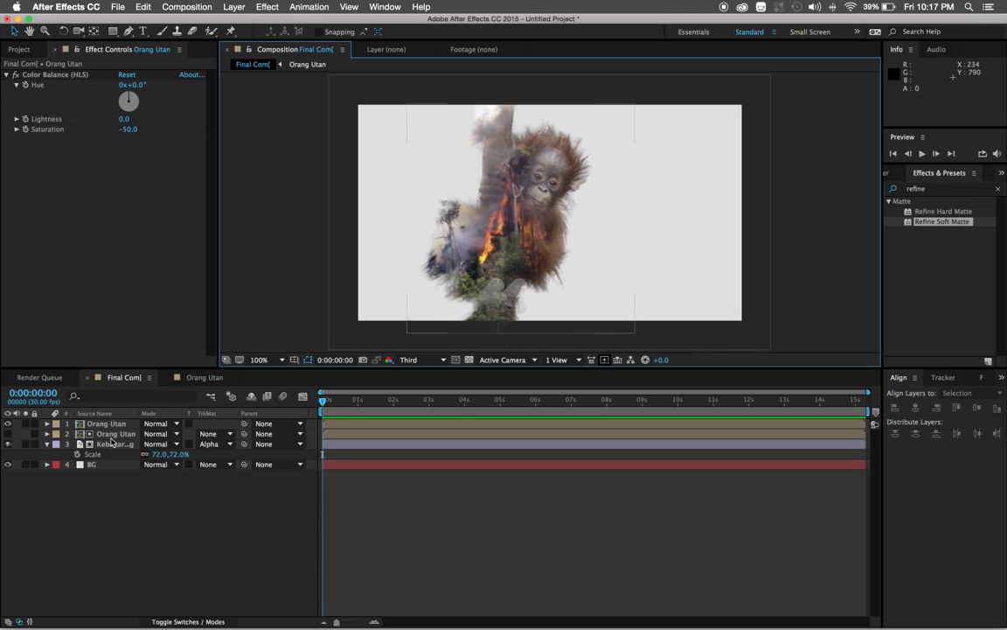
Step: Add Color Balance (HLS) to Kebakaran-Hutan.jpg with Saturation -10
left_click(112, 443)
right_click(101, 191)
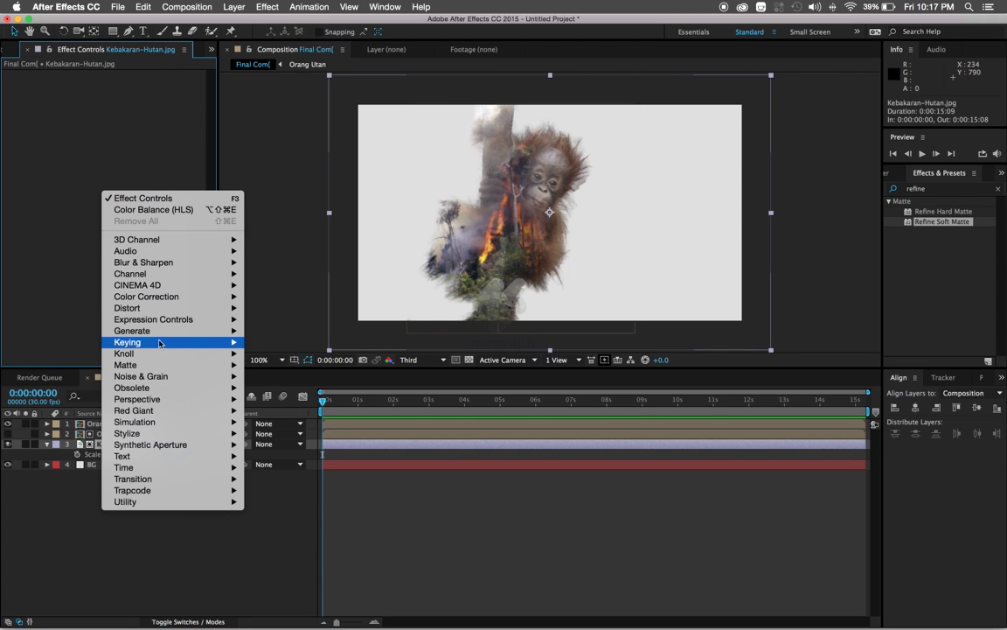
mouse_move(201, 296)
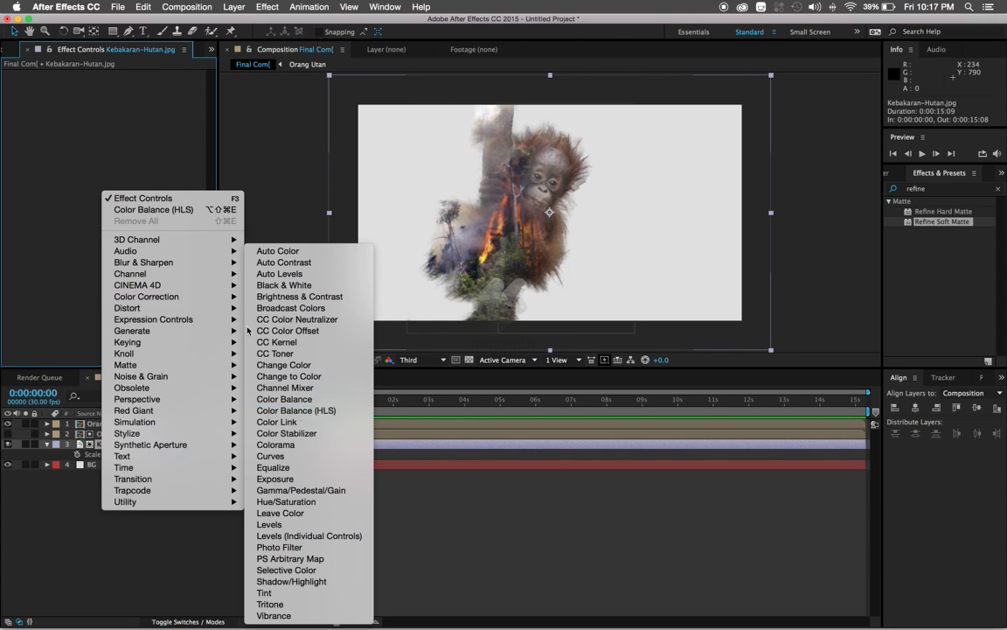
left_click(296, 410)
mouse_move(125, 130)
left_mouse_down()
mouse_move(105, 134)
mouse_move(122, 132)
left_mouse_up()
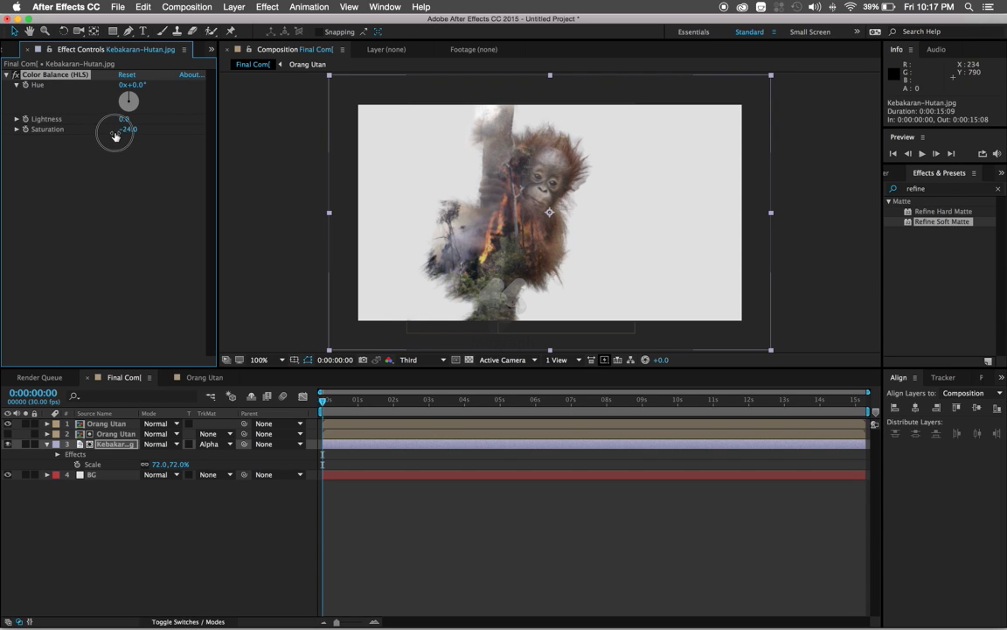
left_click(129, 128)
type("-10")
key("Return")
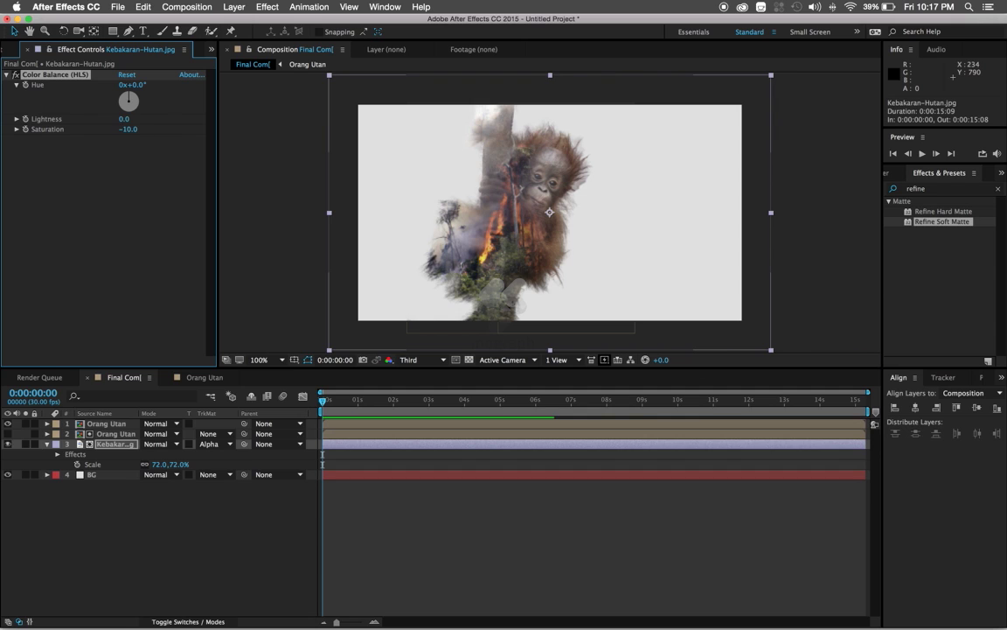
left_click(98, 145)
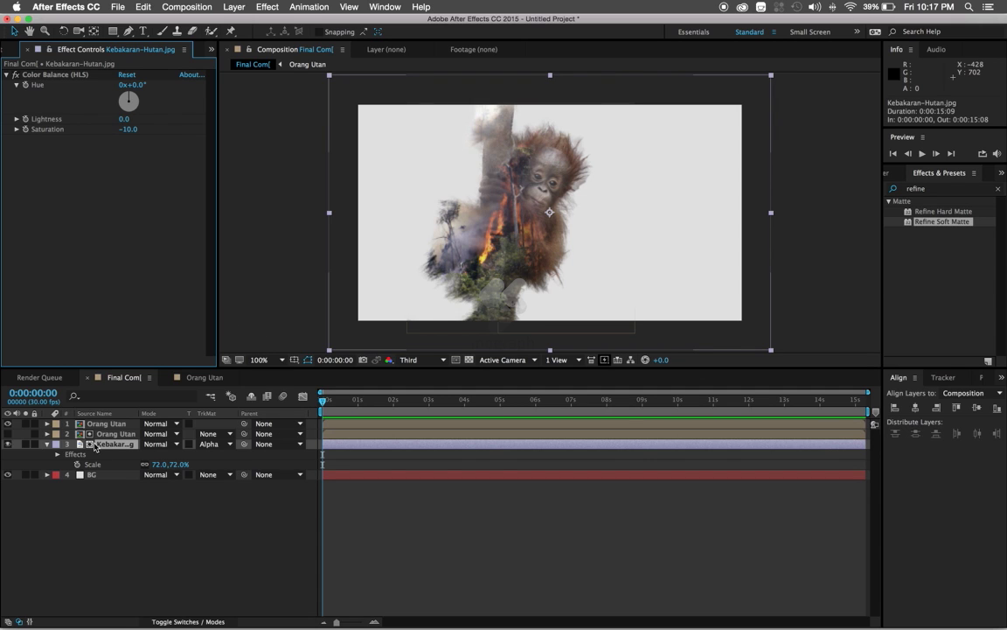
key("super+Tab")
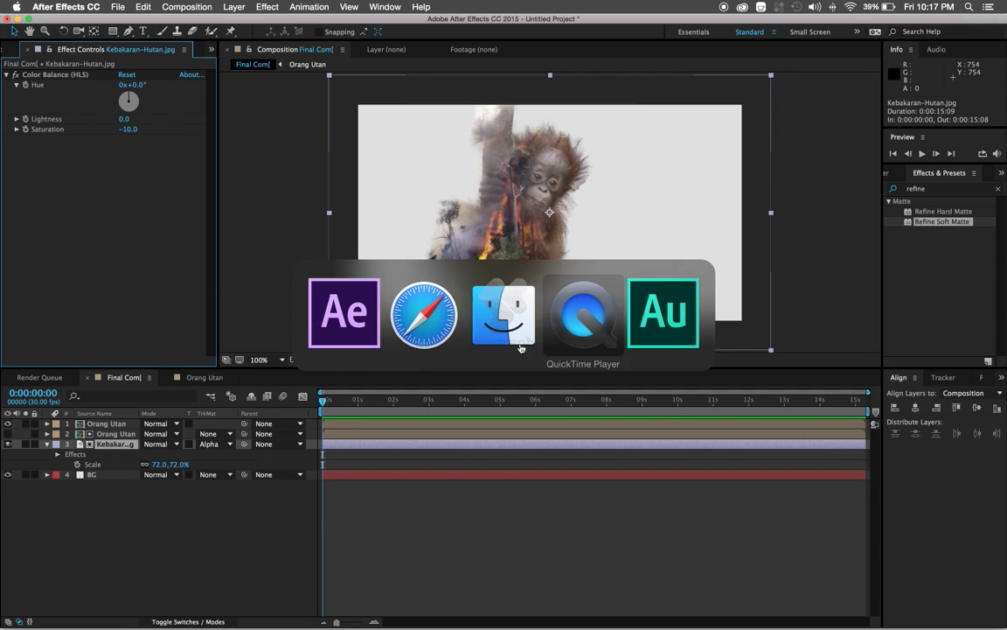
left_click(446, 323)
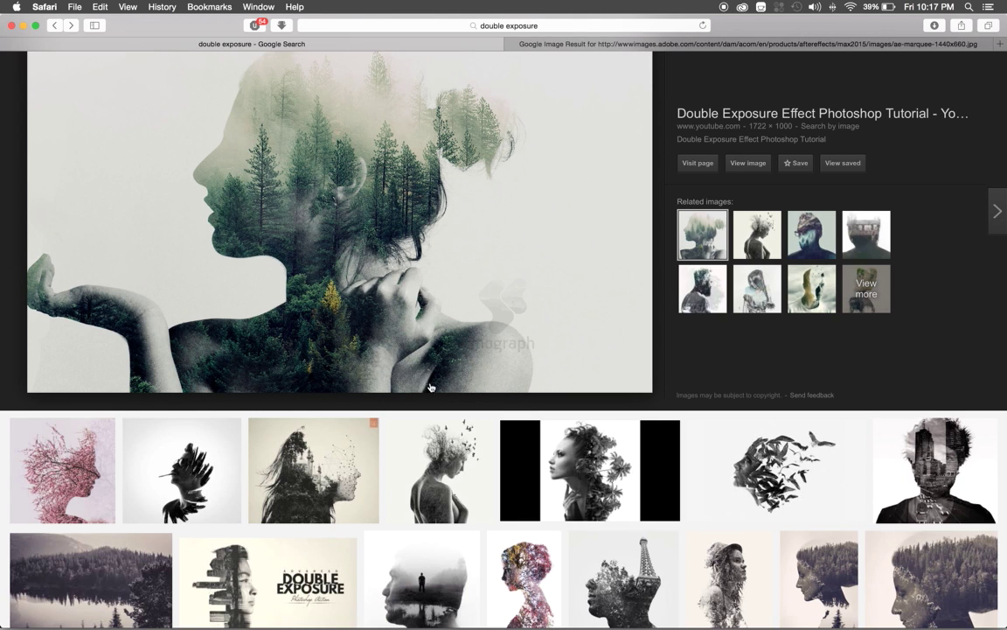
scroll(531, 235, "down", 3)
scroll(538, 306, "down", 3)
scroll(549, 399, "down", 4)
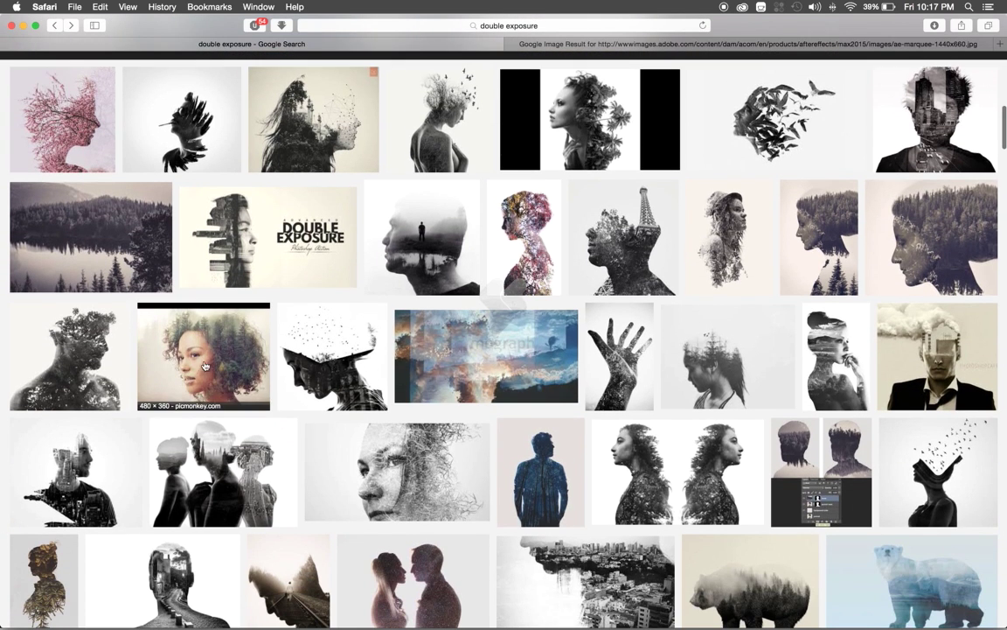
scroll(549, 257, "up", 5)
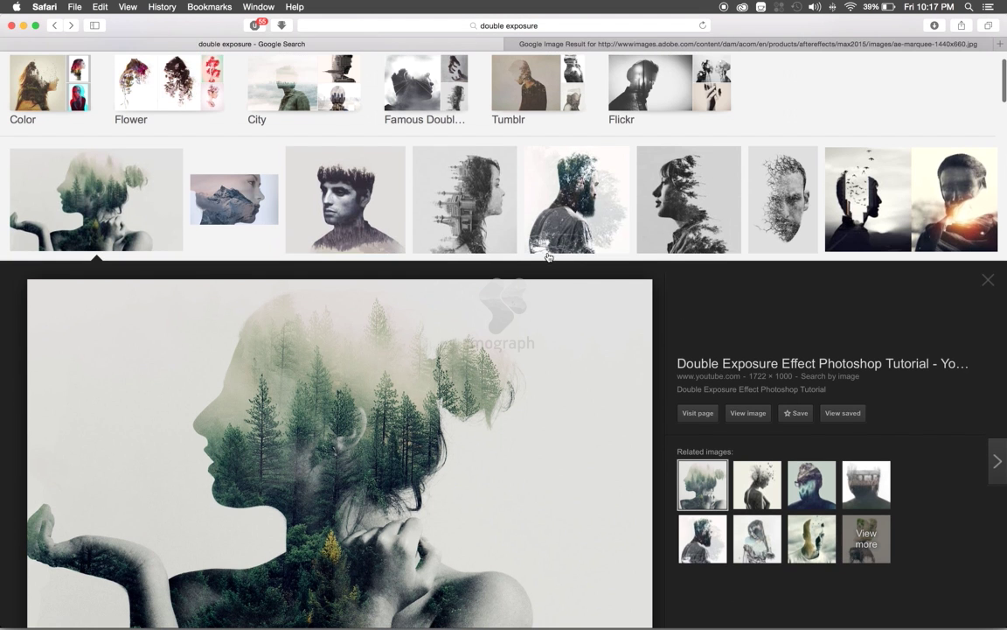
scroll(549, 257, "up", 3)
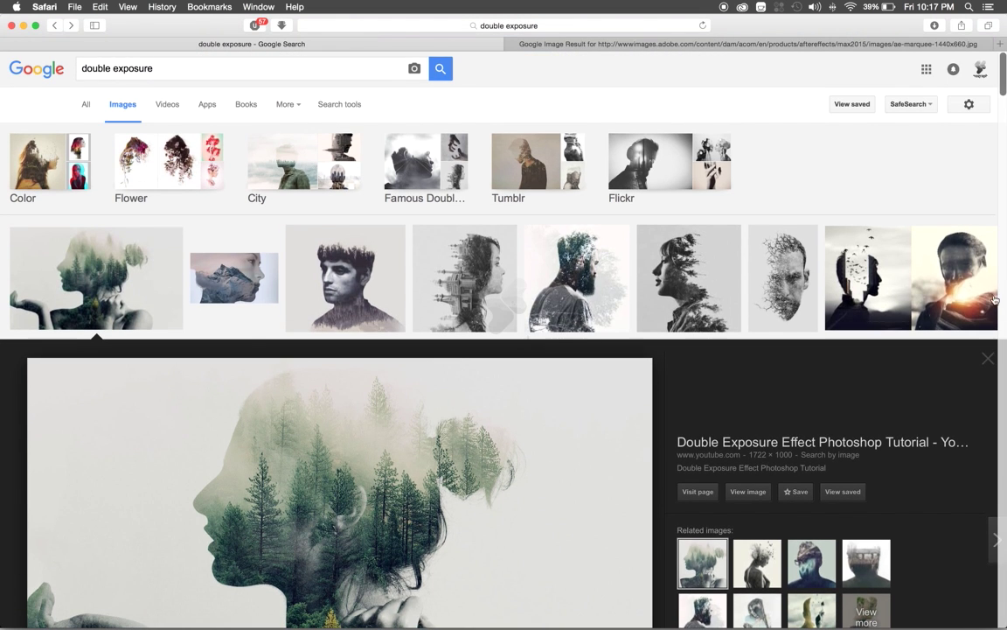
left_click(874, 271)
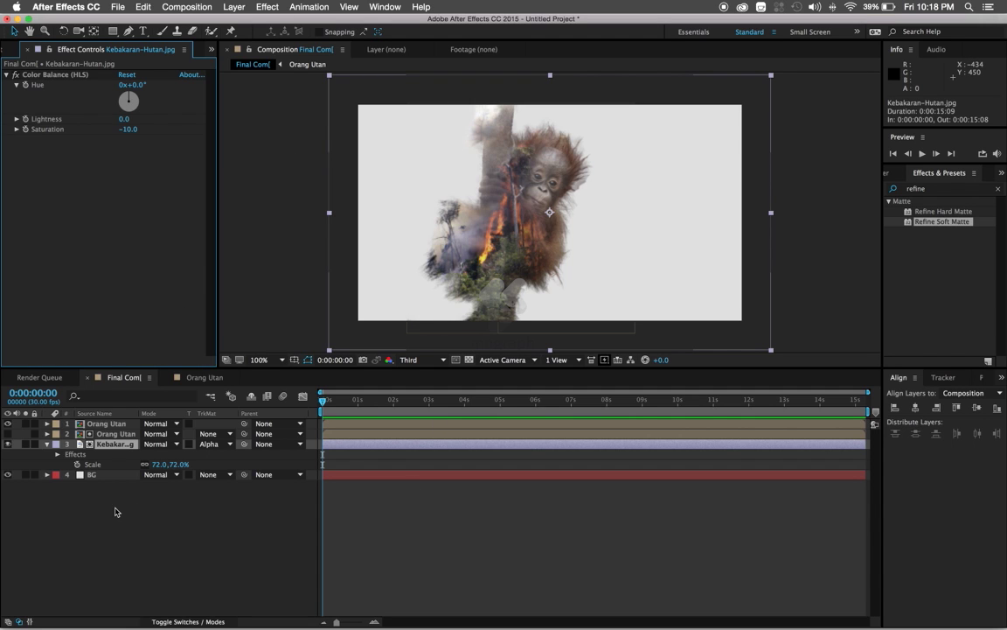
Step: Create a comp-sized light grey solid and move it to the top of the stack
key("super+y")
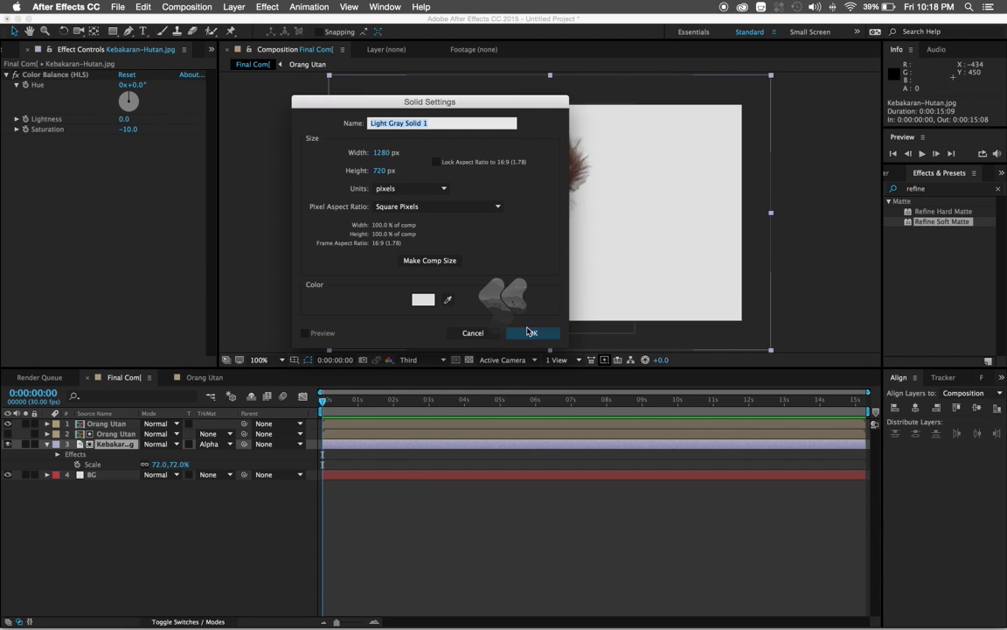
left_click(531, 332)
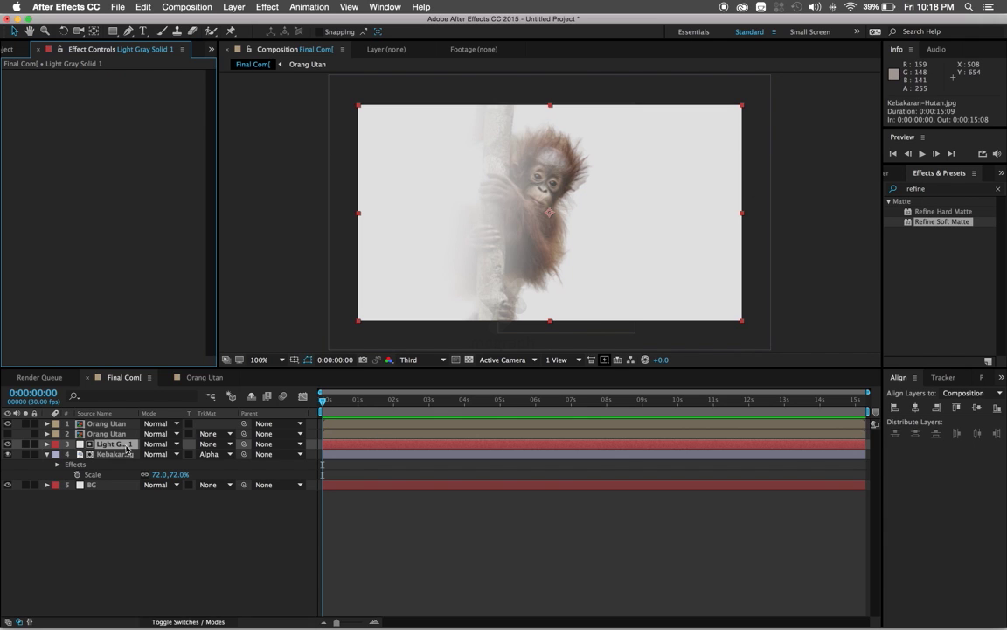
left_click_drag(114, 443, 116, 425)
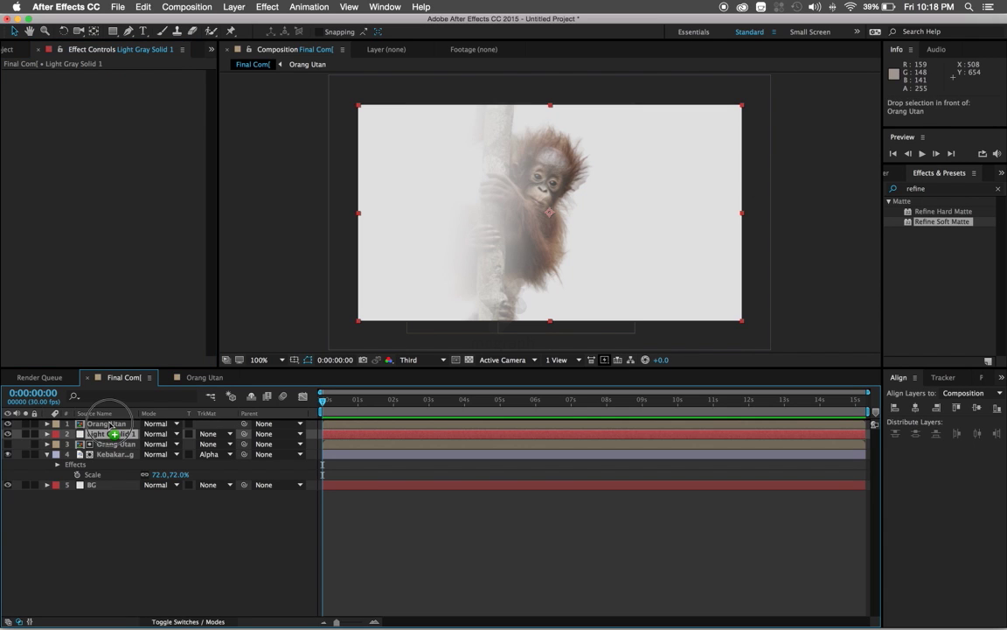
Step: Rename the solid layer Warna Warni
key("Return")
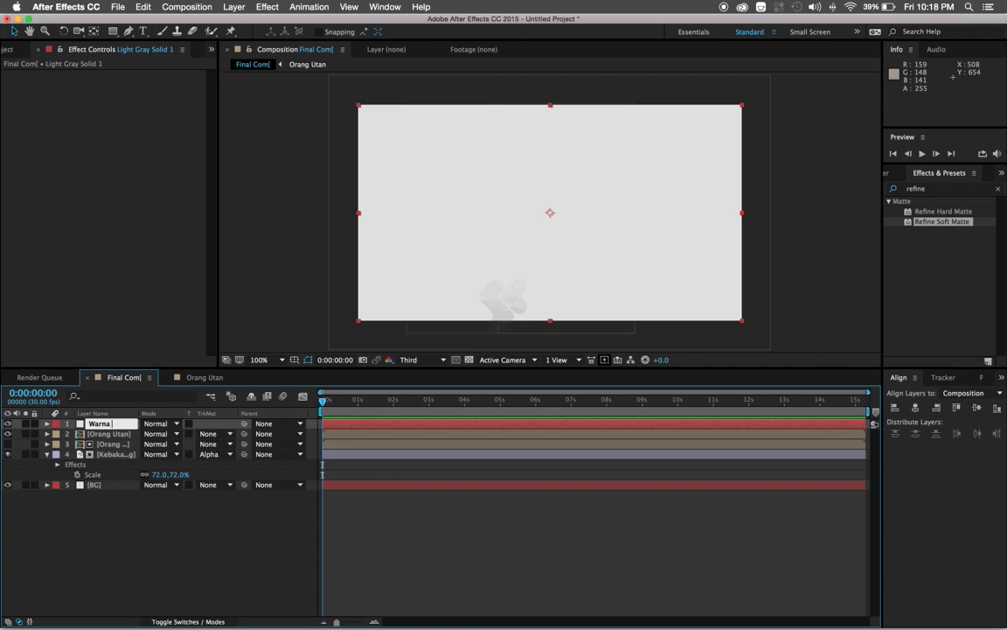
key("Return")
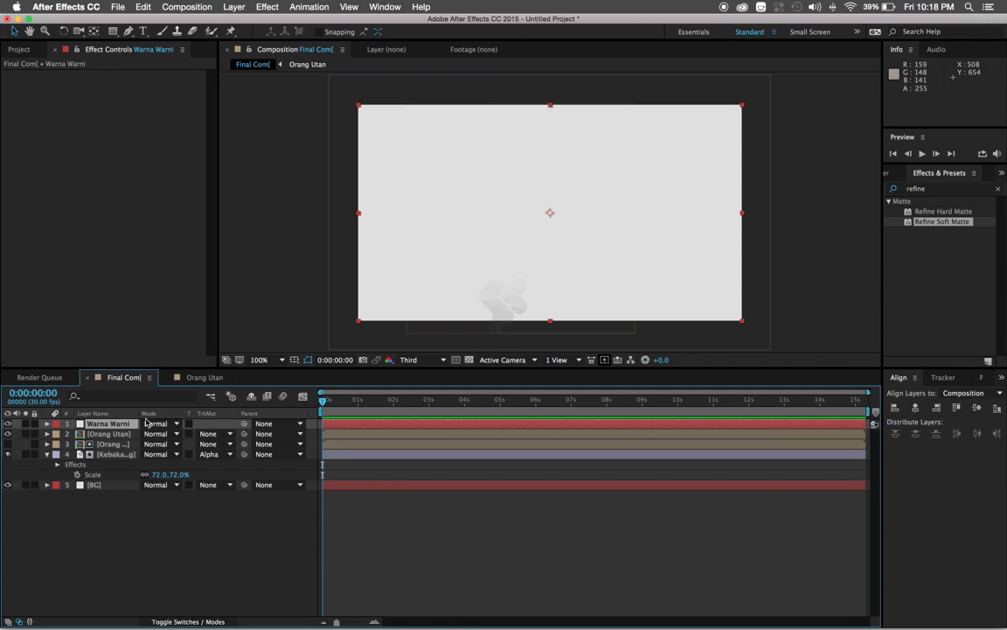
double_click(912, 189)
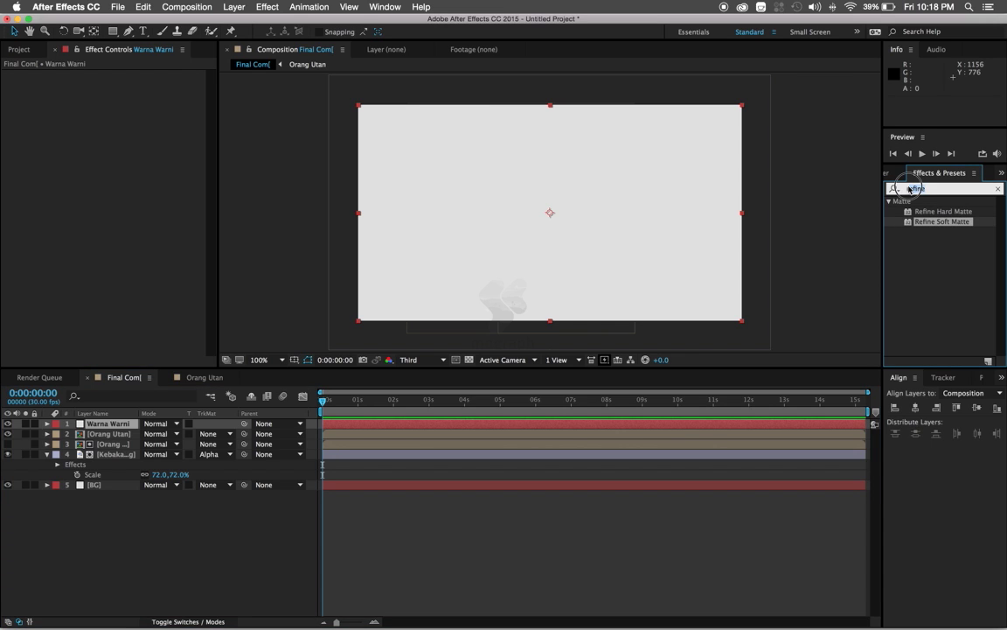
Step: Apply 4-Color Gradient to Warna Warni and begin changing its first colour
left_click_drag(928, 189, 876, 192)
type("4-")
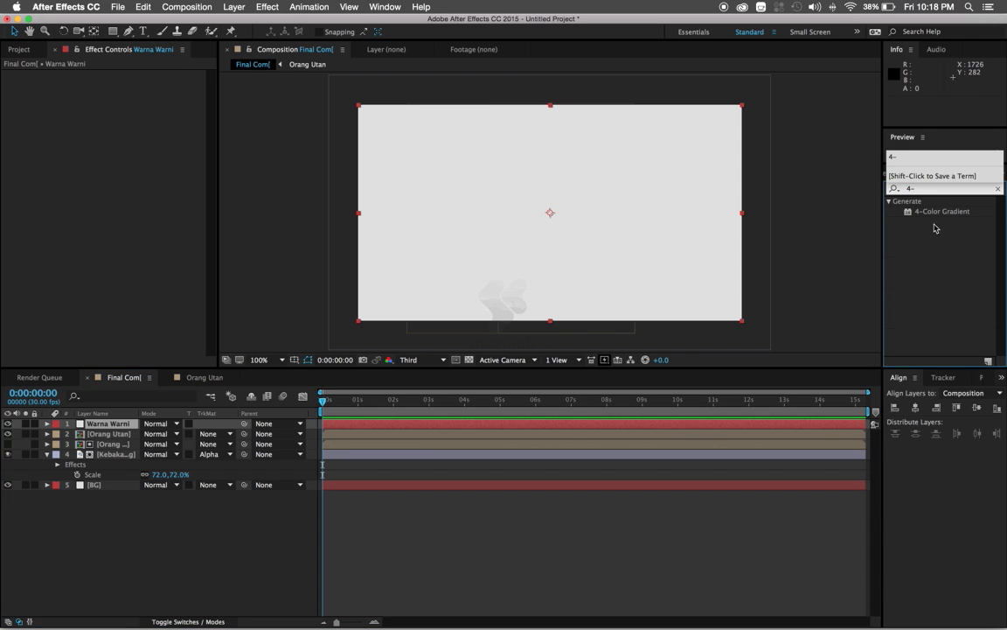
left_click_drag(936, 212, 715, 315)
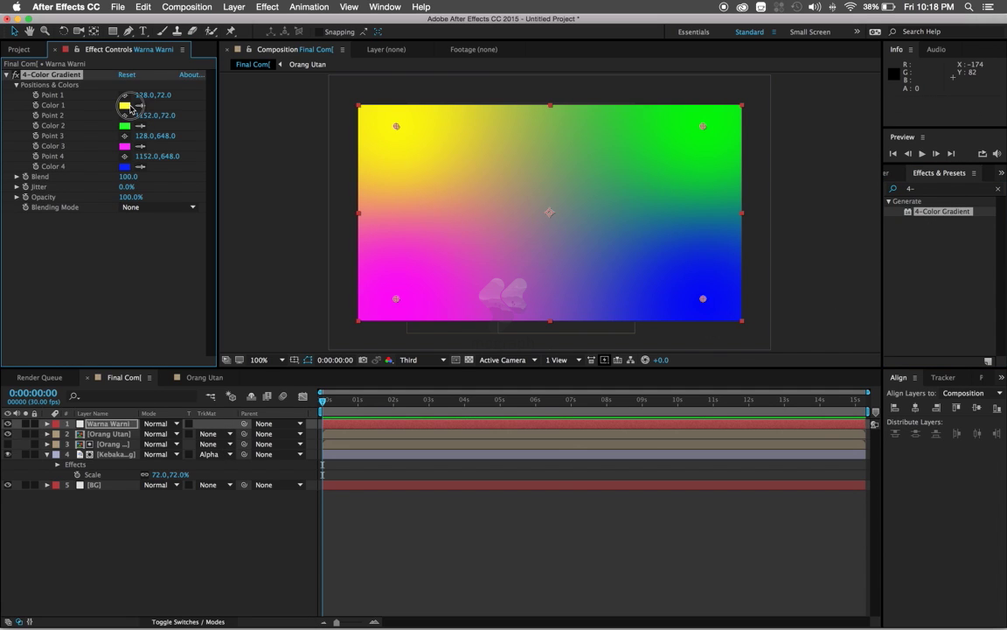
left_click(125, 105)
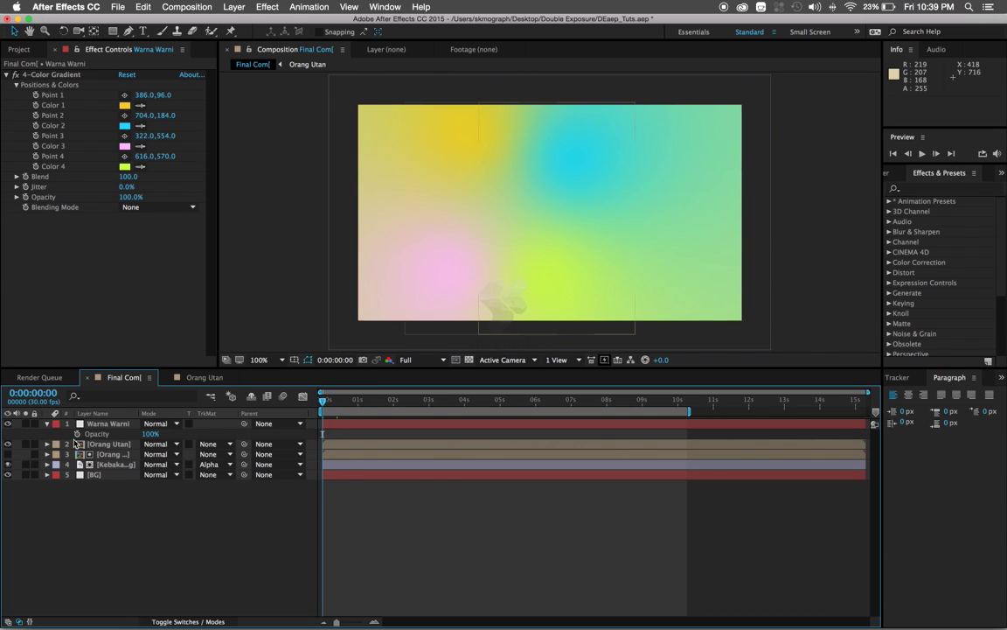
Step: Duplicate the Orang Utan layer, move the copy to the top, and make it Warna Warni's alpha matte
left_click(14, 51)
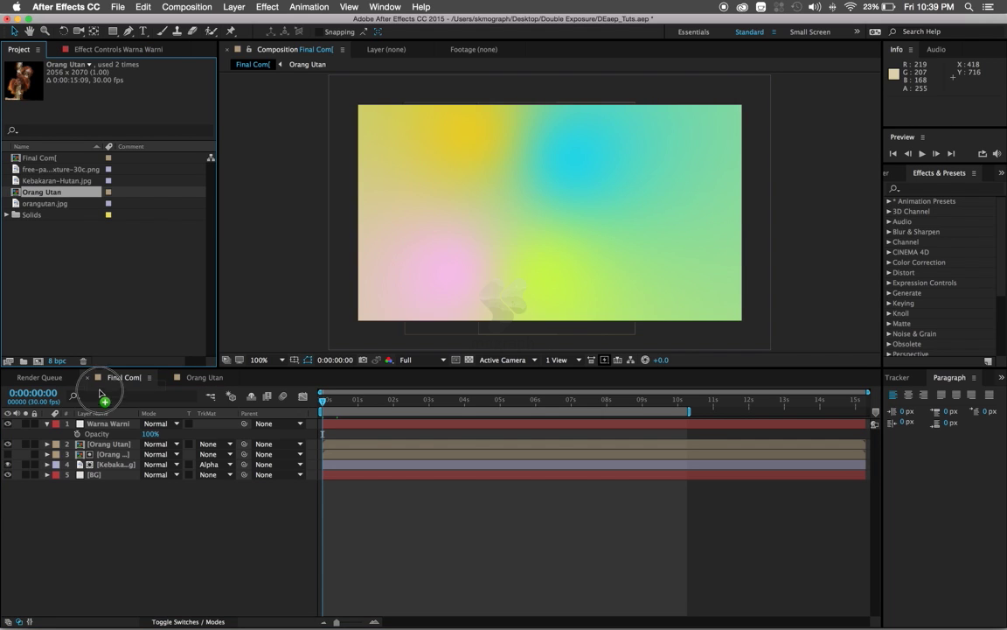
left_click_drag(36, 193, 77, 234)
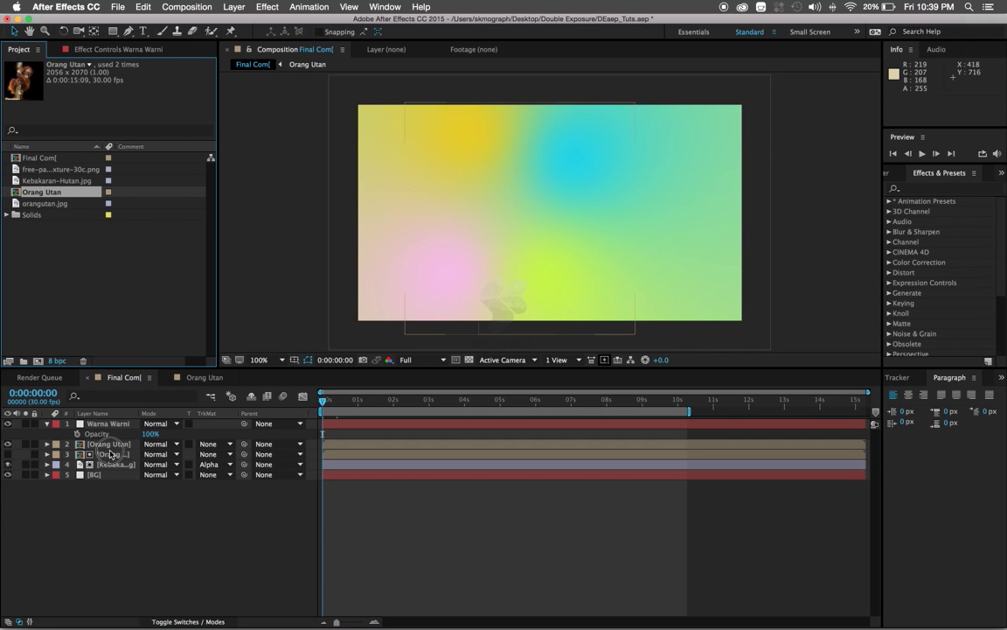
left_click(115, 454)
key("super+d")
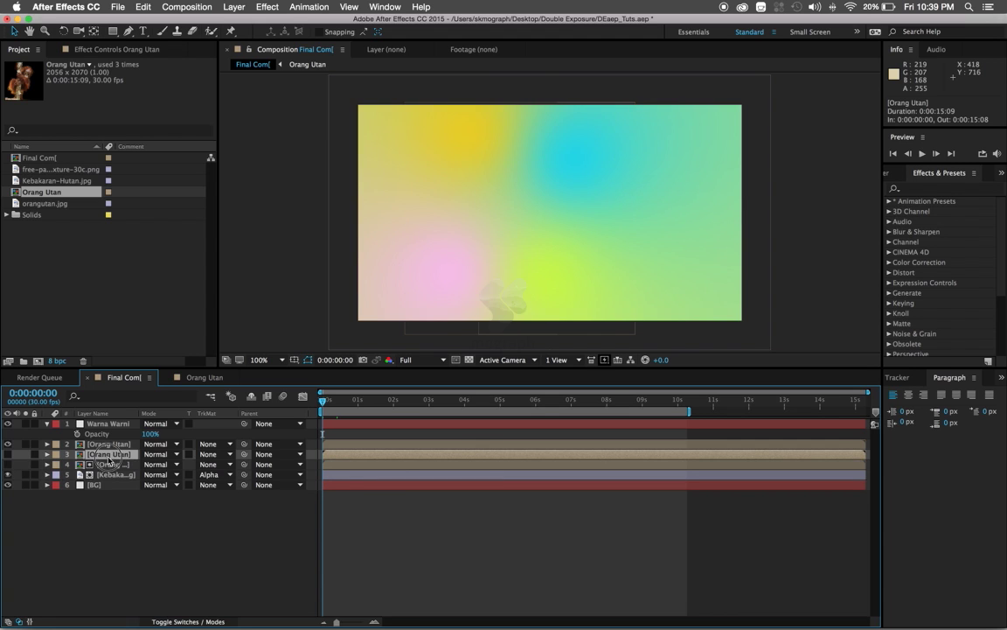
left_click_drag(109, 457, 109, 420)
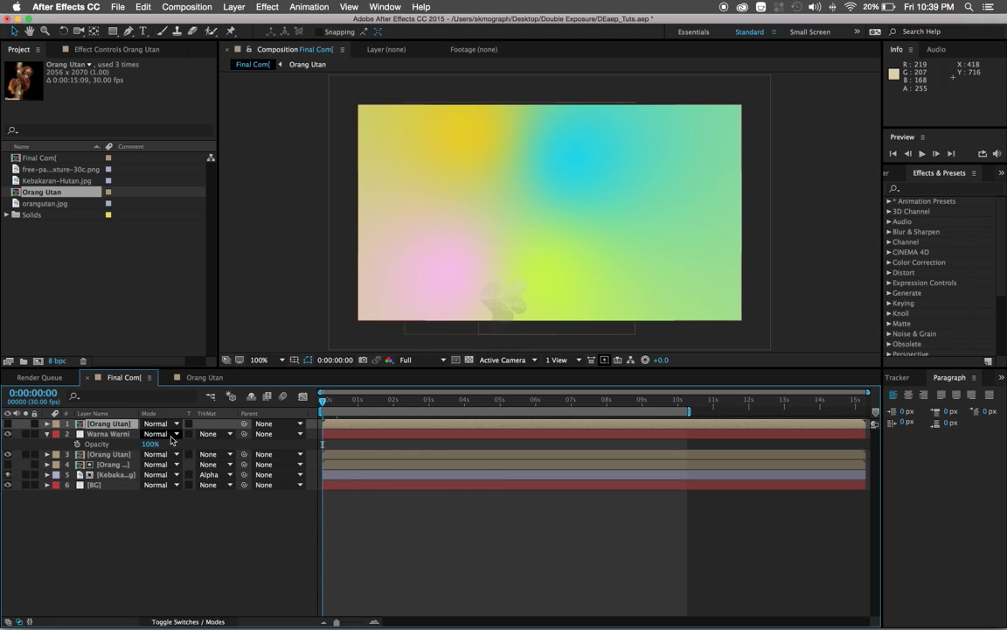
left_click(215, 434)
left_click(249, 460)
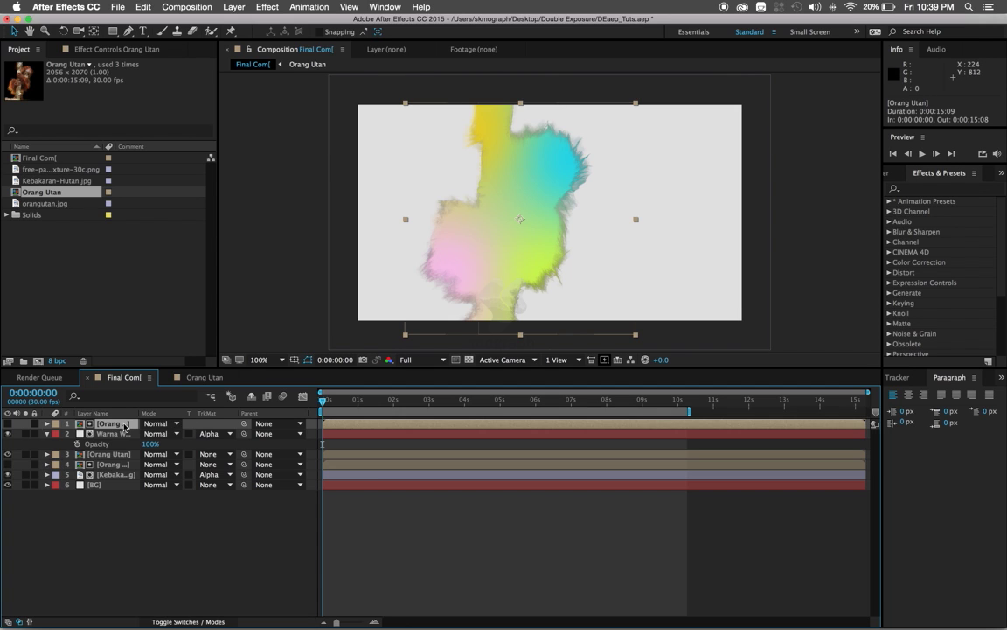
Step: Lower the top Orang Utan layer's opacity from 50% to 22%, then scrub to check
key("t")
left_click(150, 434)
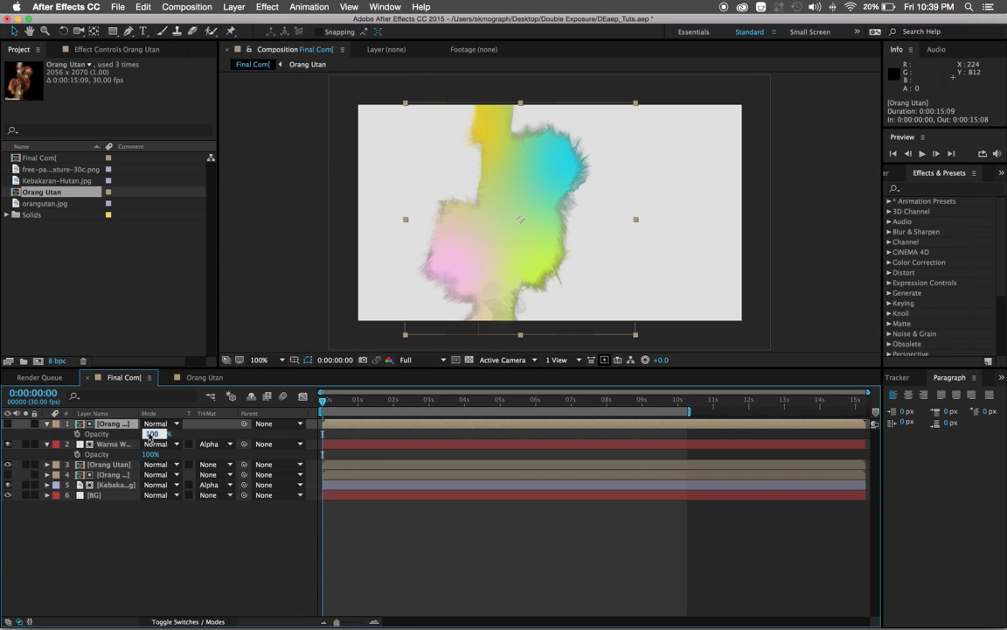
type("50")
key("Return")
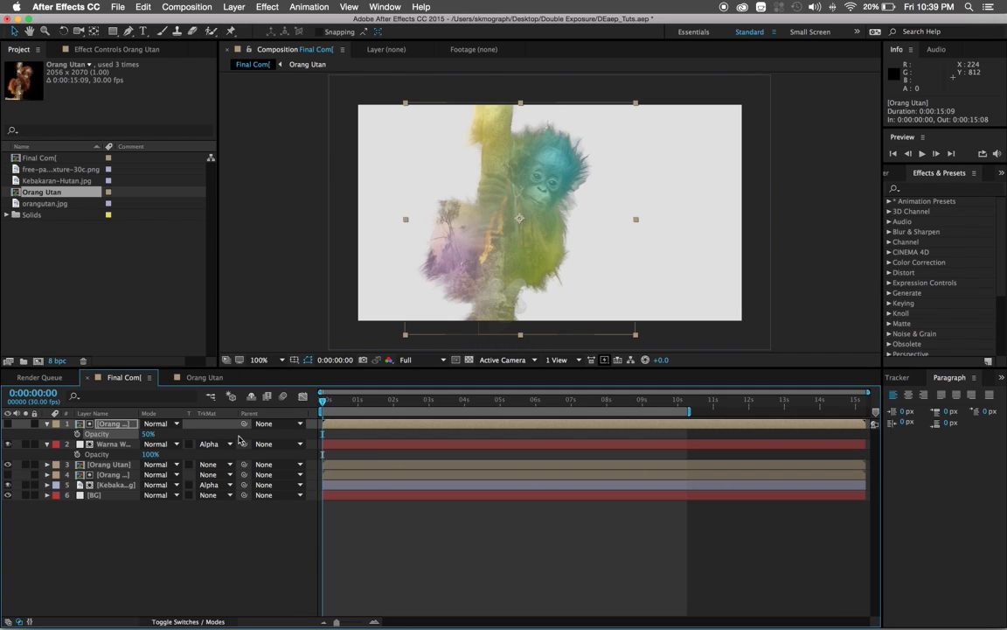
left_click_drag(147, 440, 131, 443)
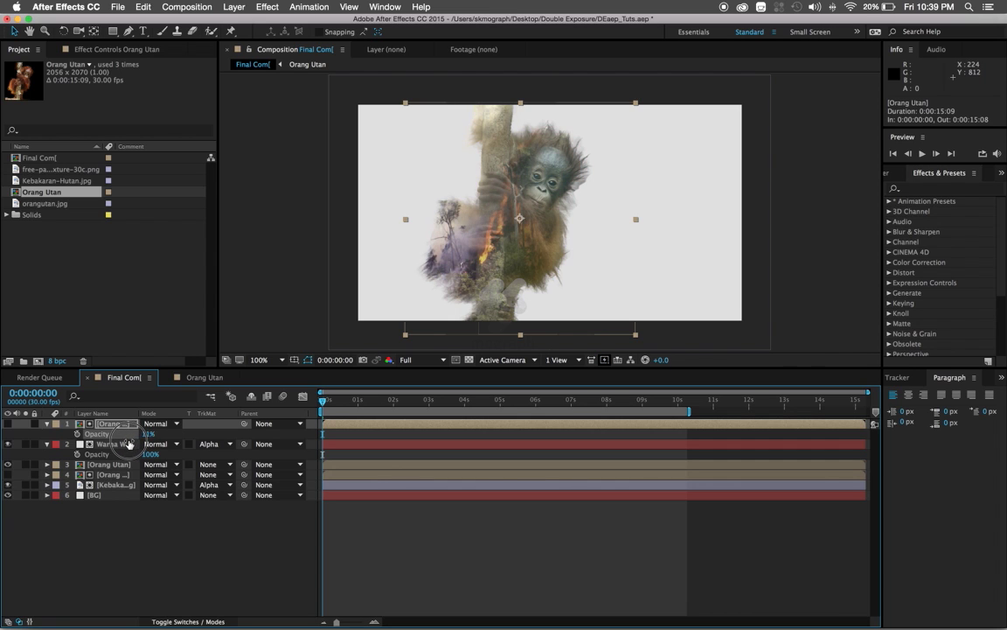
left_click_drag(135, 443, 134, 443)
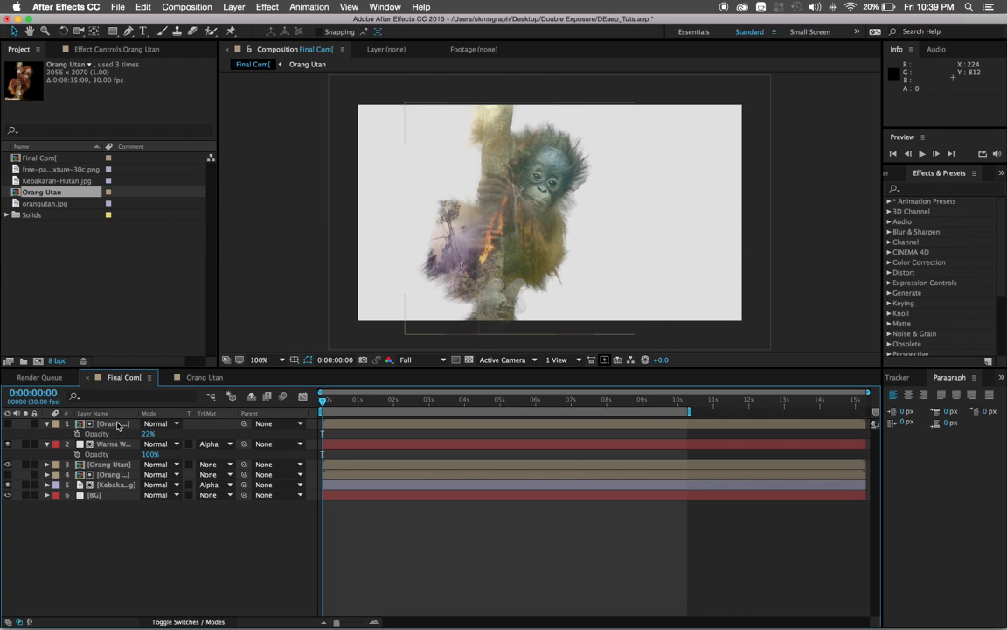
left_click(414, 327)
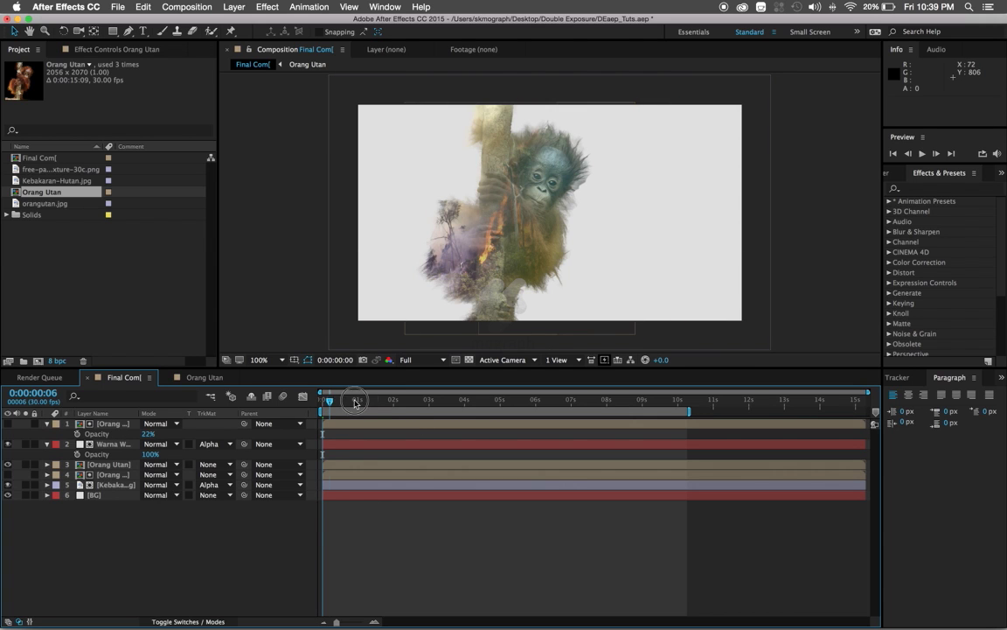
left_click_drag(356, 402, 314, 404)
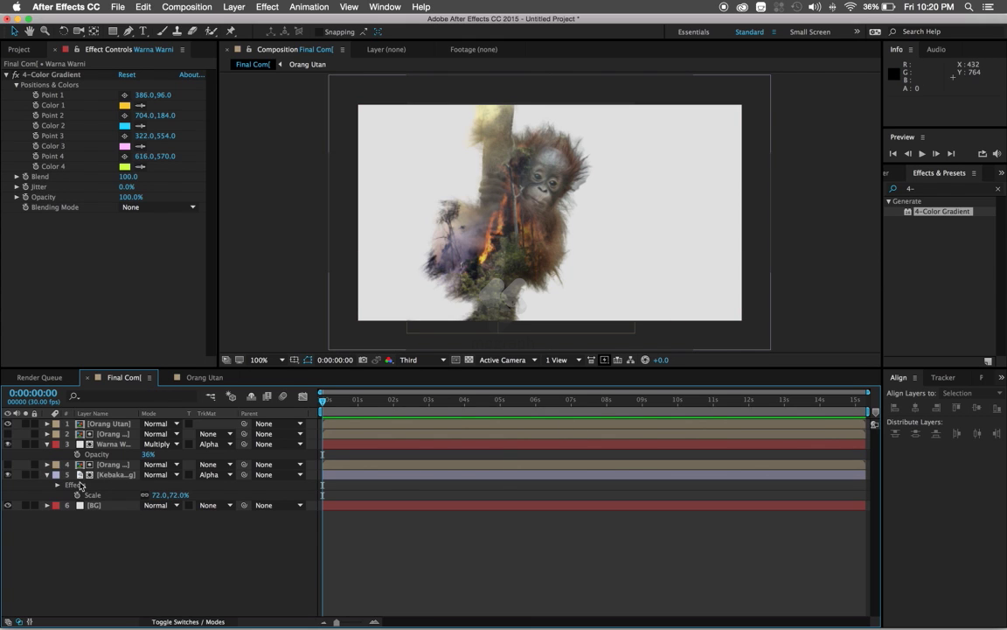
Step: Keyframe Kebakaran-Hutan's scale from 72% at 0s down to 60% near 10 seconds
left_click(120, 477)
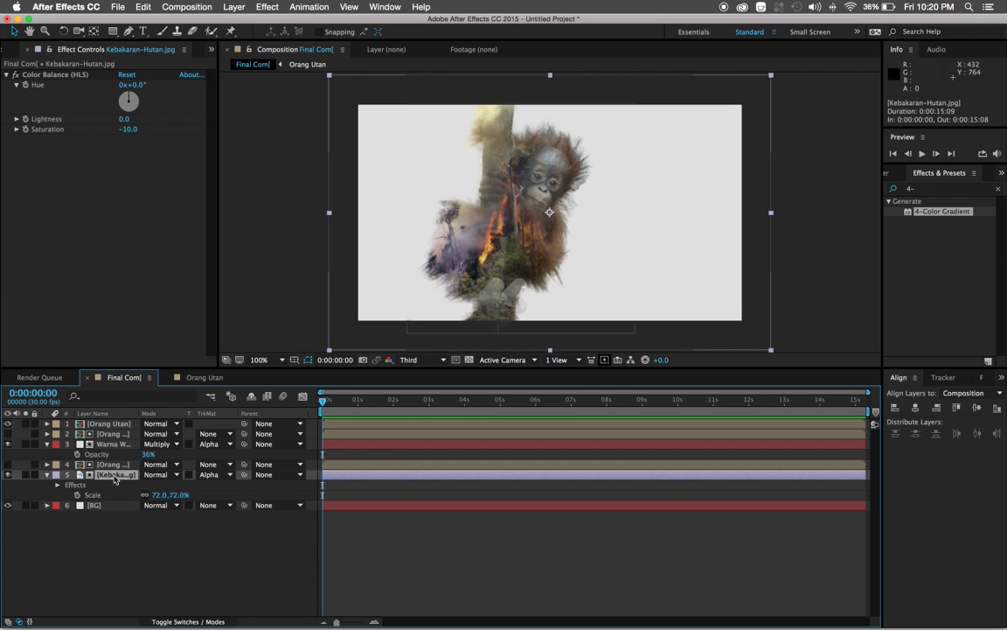
key("s")
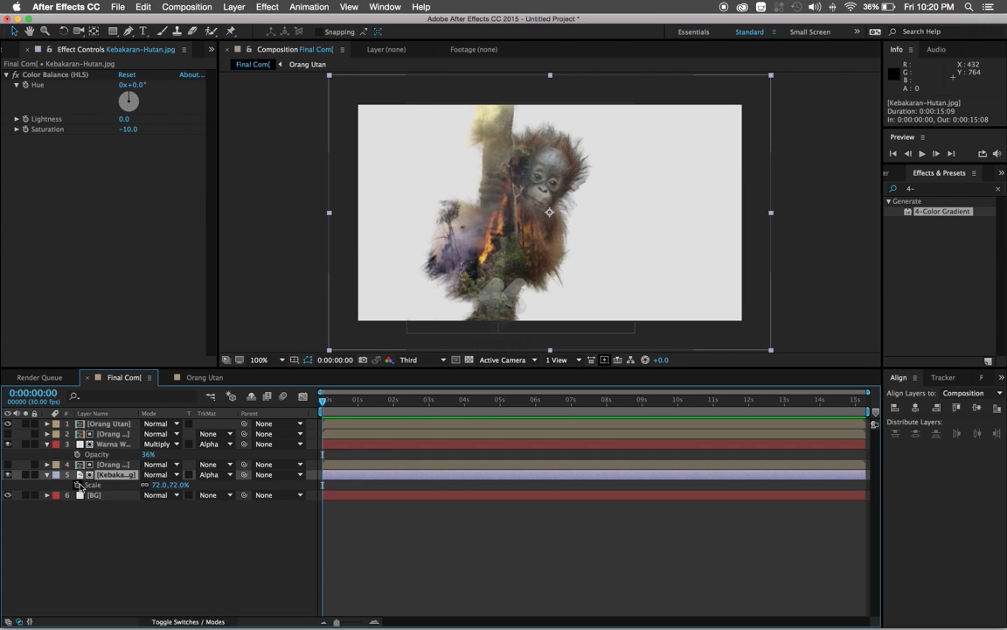
left_click(76, 485)
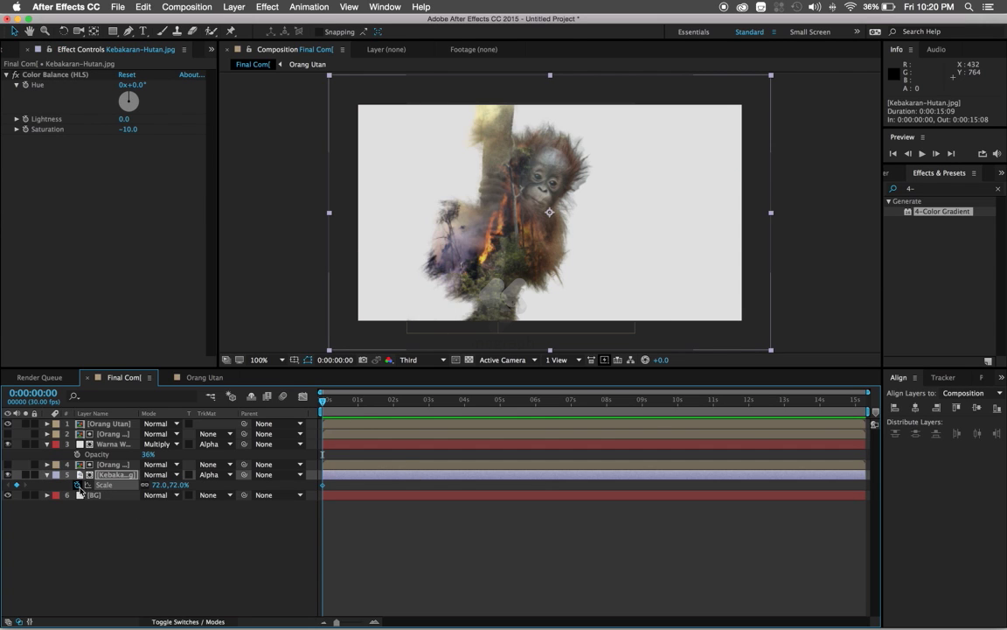
left_click_drag(341, 403, 677, 409)
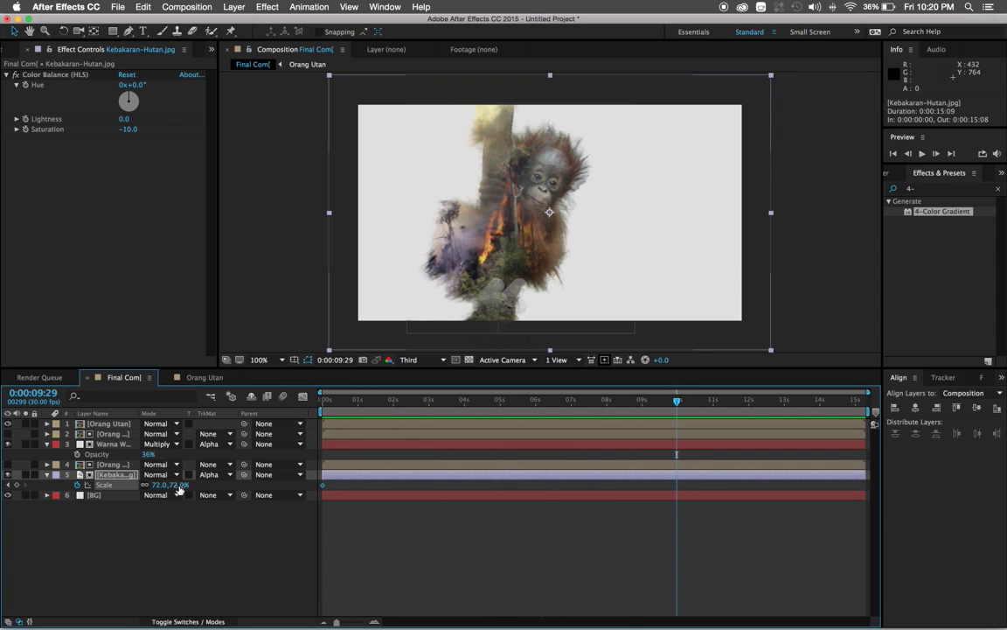
left_click_drag(175, 485, 188, 492)
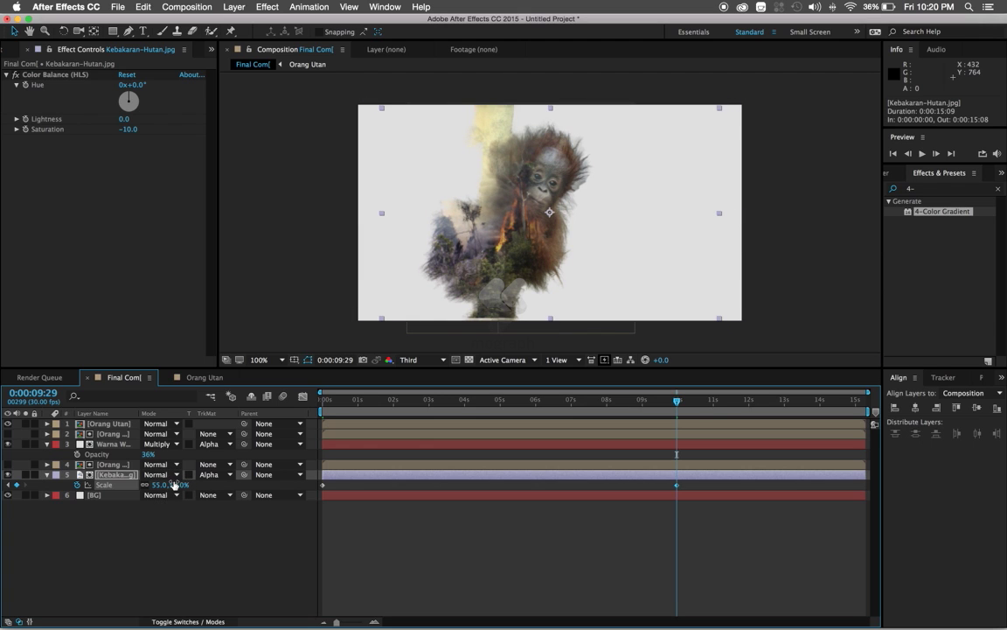
left_click_drag(172, 485, 179, 484)
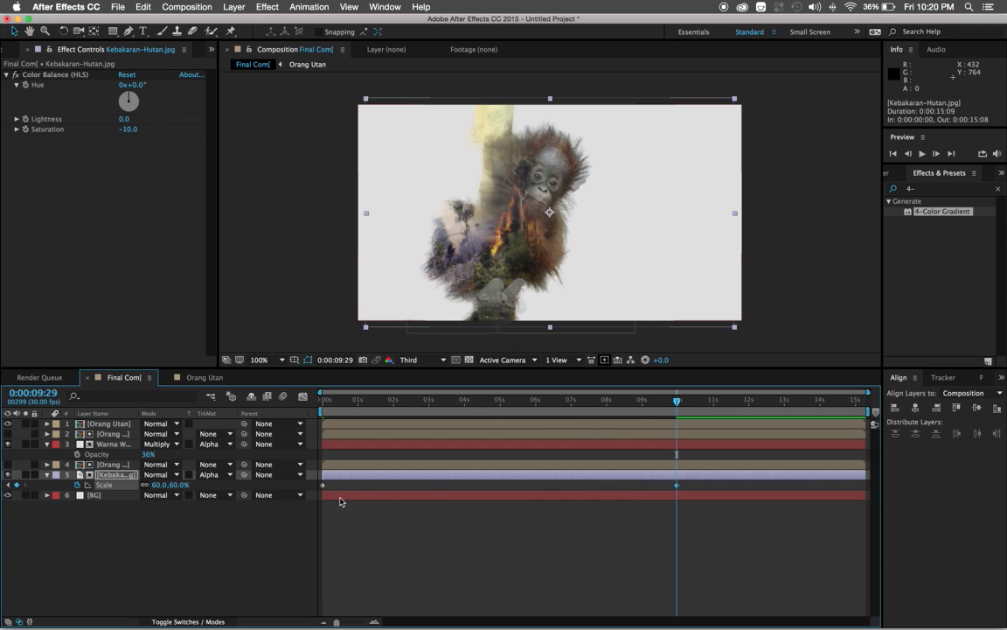
Step: Keyframe the forest layer's position, drifting it left from 640,360 to 588,360
key("shift+p")
left_click(78, 484)
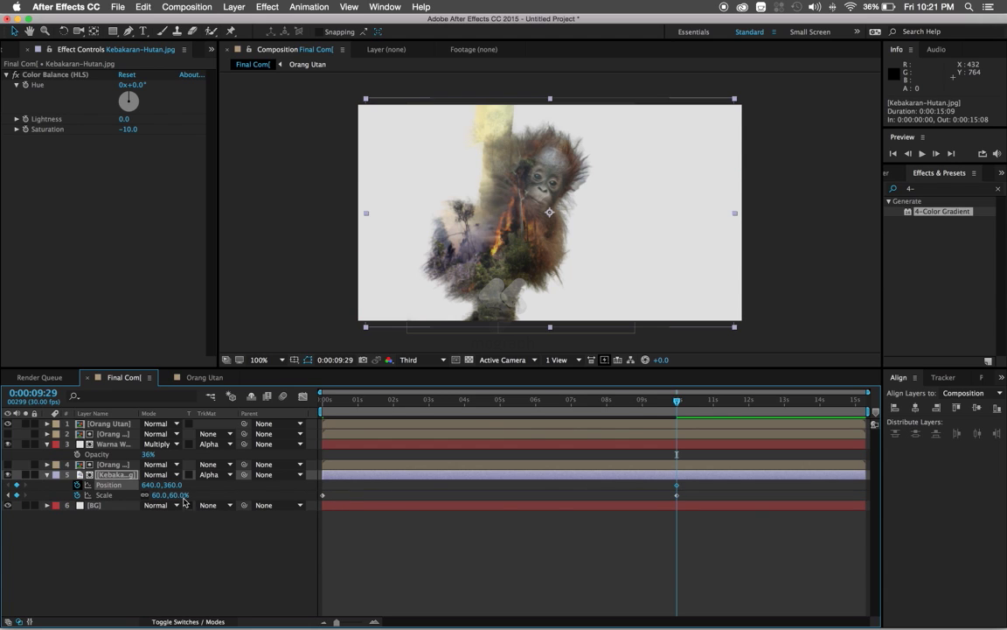
left_click_drag(677, 488, 324, 488)
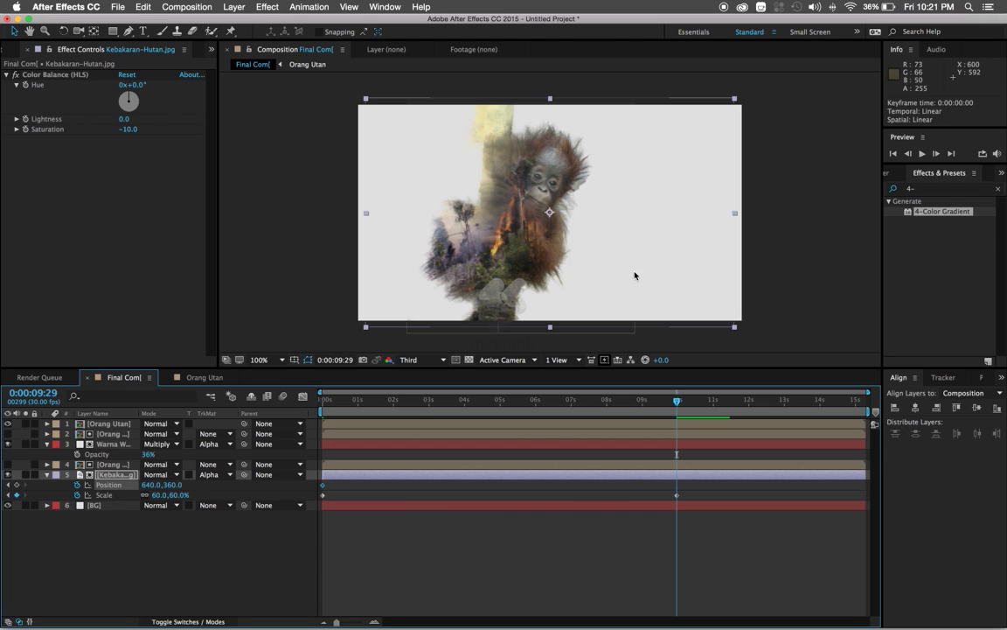
left_click_drag(636, 273, 634, 276)
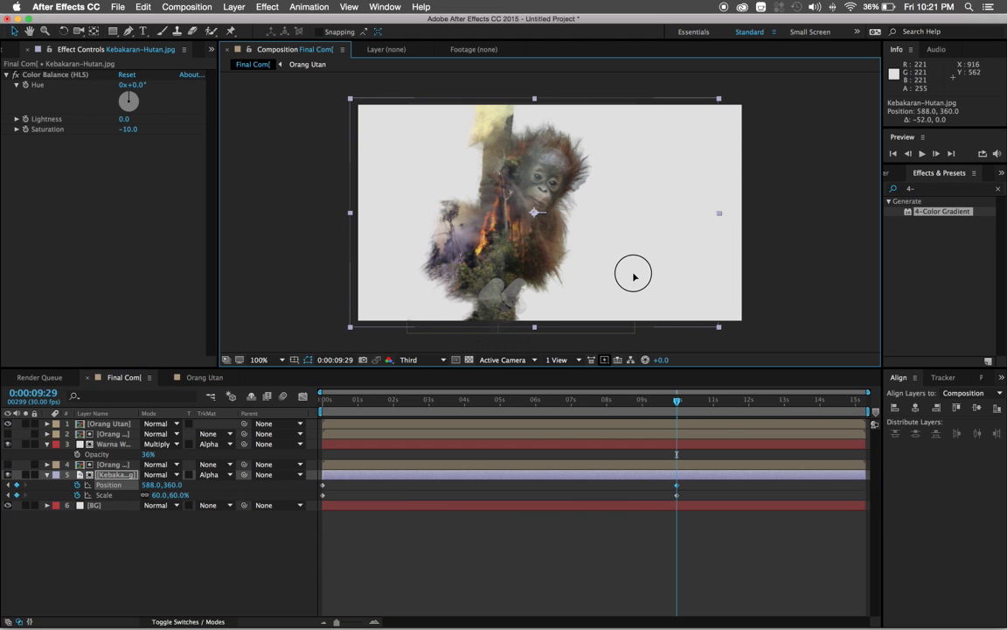
Step: Preview the forest animation from near the start and return to frame 0
left_click(652, 562)
left_click_drag(677, 401, 360, 426)
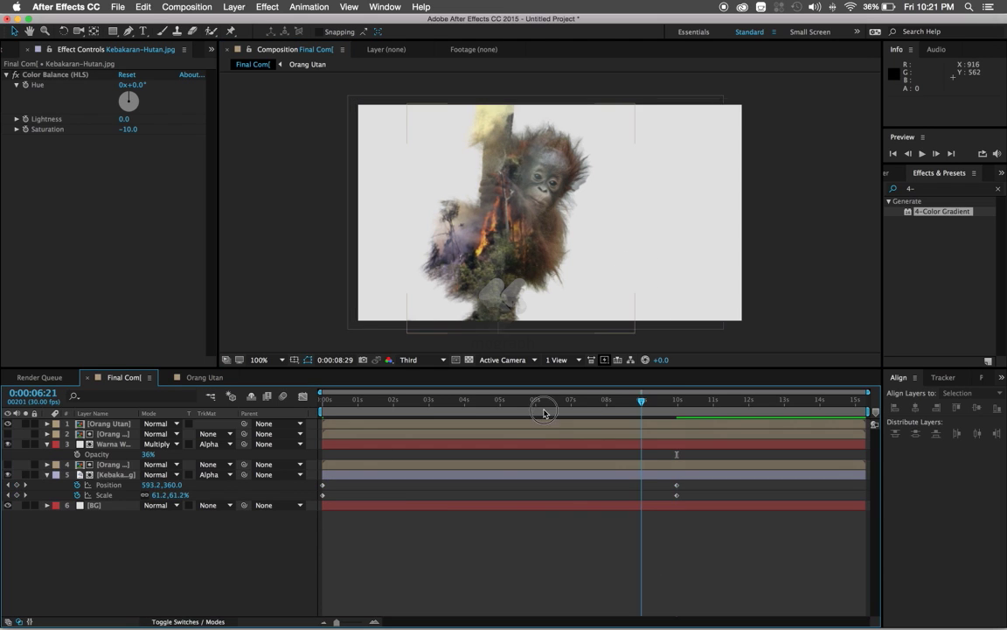
key("space")
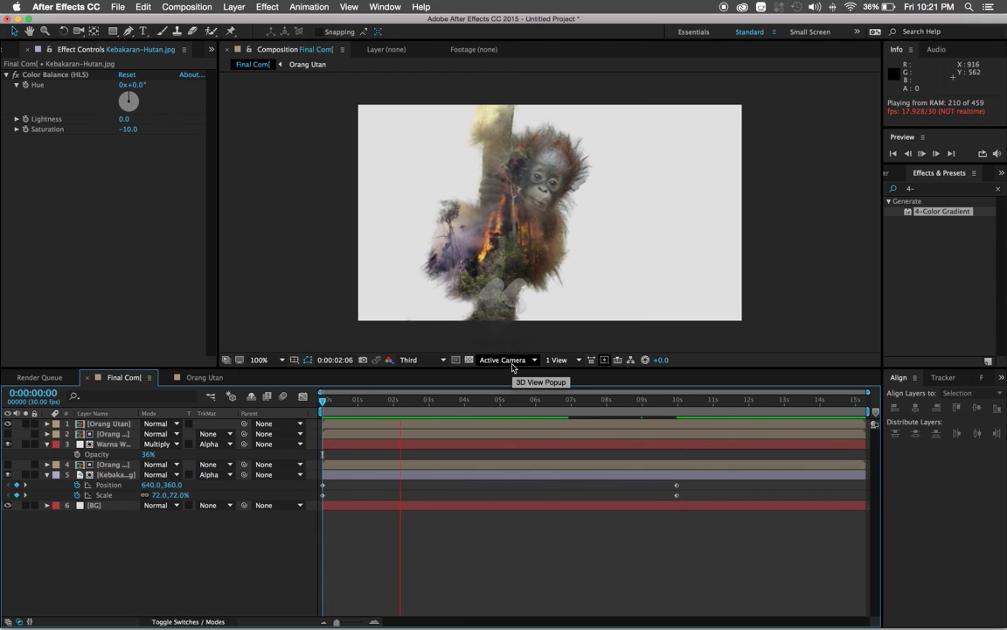
key("space")
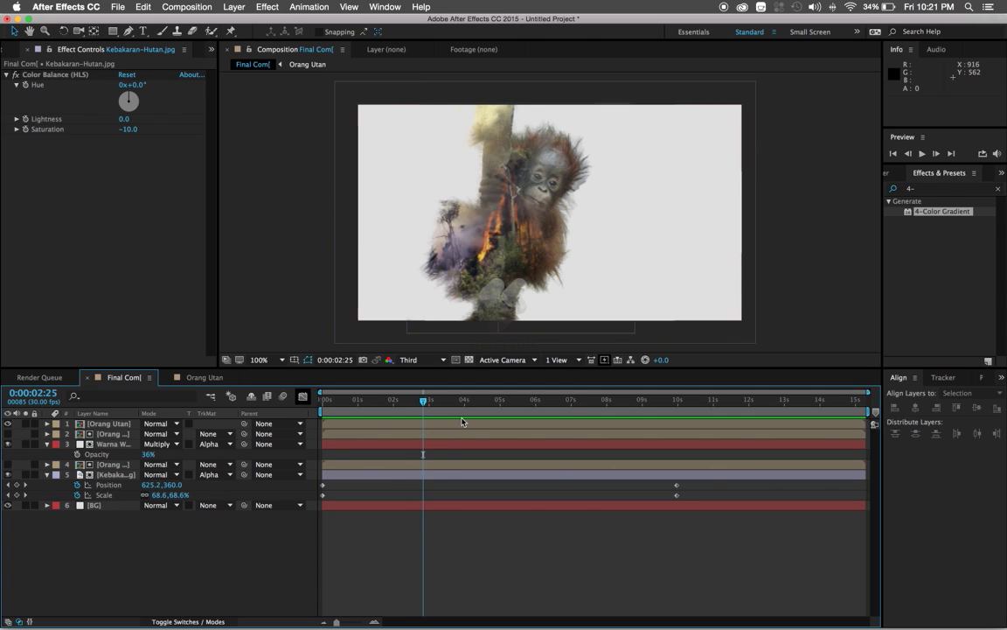
key("Home")
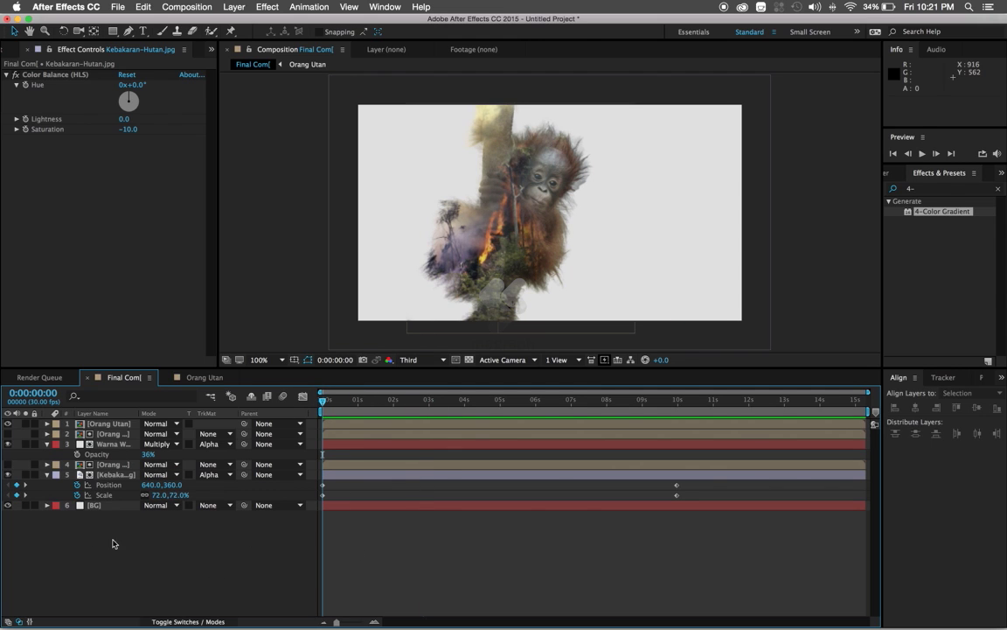
Step: Add a Null Object and parent the three orangutan layers to it
right_click(81, 525)
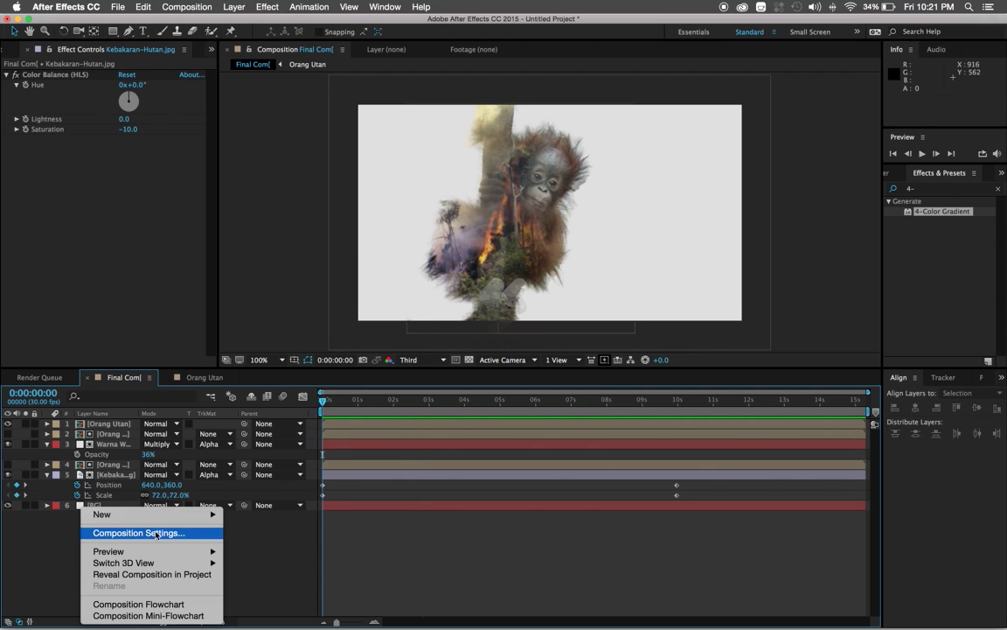
mouse_move(140, 514)
left_click(253, 573)
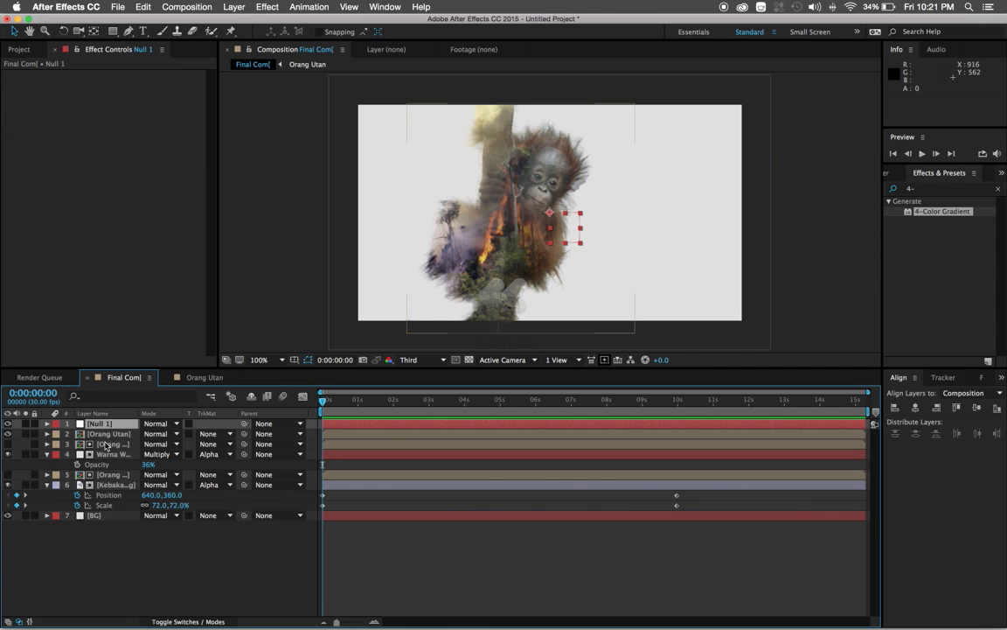
left_click(119, 435)
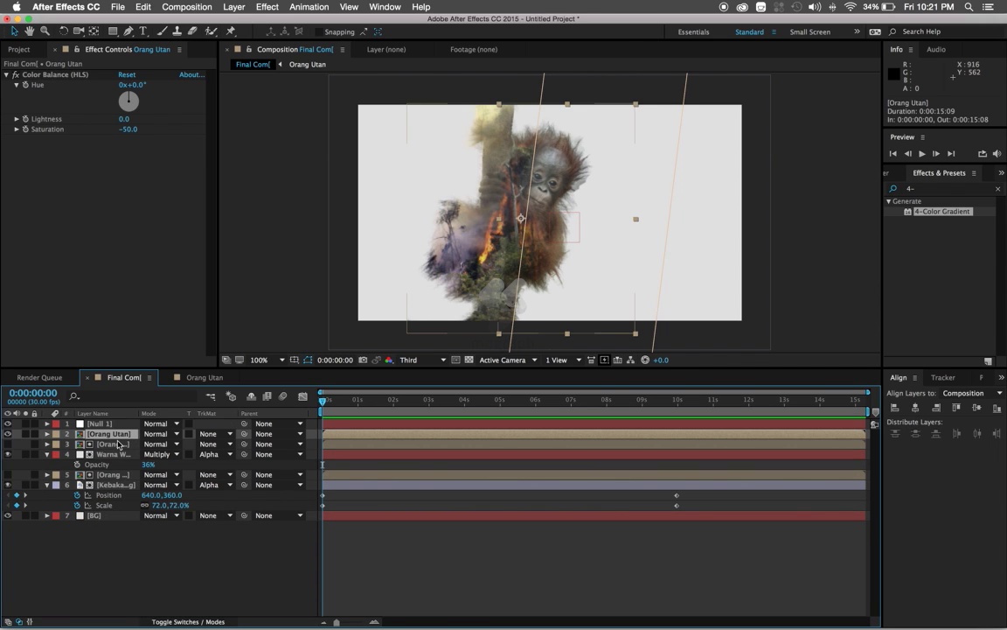
left_click(113, 445, "super")
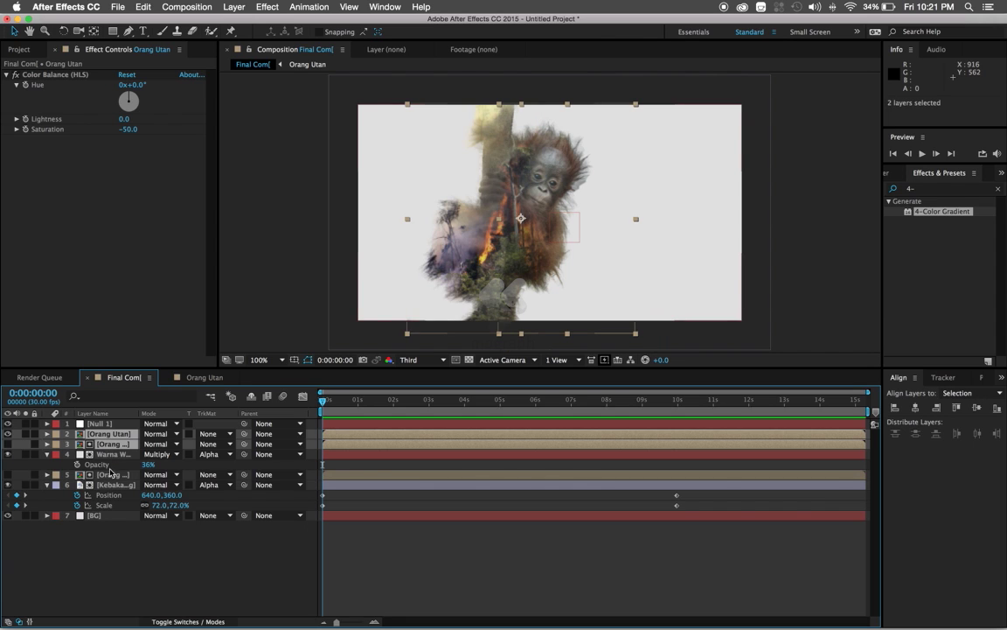
left_click(114, 474, "super")
left_click_drag(244, 434, 109, 425)
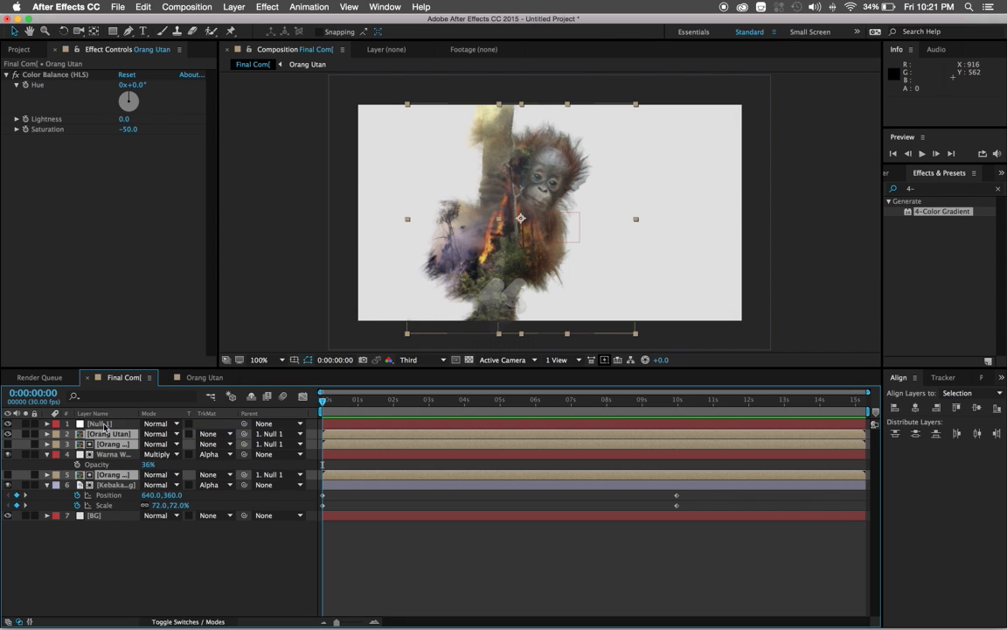
Step: Rename the null layer to Orangutan_Control
left_click(108, 425)
key("Return")
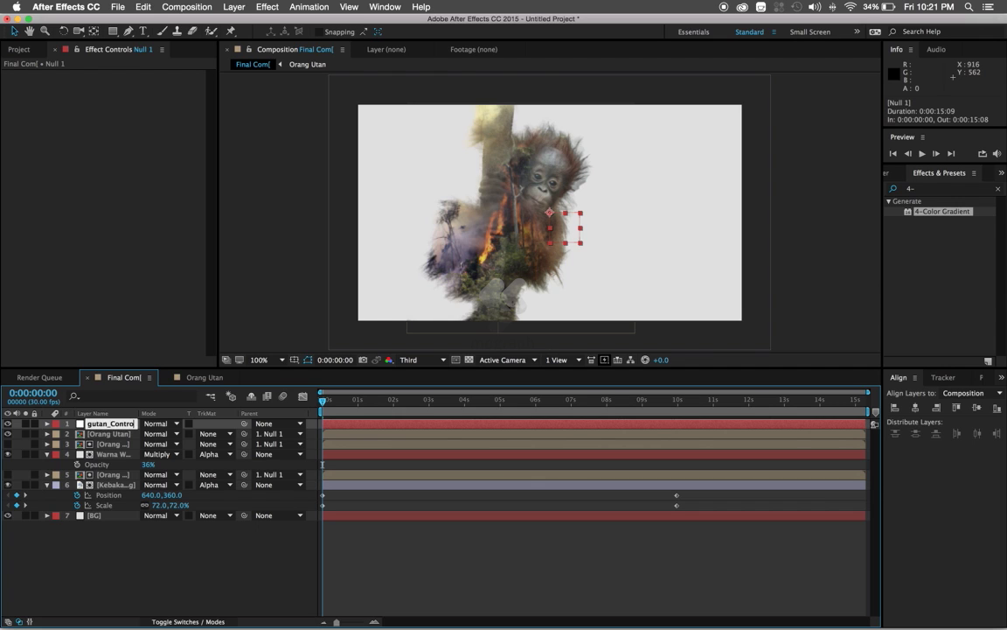
type("l")
key("Return")
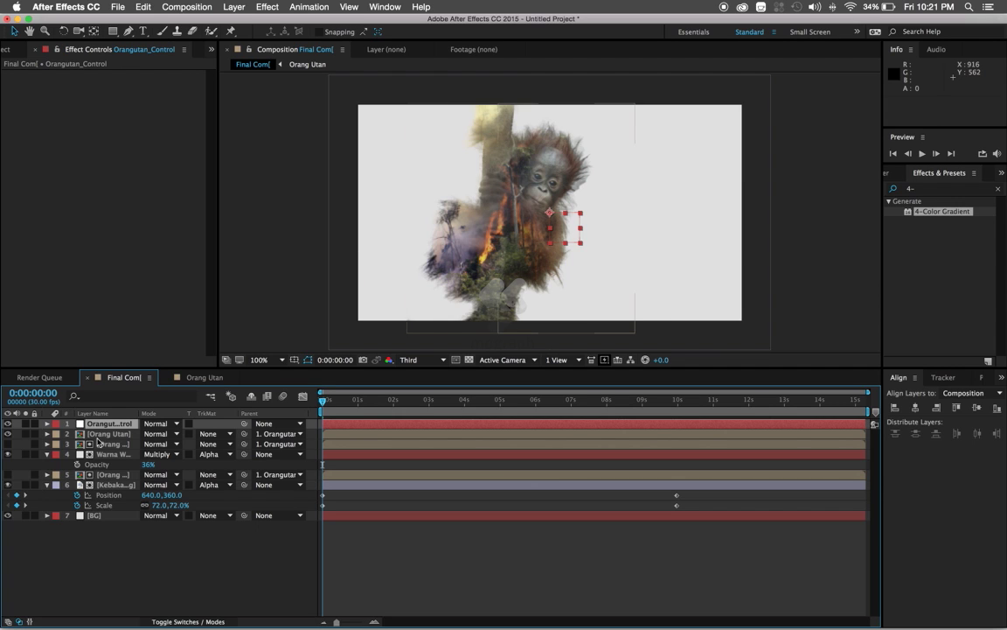
Step: Set starting scale and position keyframes on Orangutan_Control at 0s
key("s")
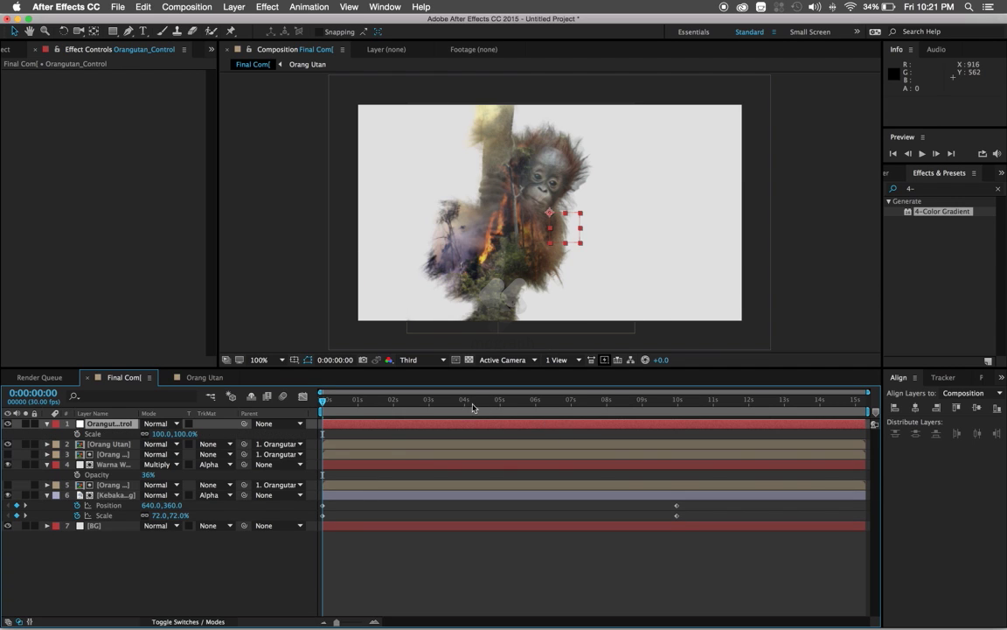
key("shift+p")
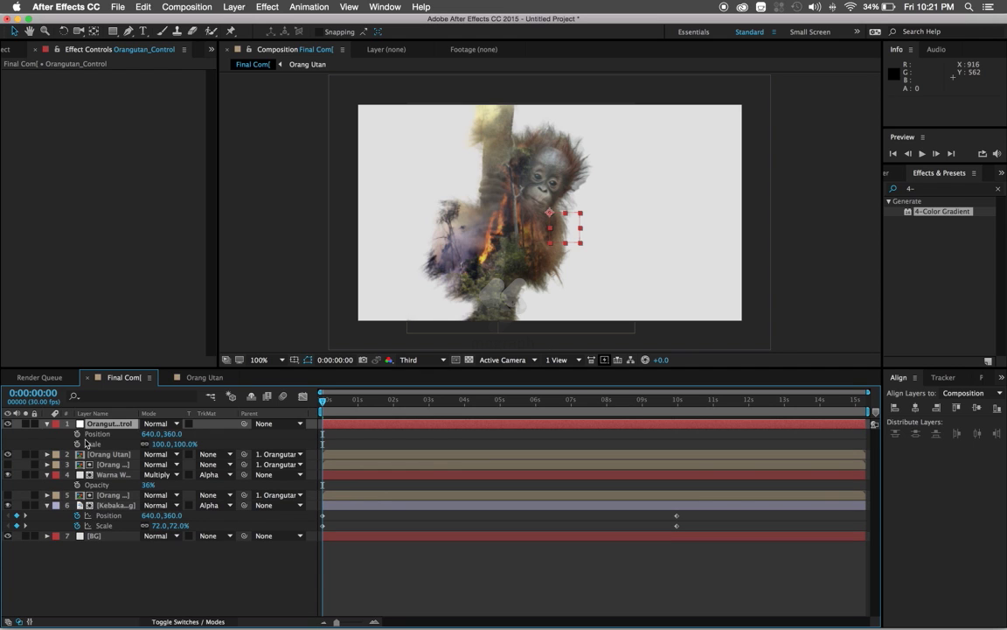
left_click(77, 434)
left_click(77, 444)
Step: Near 10 seconds, scale Orangutan_Control to 117% and move it to 602,360, then rewind
left_click_drag(354, 400, 677, 414)
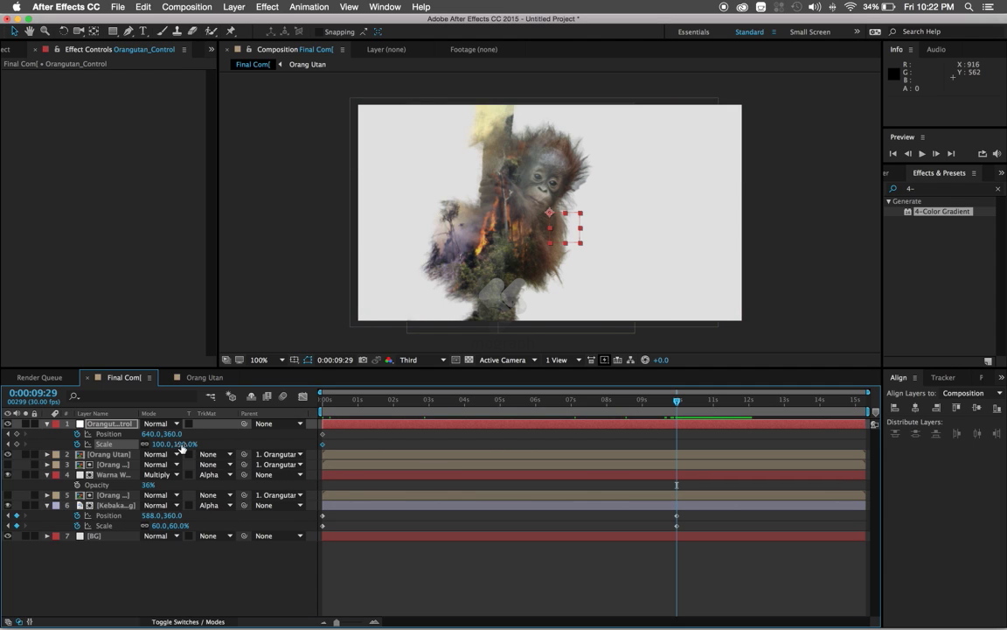
left_click(182, 446)
left_click_drag(184, 447, 190, 446)
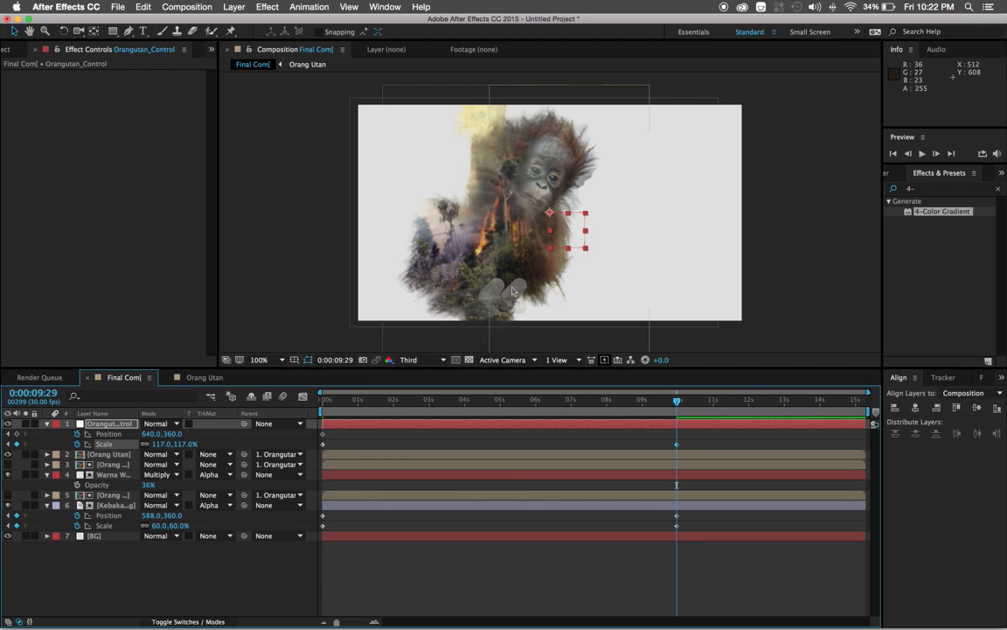
left_click_drag(584, 252, 561, 236)
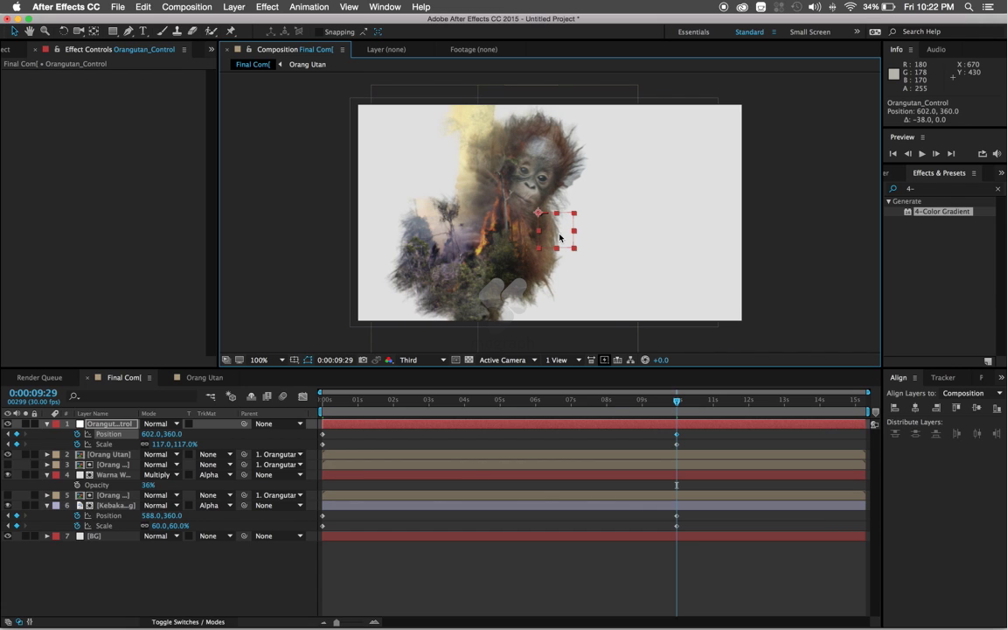
left_click(609, 537)
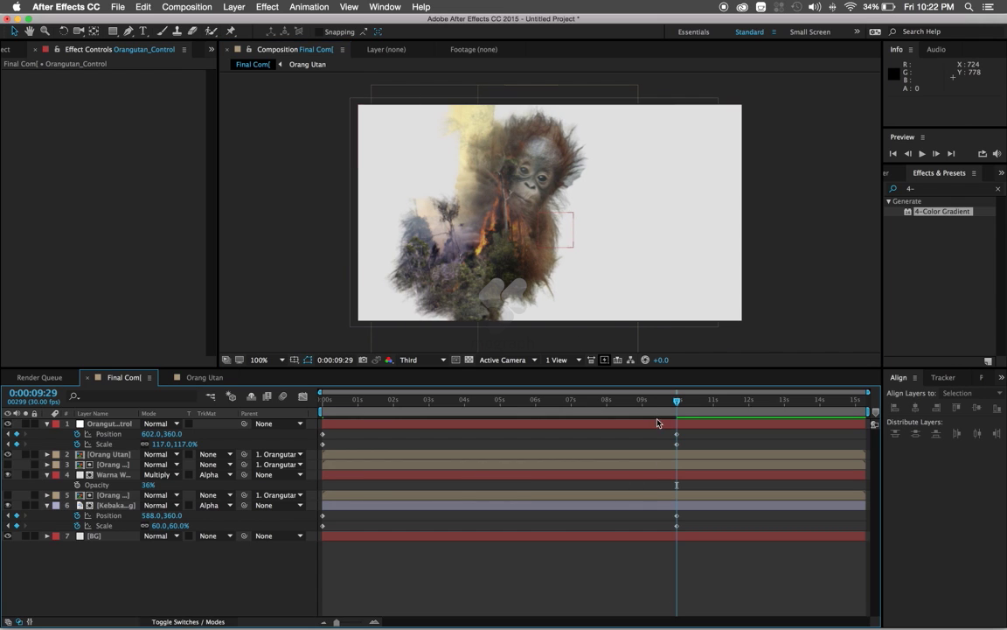
left_click_drag(594, 403, 322, 403)
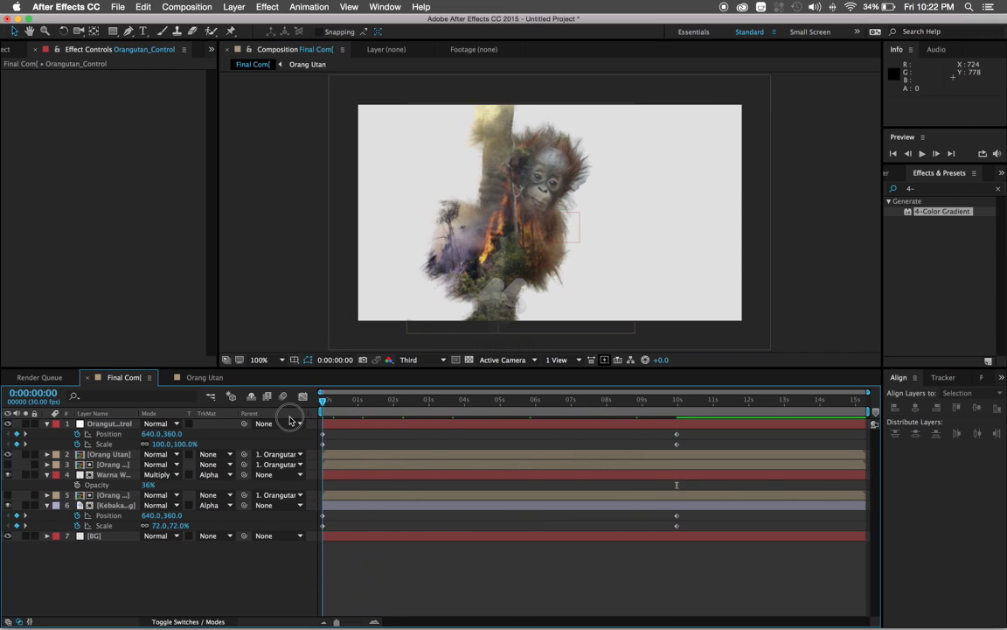
Step: Move the end keyframes to 0:00:08:00 and apply Easy Ease In
key("space")
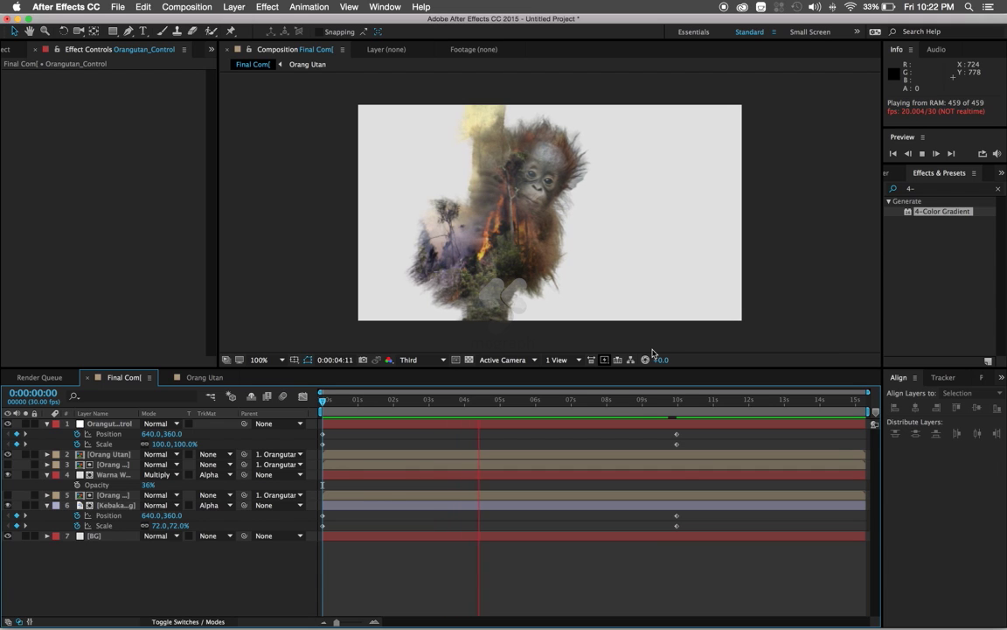
left_click(687, 400)
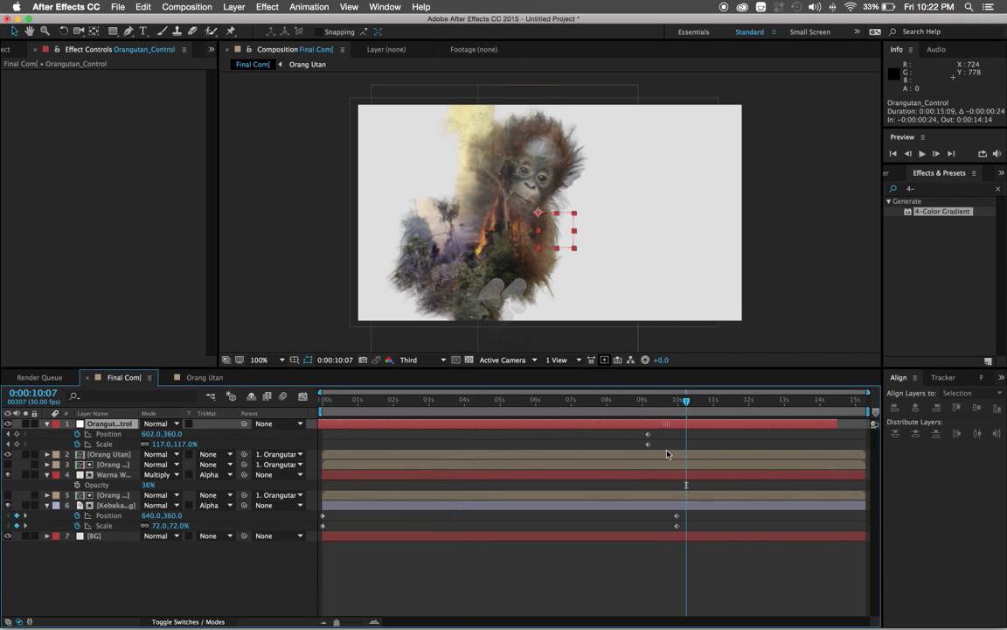
mouse_move(707, 432)
left_mouse_down()
mouse_move(658, 503)
mouse_move(657, 533)
mouse_move(607, 528)
left_mouse_up()
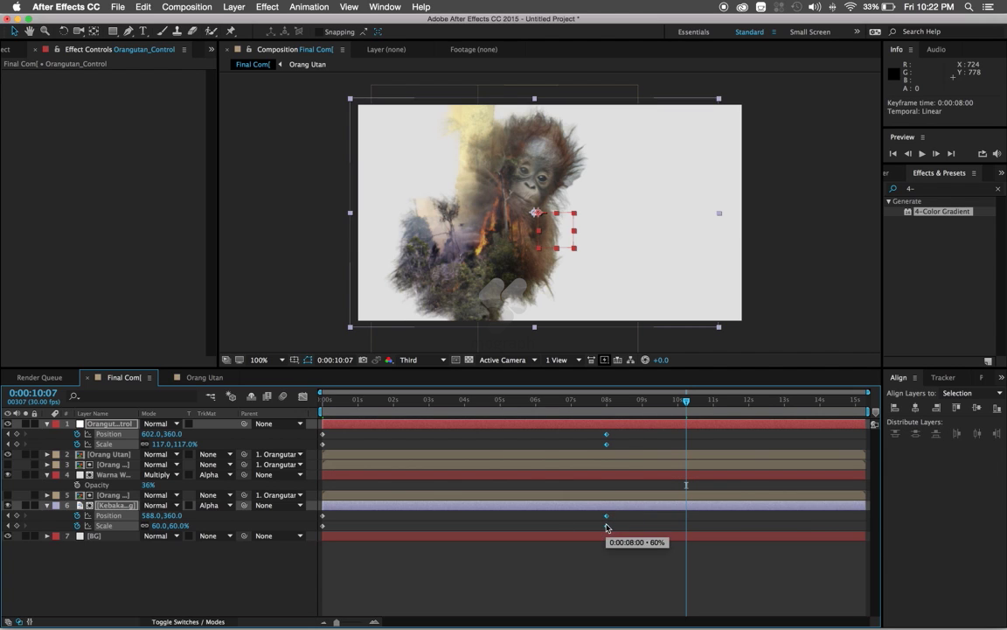
right_click(606, 525)
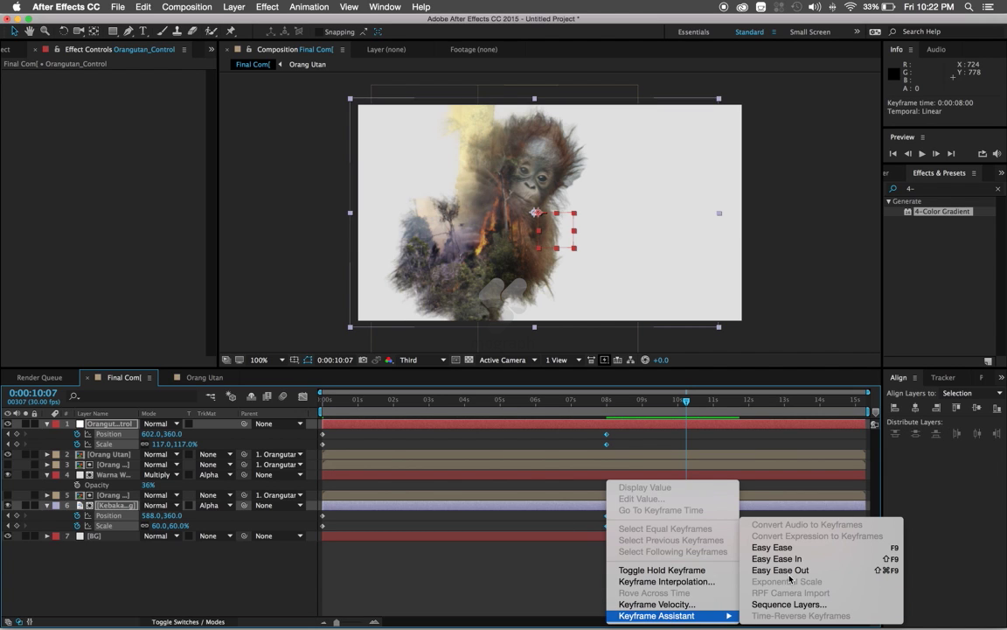
left_click(797, 562)
left_click(798, 562)
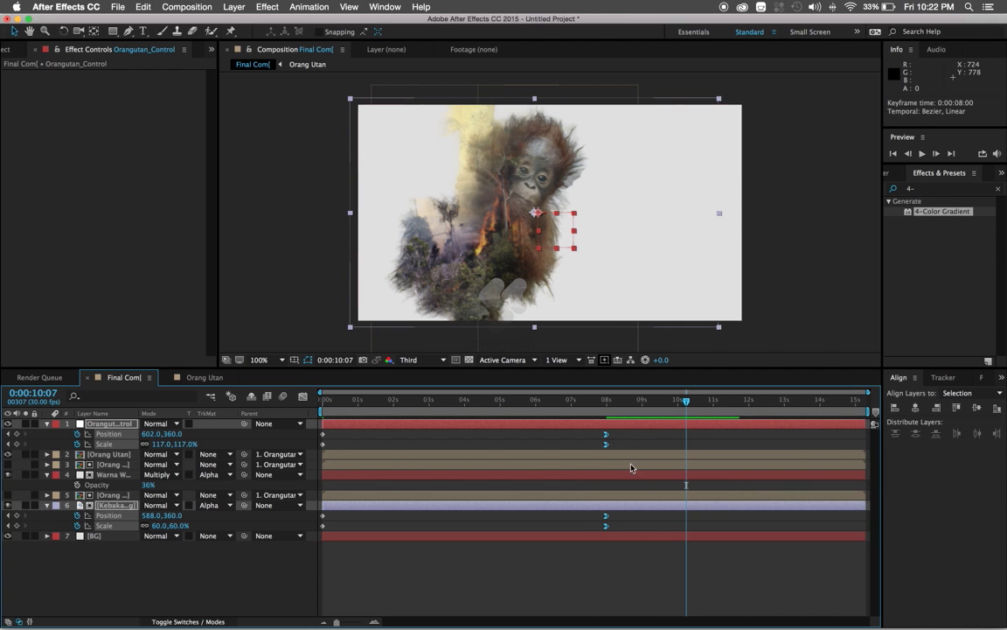
Step: End the work area at 0:00:10:07 and play back the animation
left_click_drag(341, 427, 308, 540)
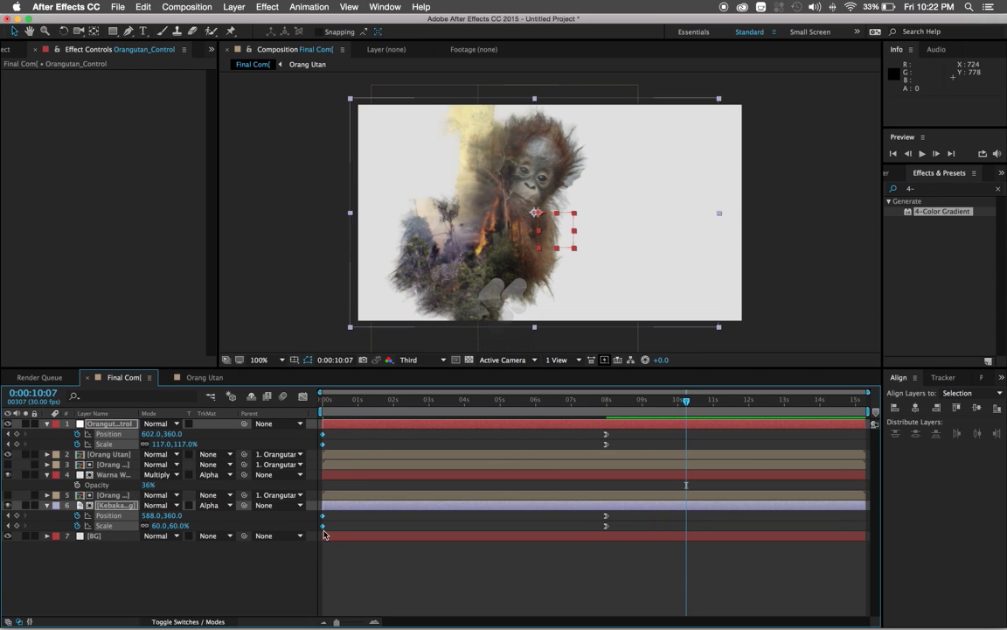
left_click(357, 434)
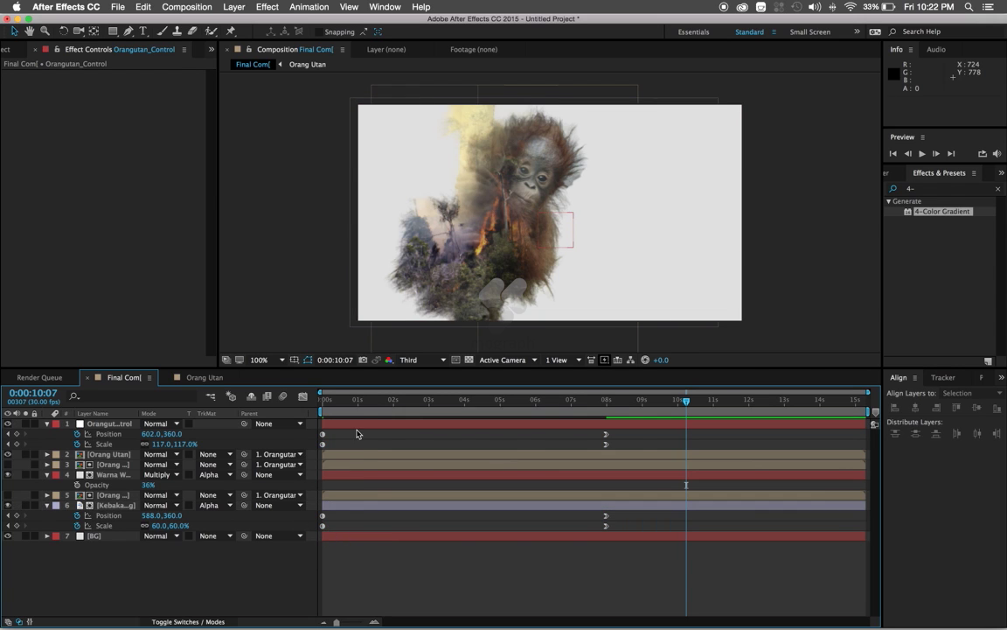
key("n")
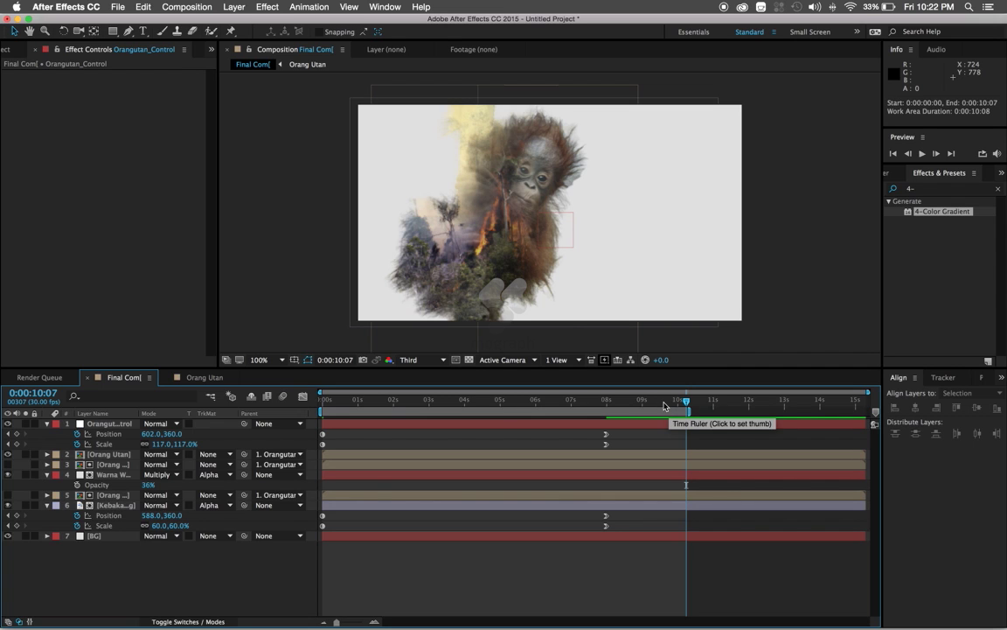
left_click(923, 153)
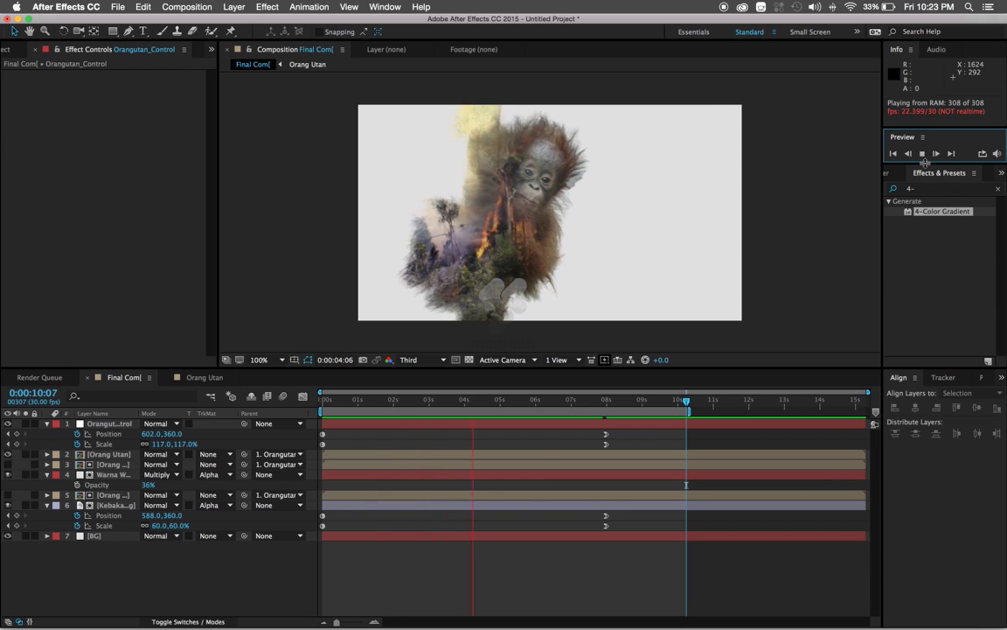
mouse_move(461, 408)
left_mouse_down()
mouse_move(496, 413)
mouse_move(324, 407)
left_mouse_up()
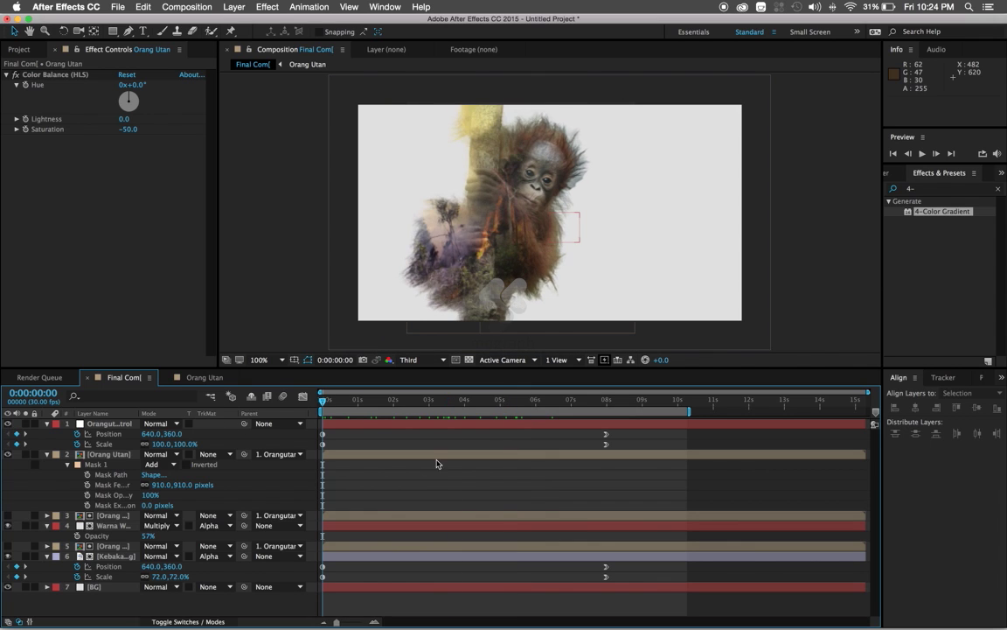
Step: Add a 'Double Exposure' text layer in Raleway Thin right of the orangutan, above BG
key("super+a")
key("u")
left_click(196, 517)
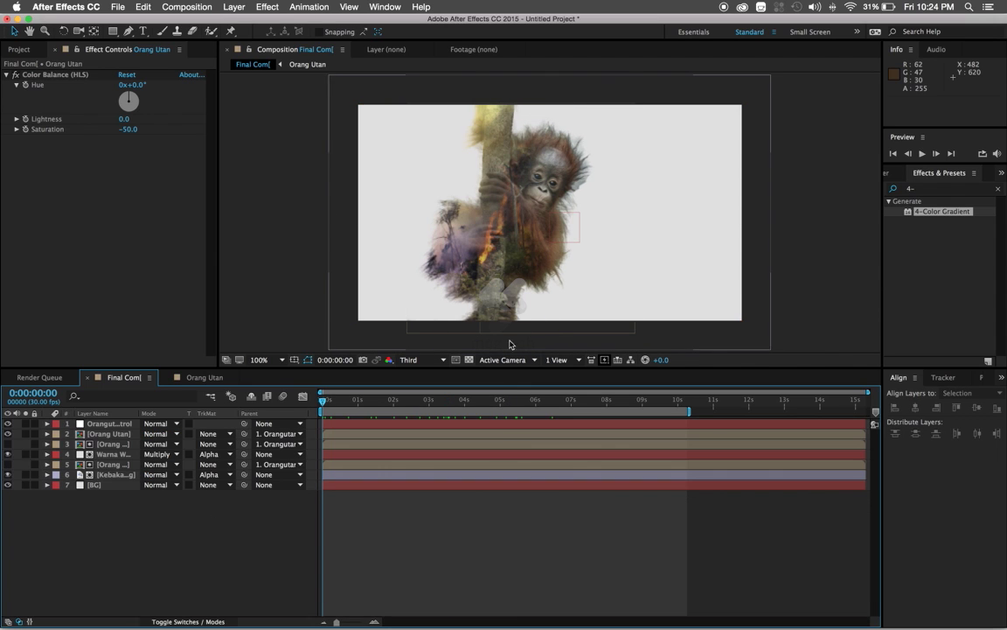
left_click(143, 31)
left_click(621, 224)
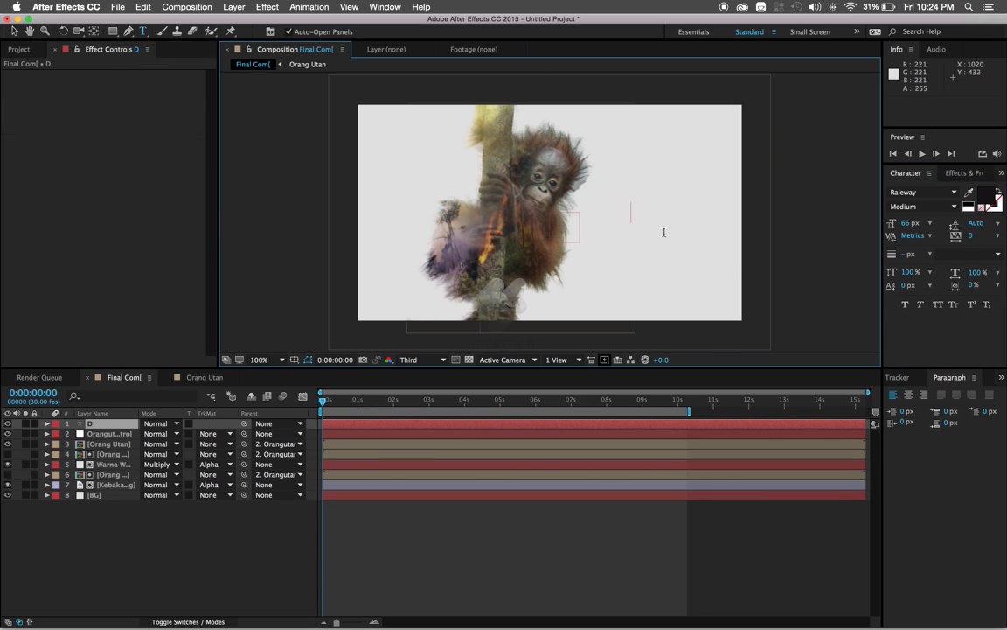
type("Double Exposure")
left_click_drag(673, 212, 634, 212)
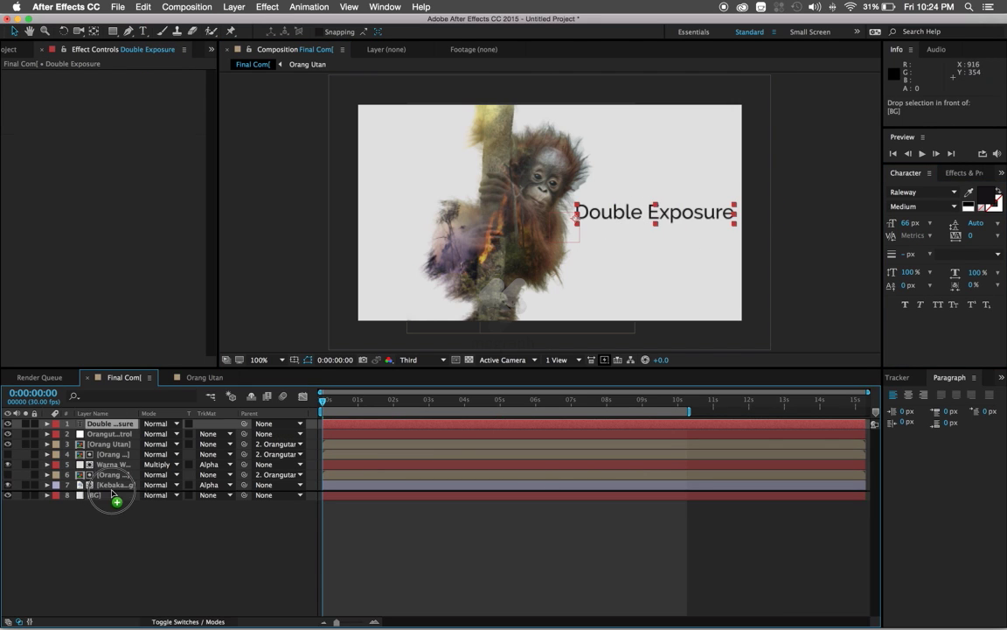
left_click_drag(109, 423, 112, 490)
left_click_drag(631, 212, 611, 213)
left_click(922, 206)
left_click(907, 216)
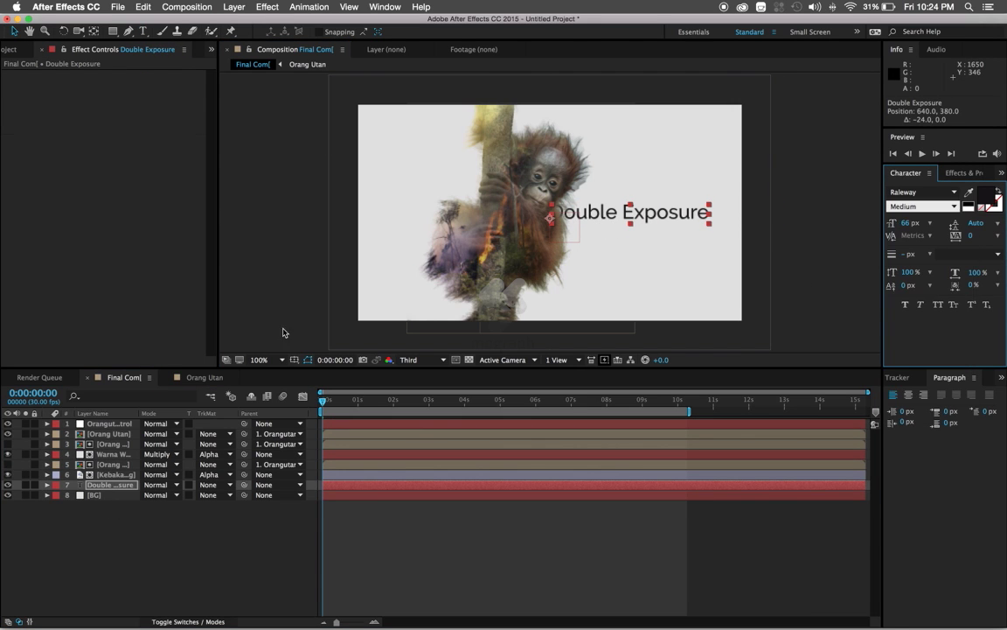
Step: Add a bold 92 px 'ABAL-ABAL' line under the title and select both text layers
left_click(565, 235)
type("ABAL-ABAL")
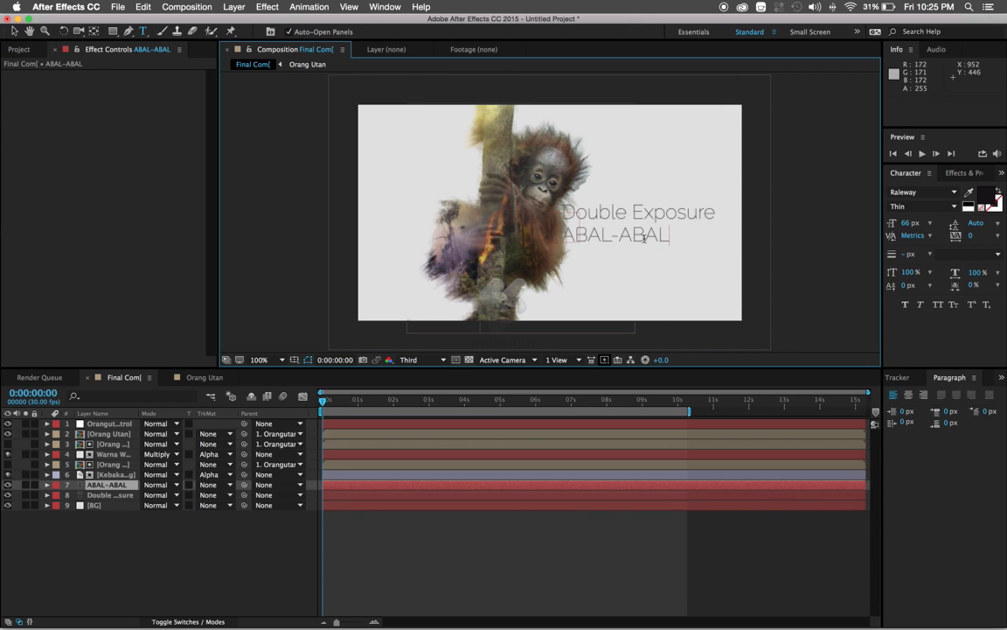
key("super+a")
left_click(927, 206)
left_click(940, 335)
left_click(14, 31)
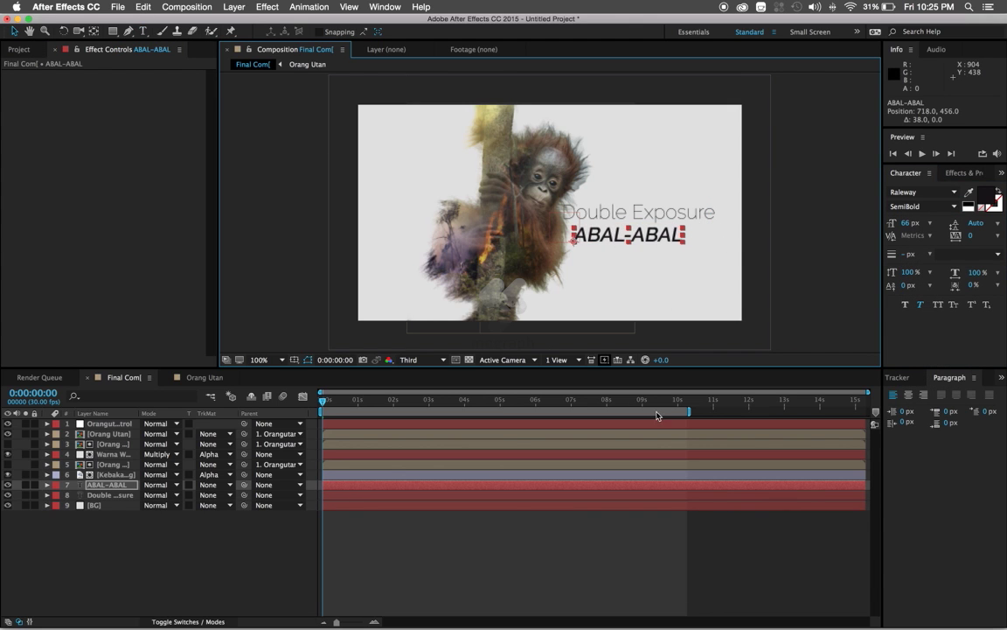
left_click_drag(910, 222, 940, 222)
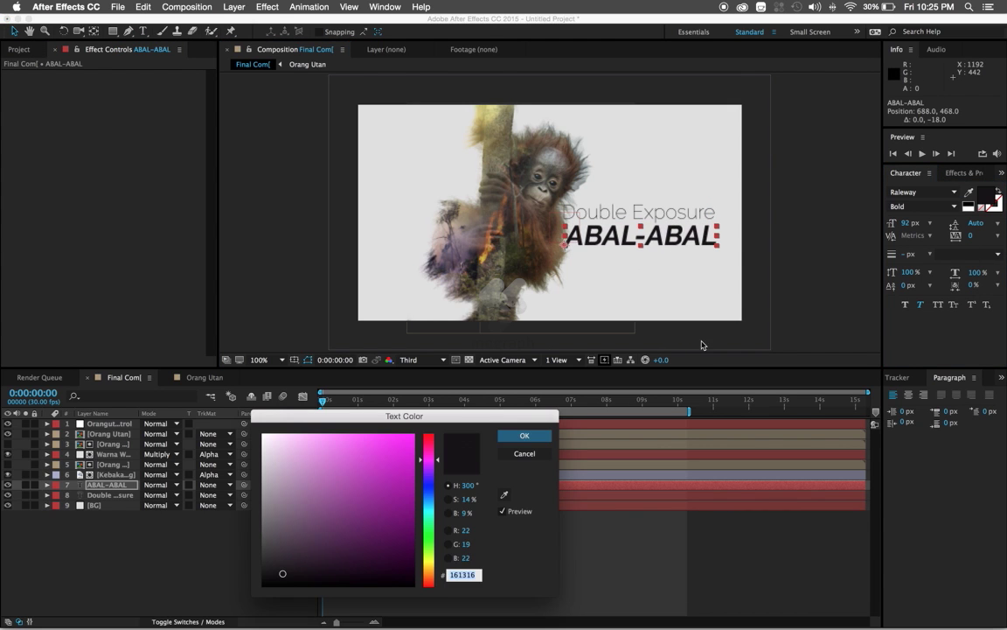
key("space")
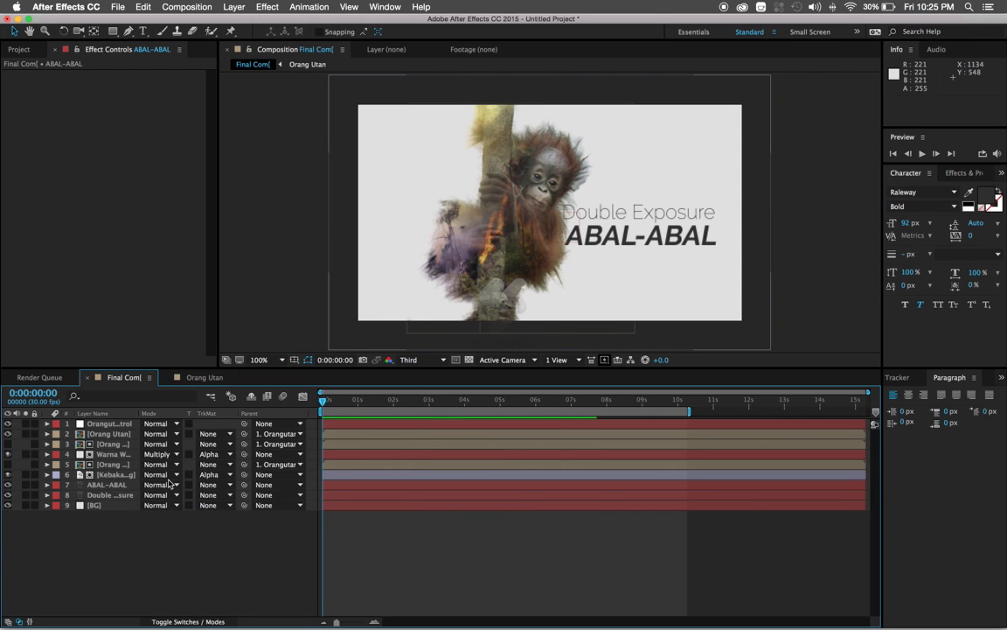
left_click(107, 484)
left_click(104, 495, "shift")
Step: Keyframe both titles' positions to about 8s, sliding ABAL-ABAL left and Double Exposure right
key("p")
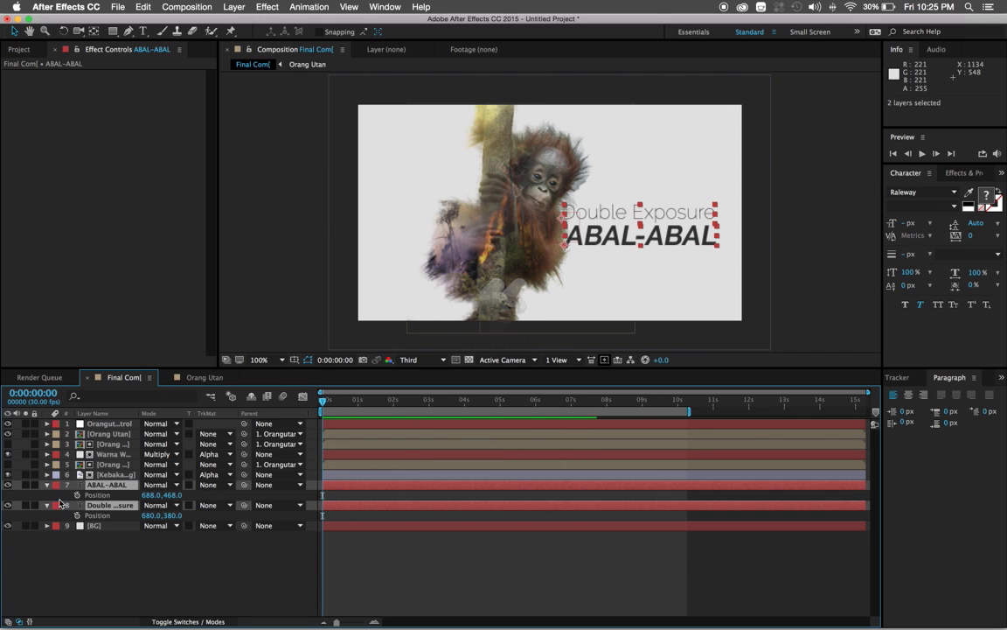
key("alt+shift+p")
left_click_drag(323, 405, 605, 411)
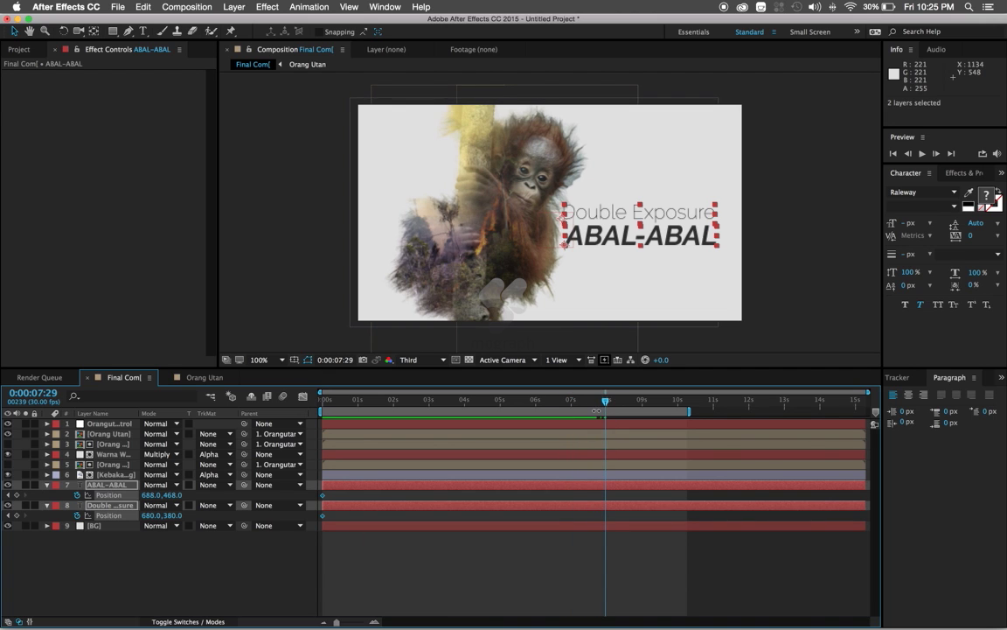
left_click_drag(702, 244, 687, 244)
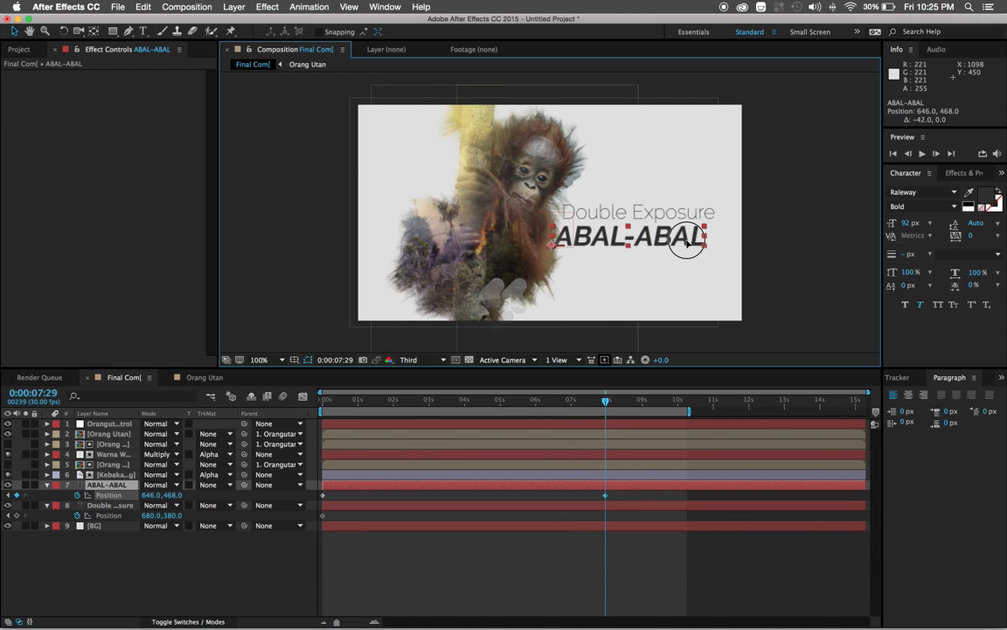
key("ctrl+Down")
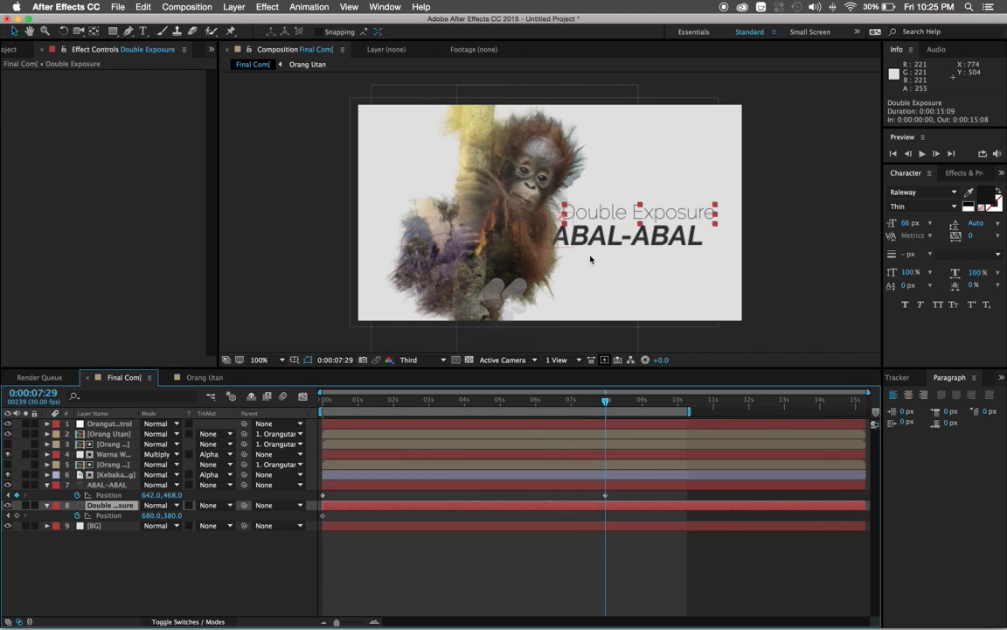
left_click_drag(614, 224, 620, 219)
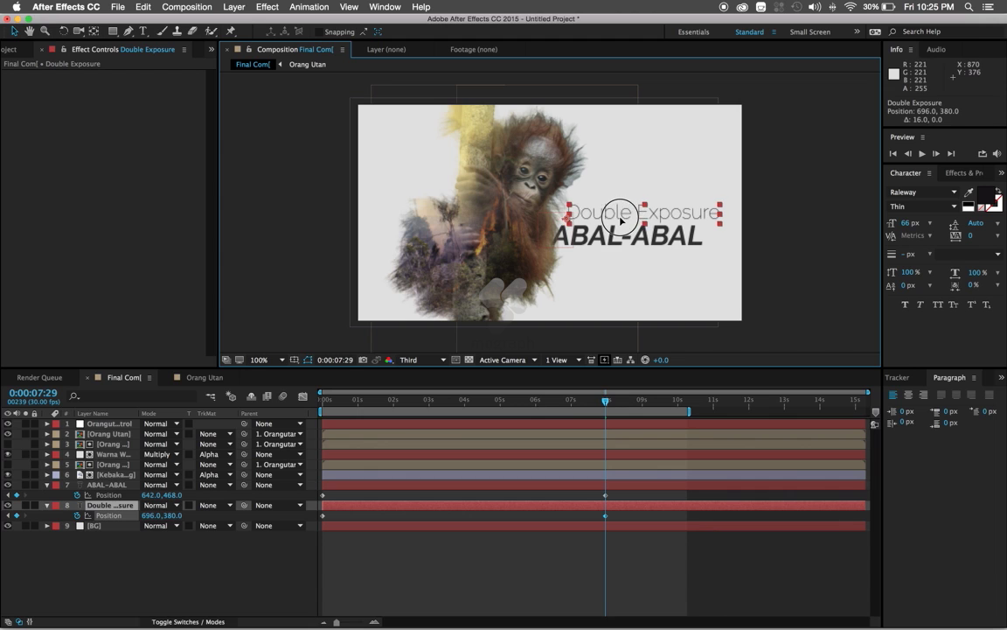
left_click(605, 515)
left_click_drag(541, 403, 614, 404)
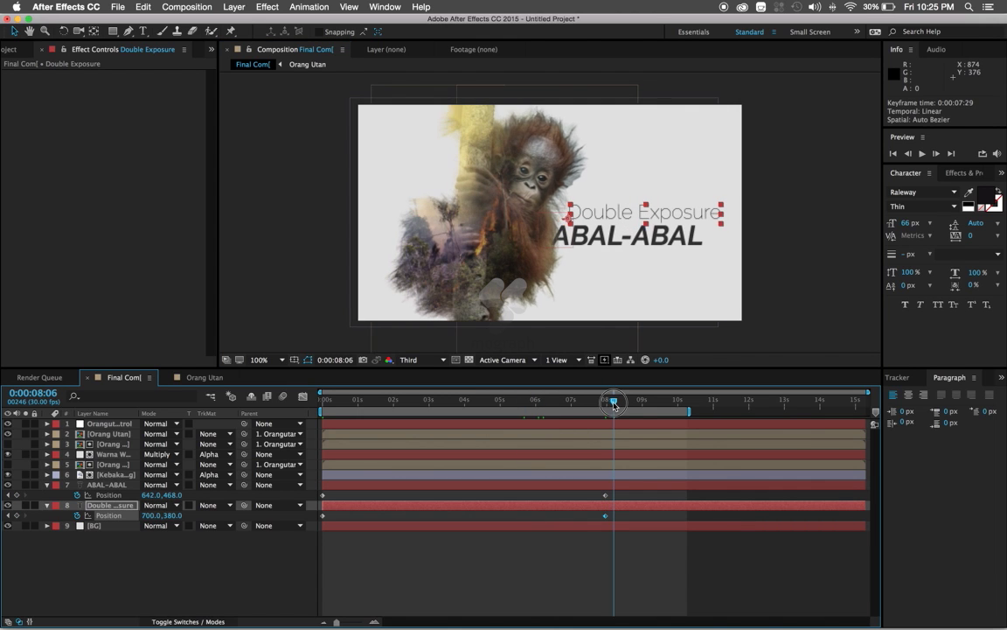
Step: Play back the title animation, return near the start, and switch to Finder
key("Home")
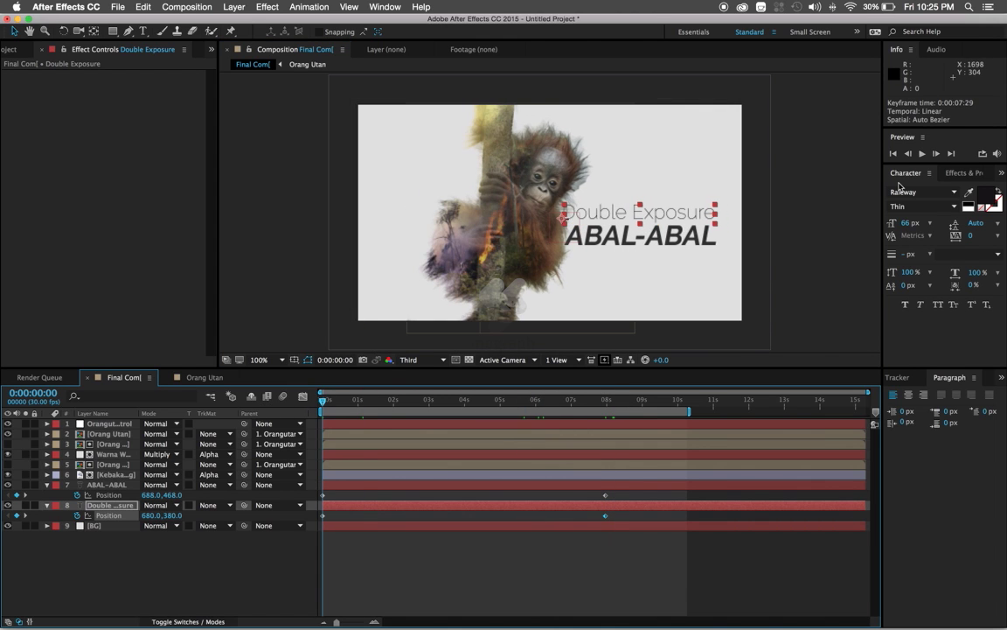
left_click(924, 153)
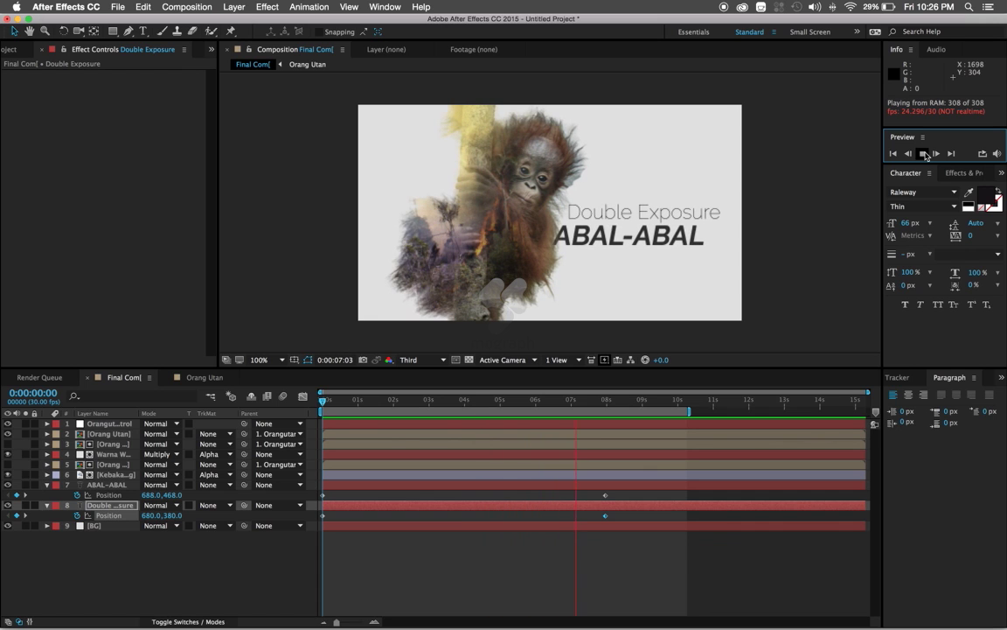
left_click_drag(461, 414, 562, 410)
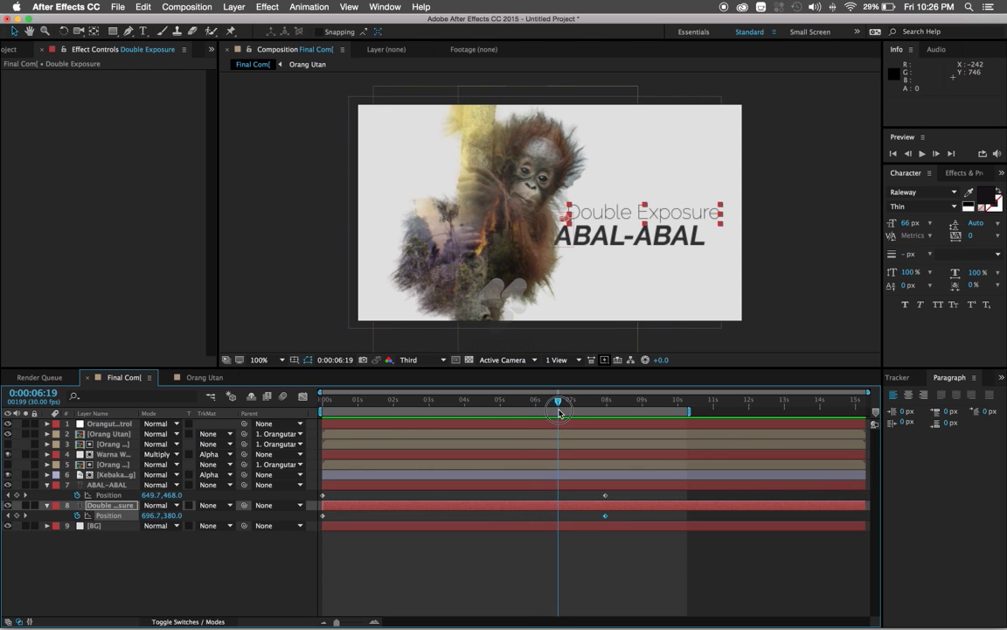
left_click_drag(365, 401, 331, 401)
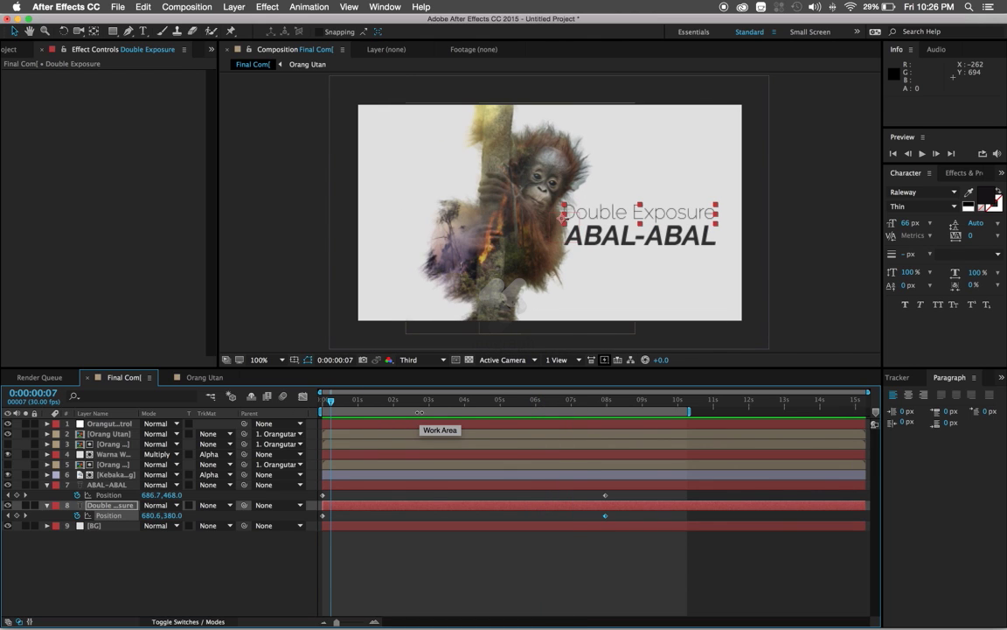
key("super+Tab")
key("super+Tab")
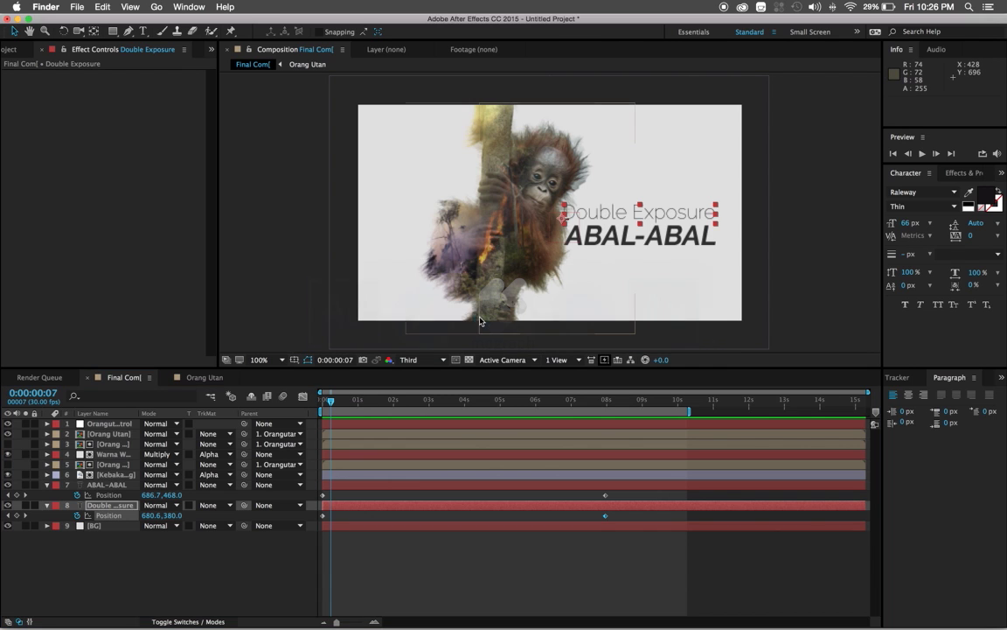
Step: Quick Look the example double-exposure MP4 in the Desktop's Double Exposure folder
mouse_move(358, 626)
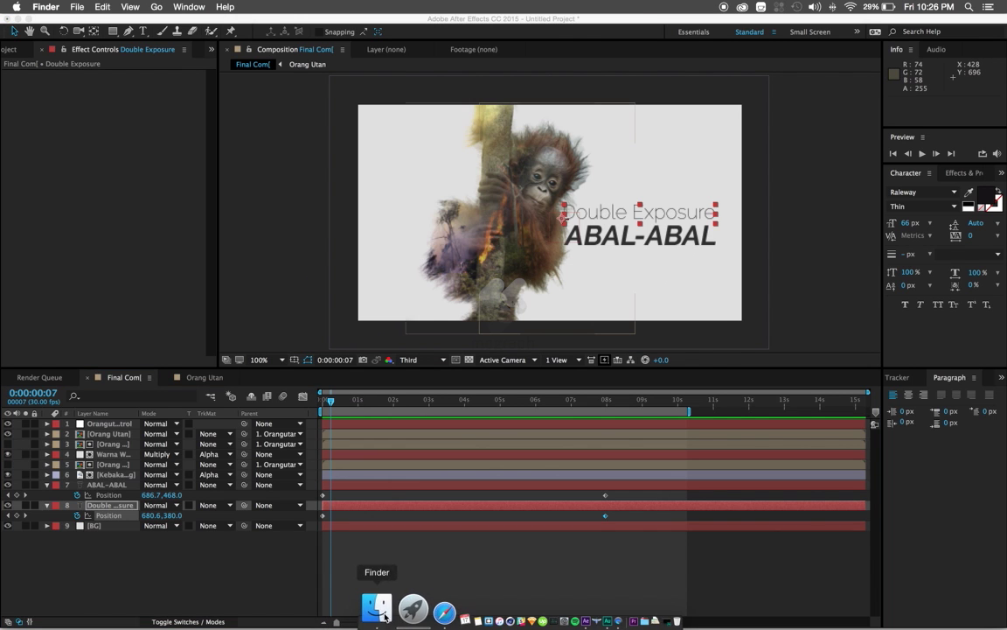
key("super+n")
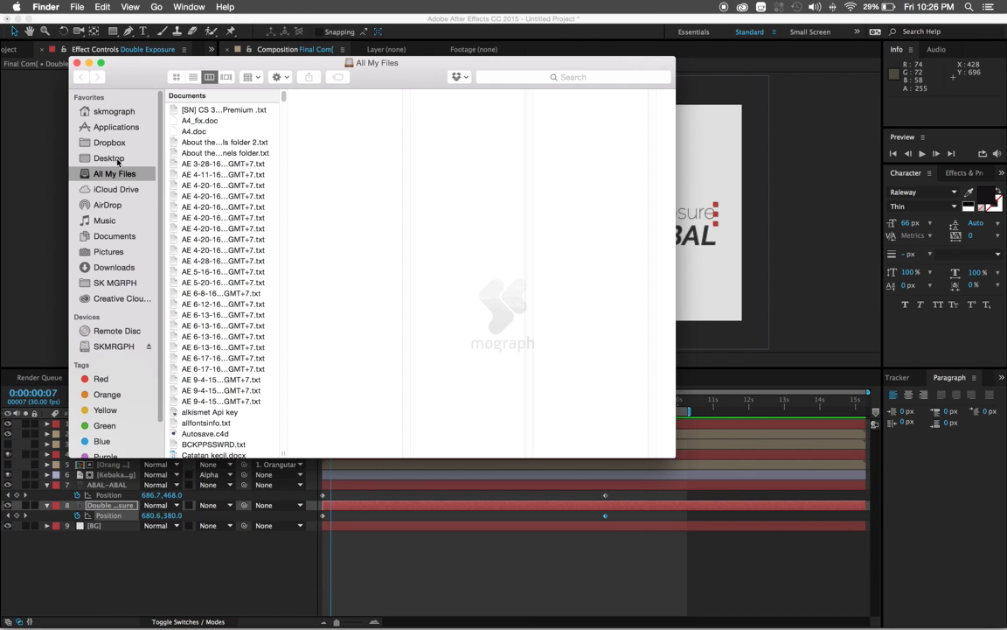
left_click(117, 160)
left_click(227, 106)
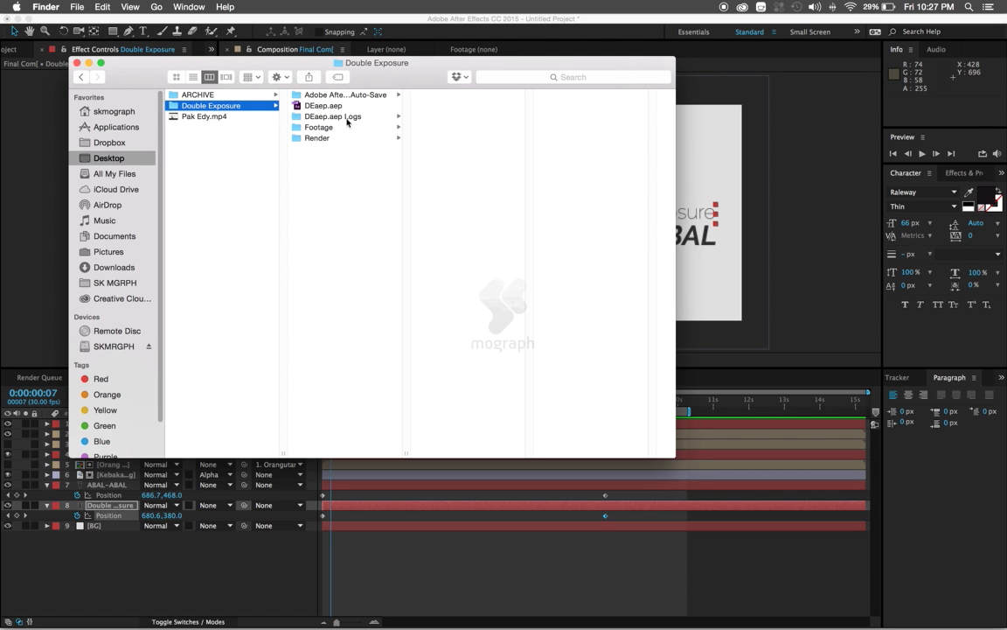
left_click(214, 117)
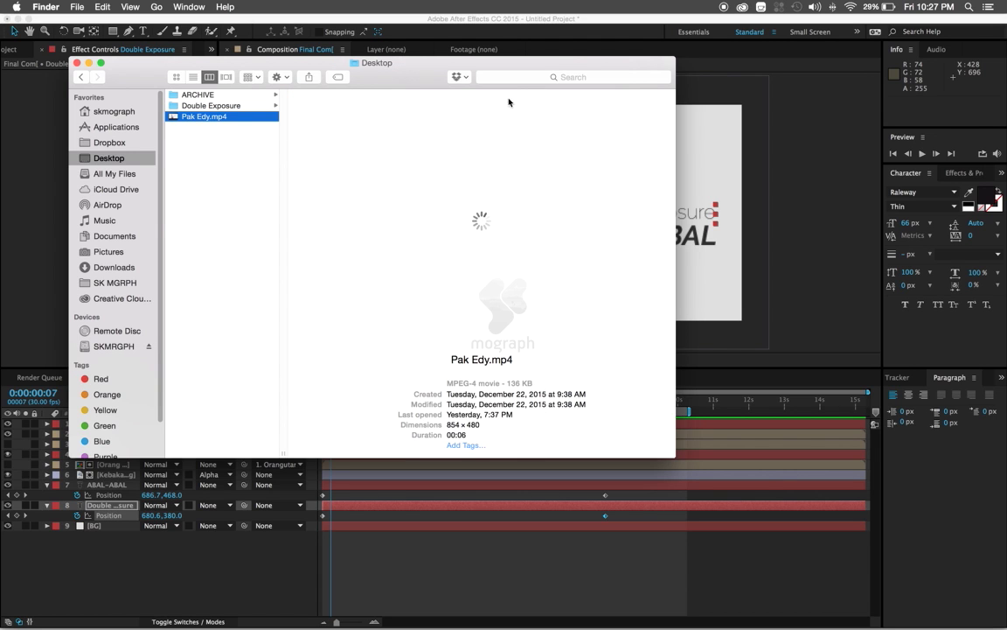
key("space")
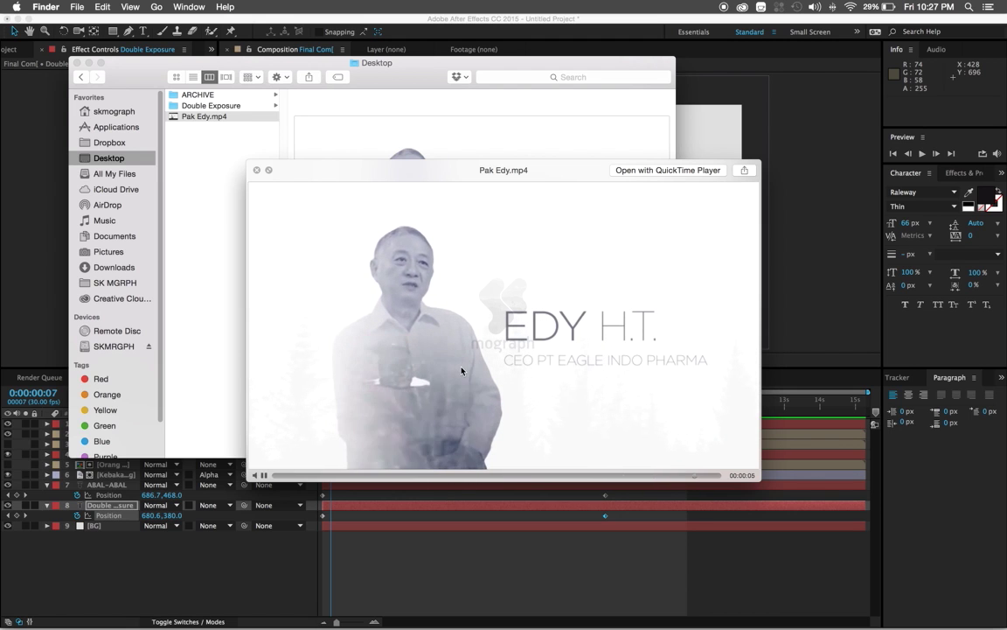
key("space")
Step: Back in After Effects at frame 0, import free-paper-texture-30c.png from the Footage folder
left_click(798, 184)
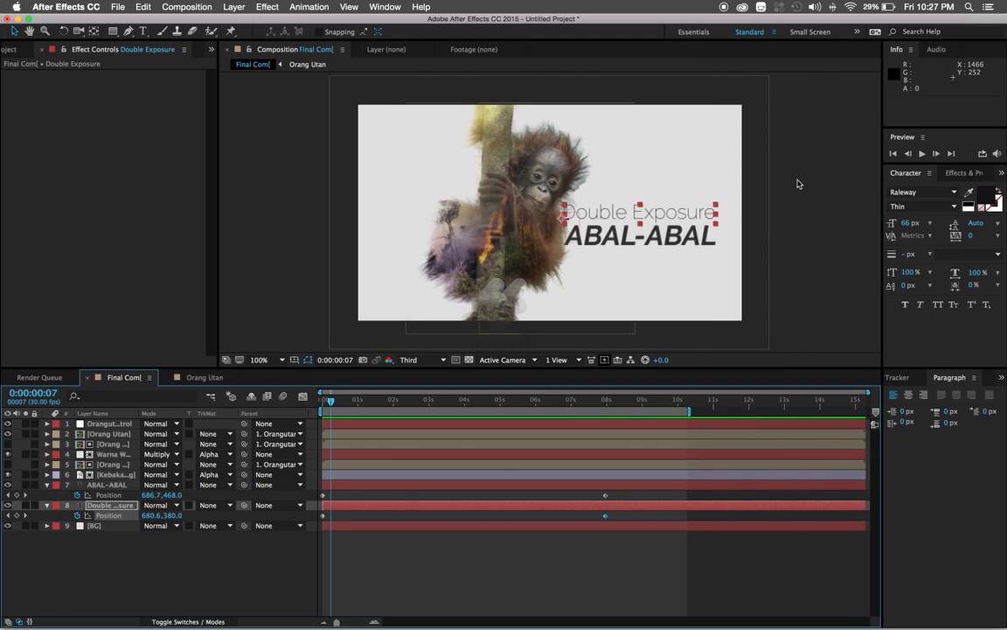
left_click(810, 201)
left_click(379, 550)
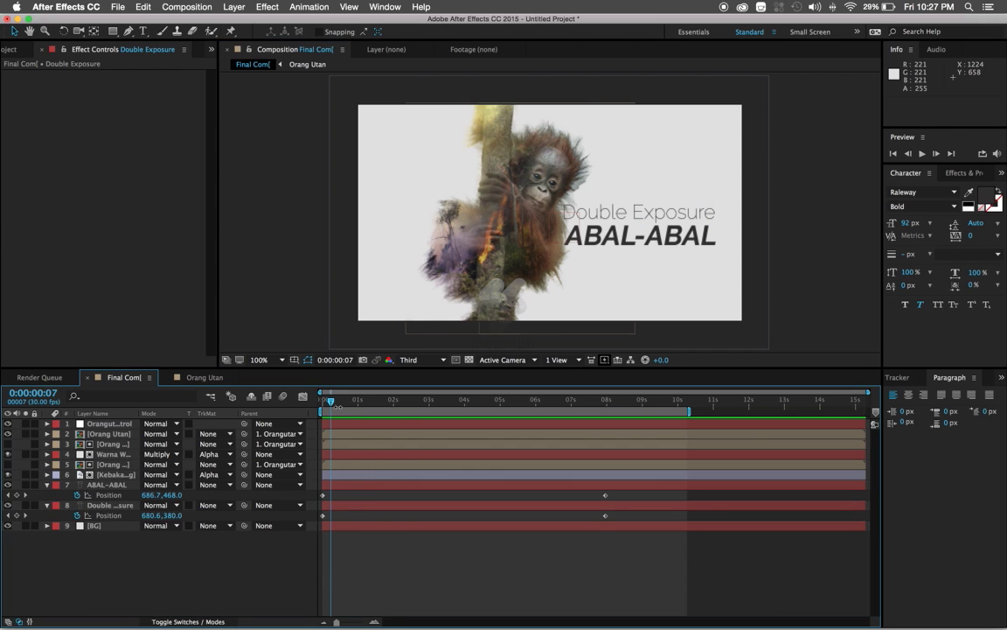
key("Home")
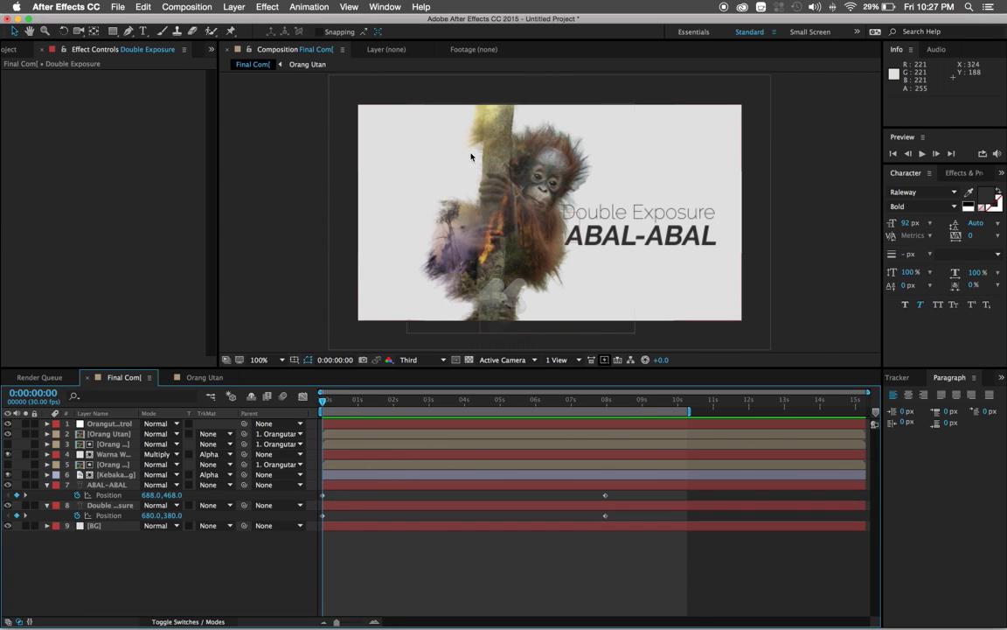
left_click(7, 49)
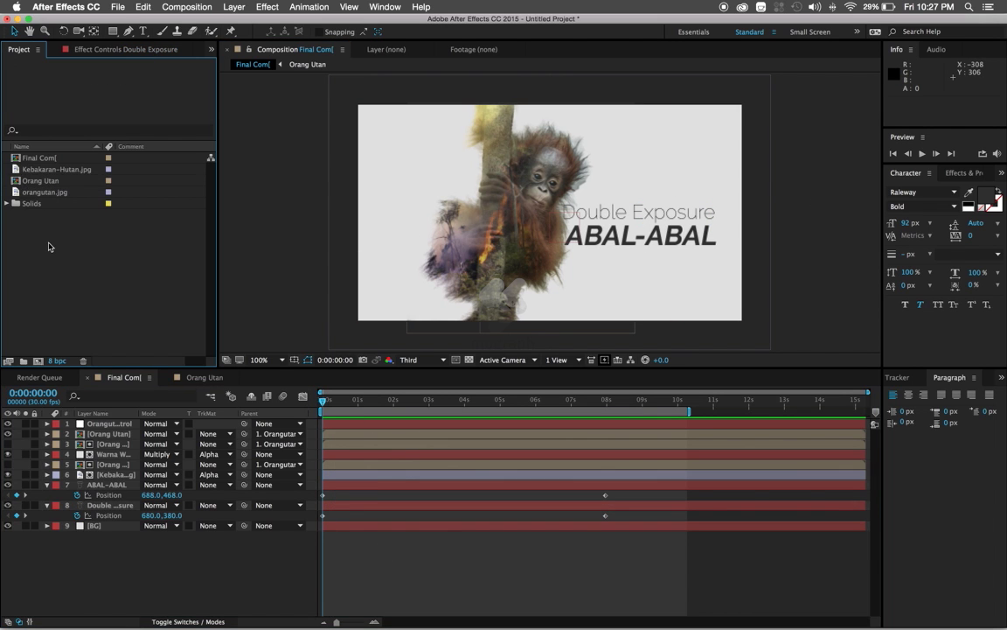
key("super+i")
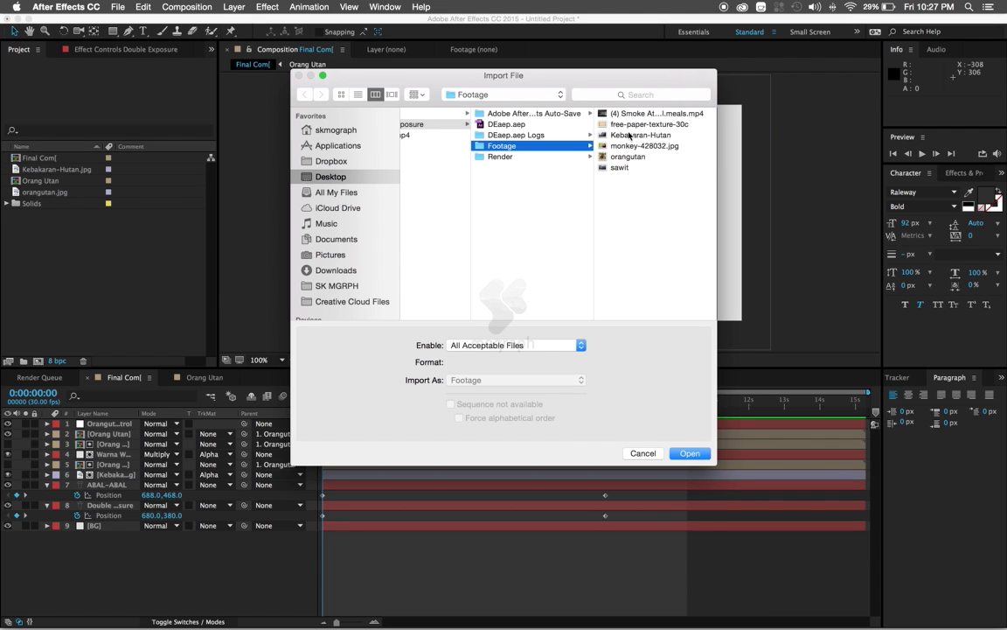
left_click(636, 125)
left_click(690, 453)
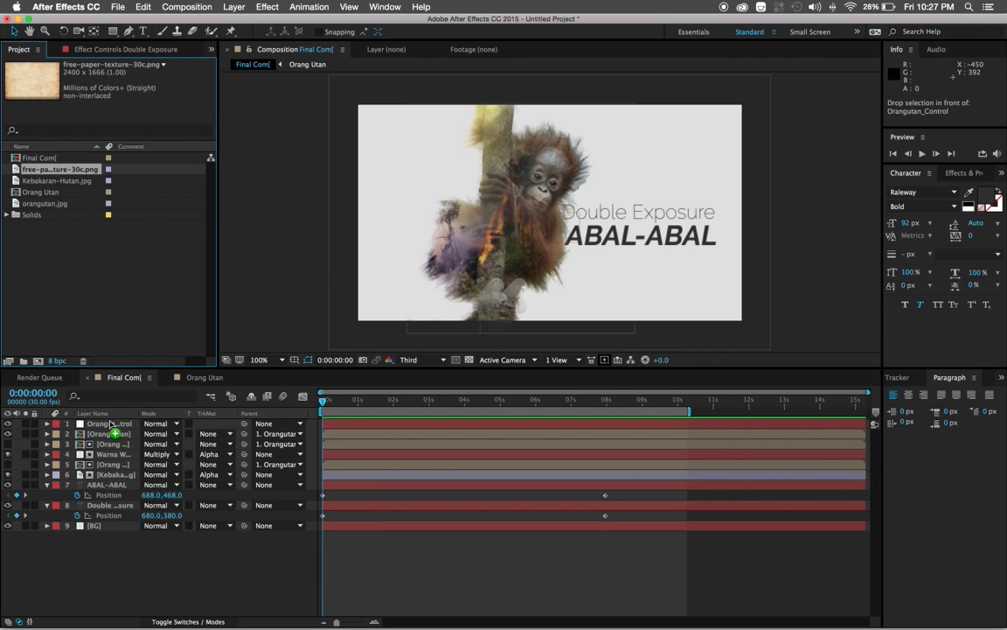
Step: Place the paper texture as the top layer of Final Comp, scaled to 54%
left_click_drag(37, 173, 92, 423)
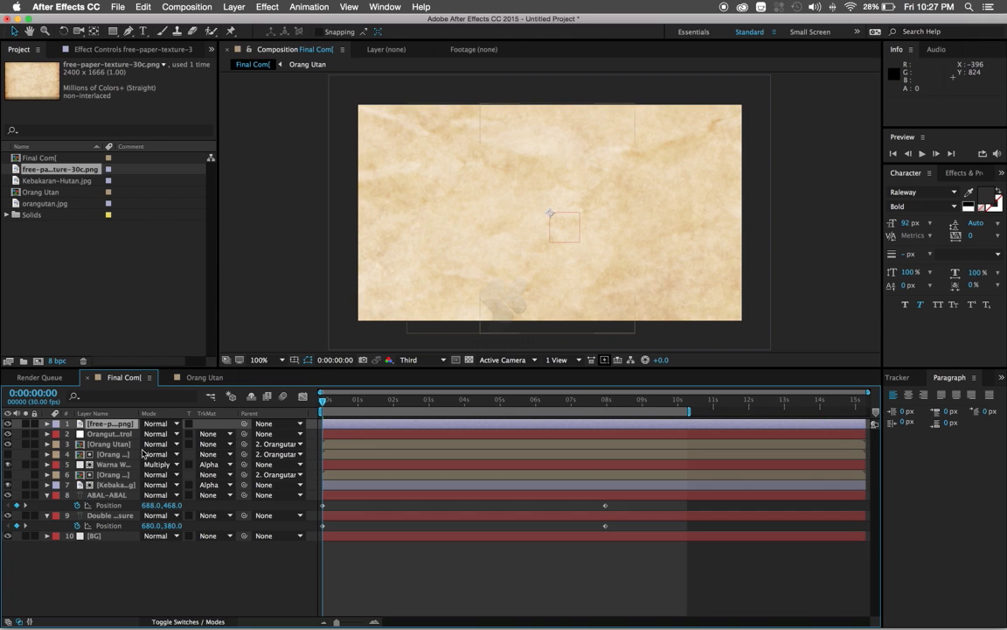
key("s")
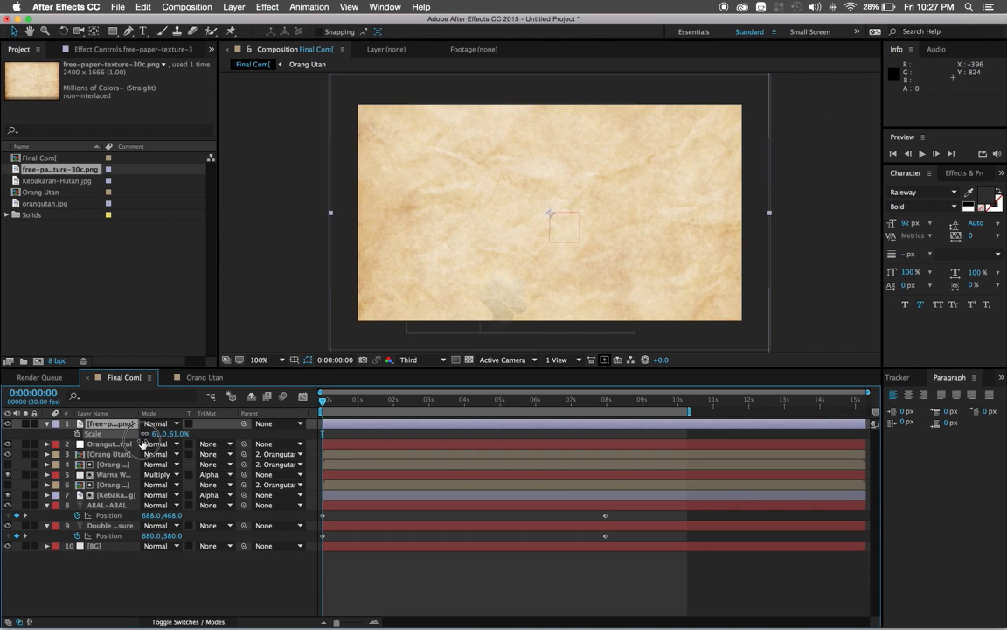
left_click_drag(158, 434, 151, 434)
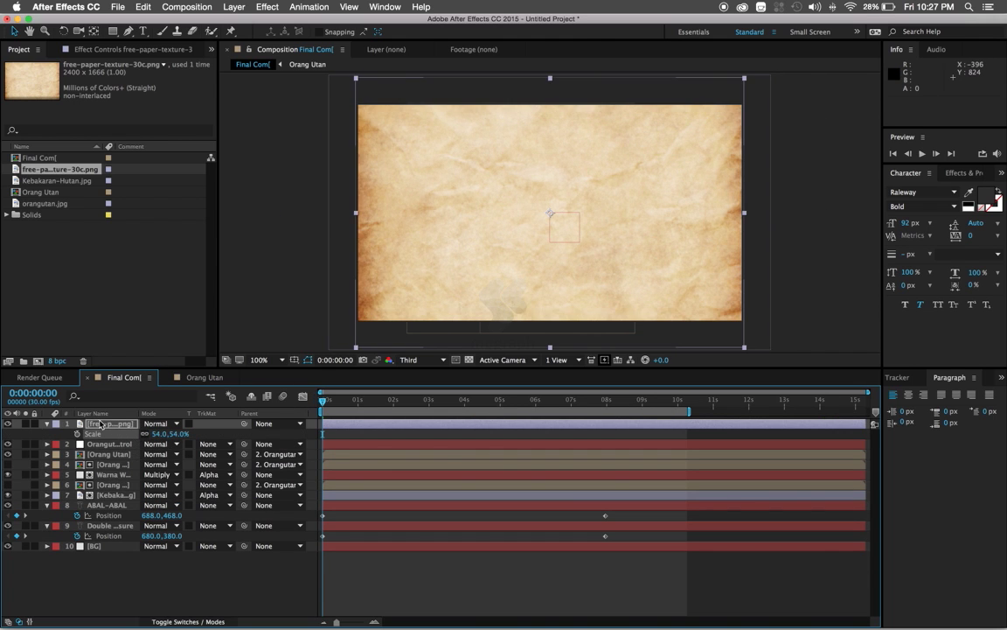
Step: Apply a Tint effect to the paper texture and set its blend mode to Multiply
right_click(108, 428)
mouse_move(174, 347)
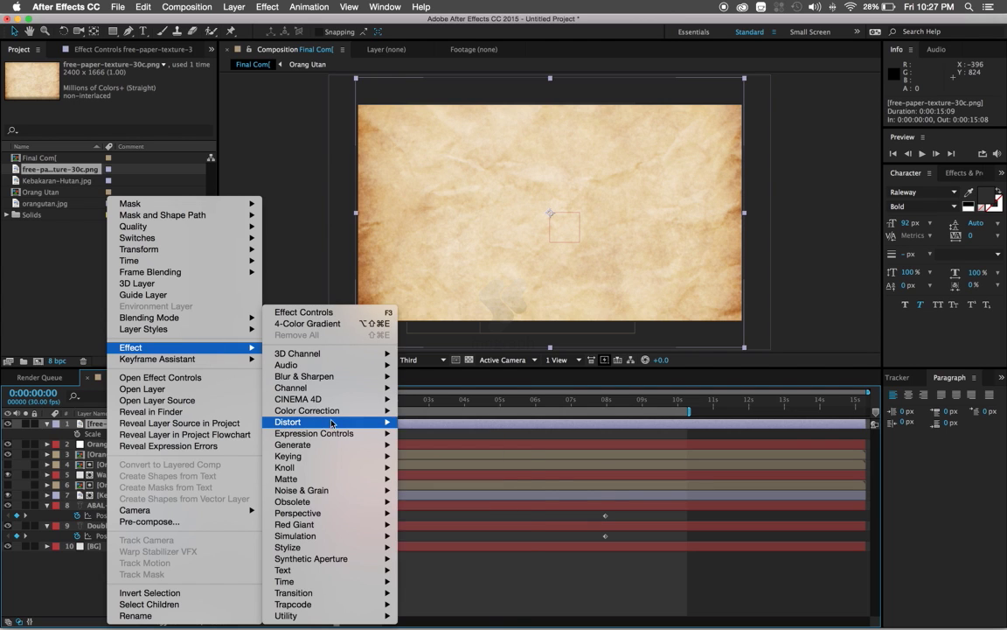
mouse_move(369, 413)
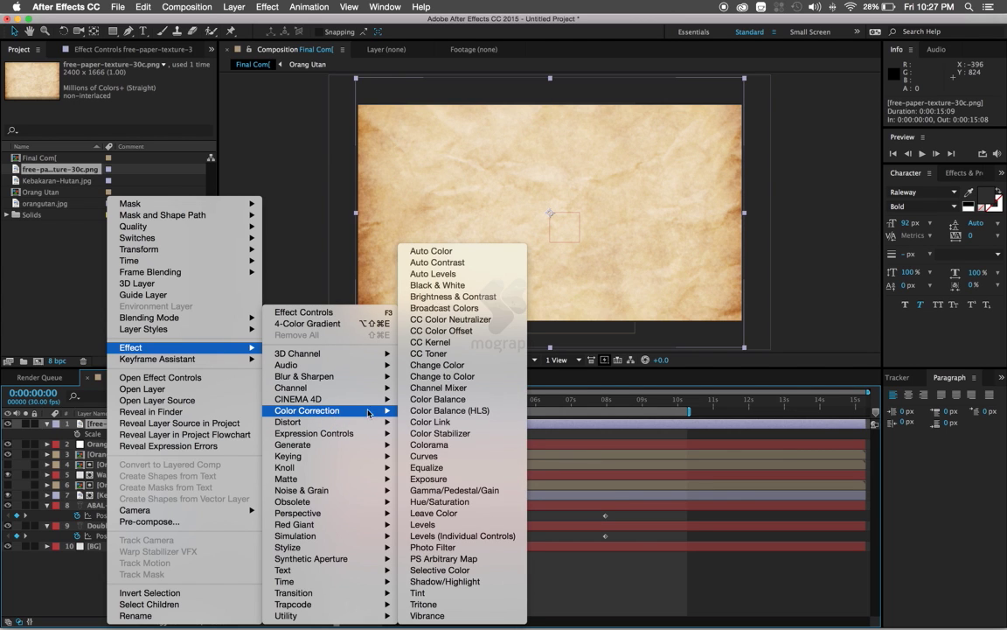
left_click(418, 592)
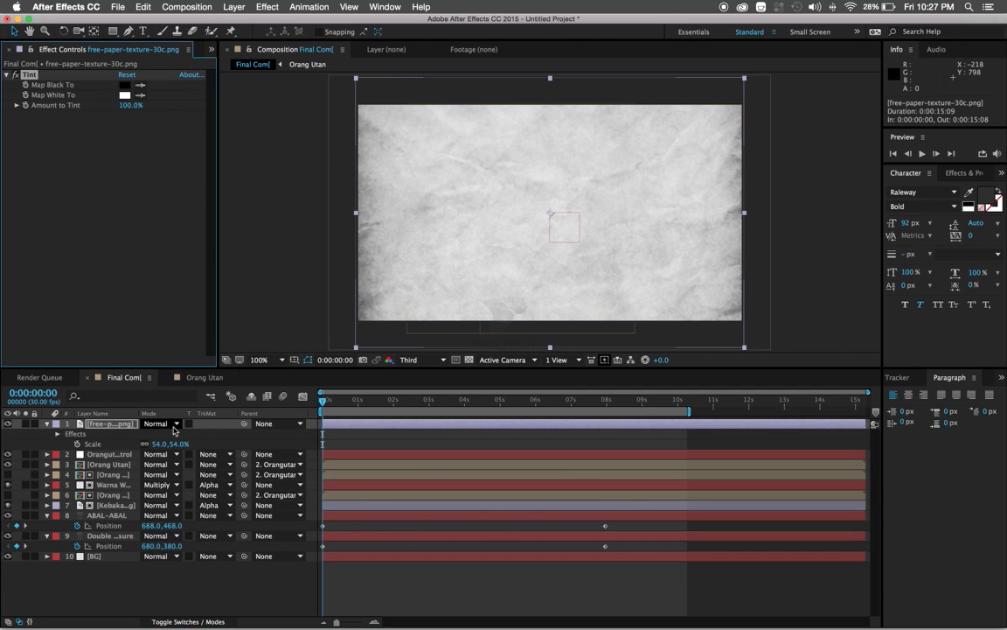
left_click(174, 428)
left_click(175, 179)
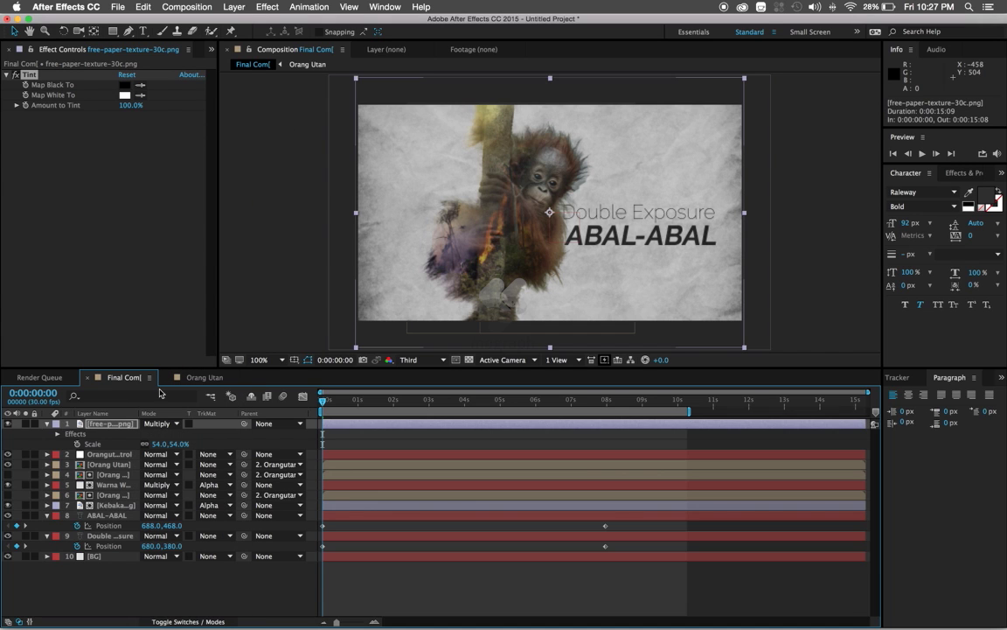
Step: Lower the paper texture's opacity to 42% and preview the composition
key("s")
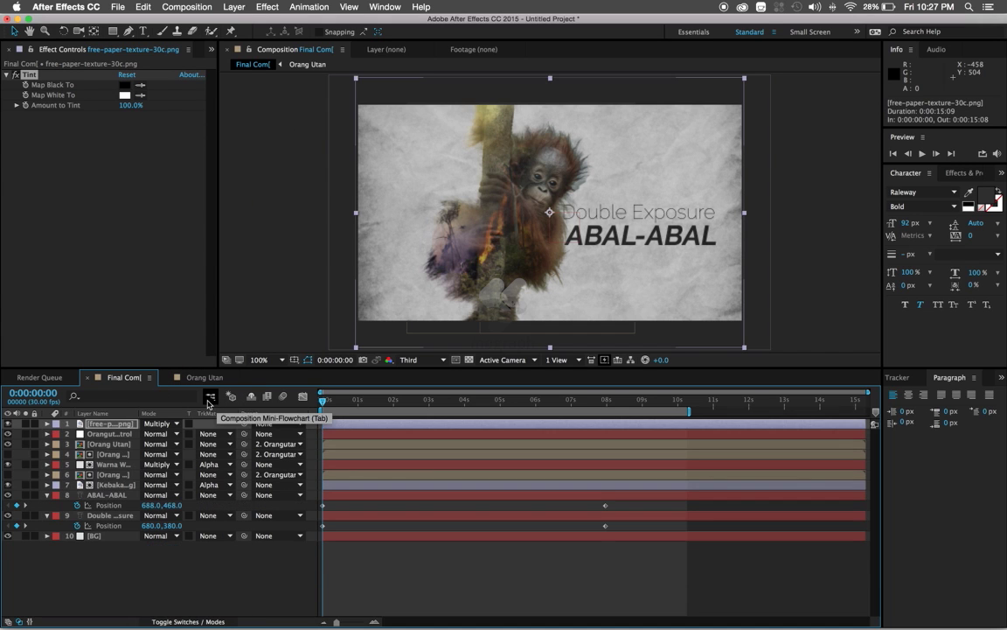
key("t")
left_click_drag(148, 434, 112, 442)
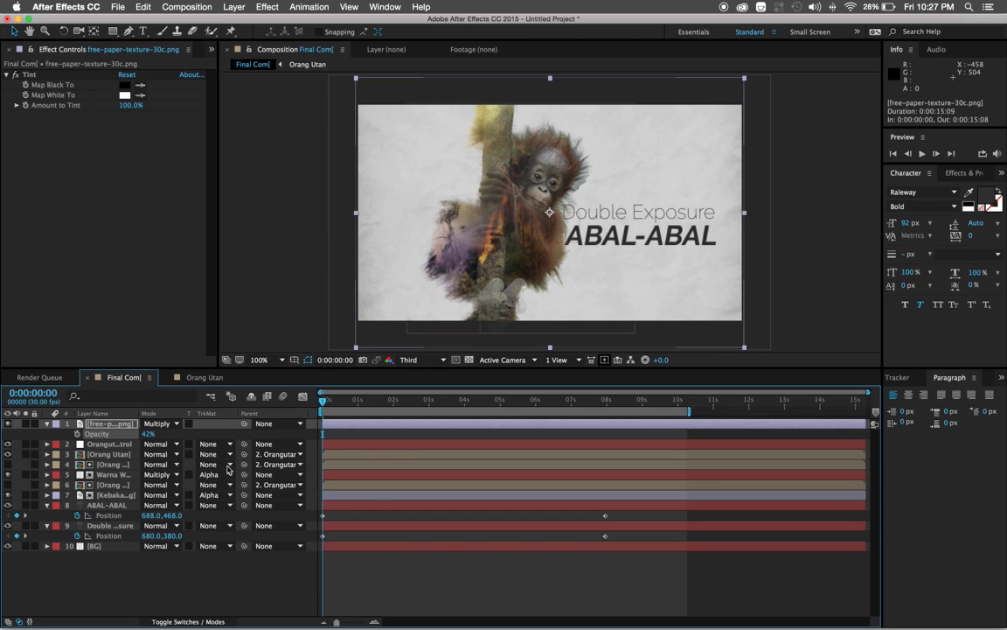
left_click(469, 585)
key("space")
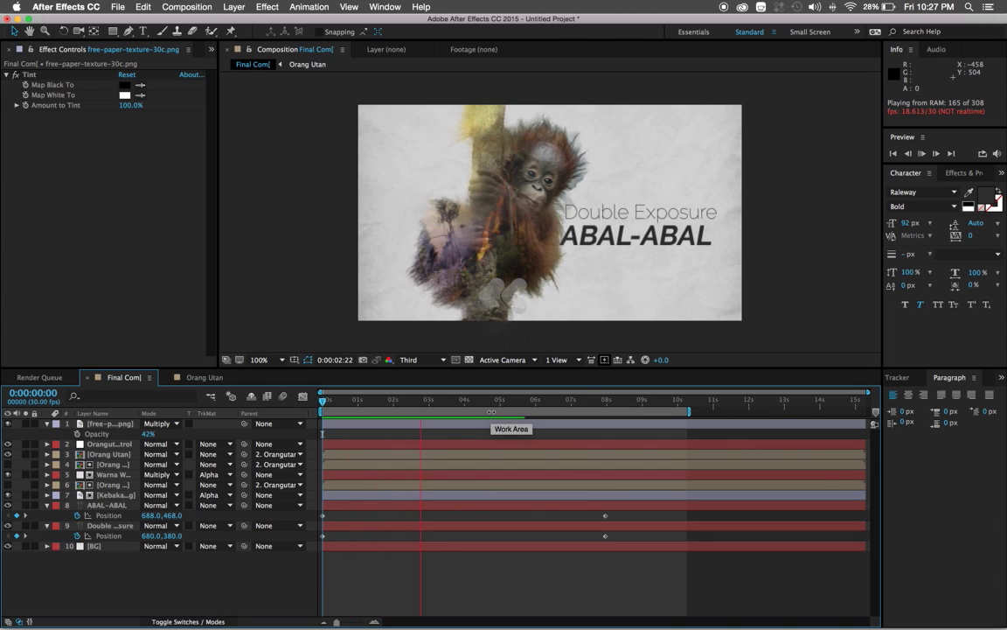
key("space")
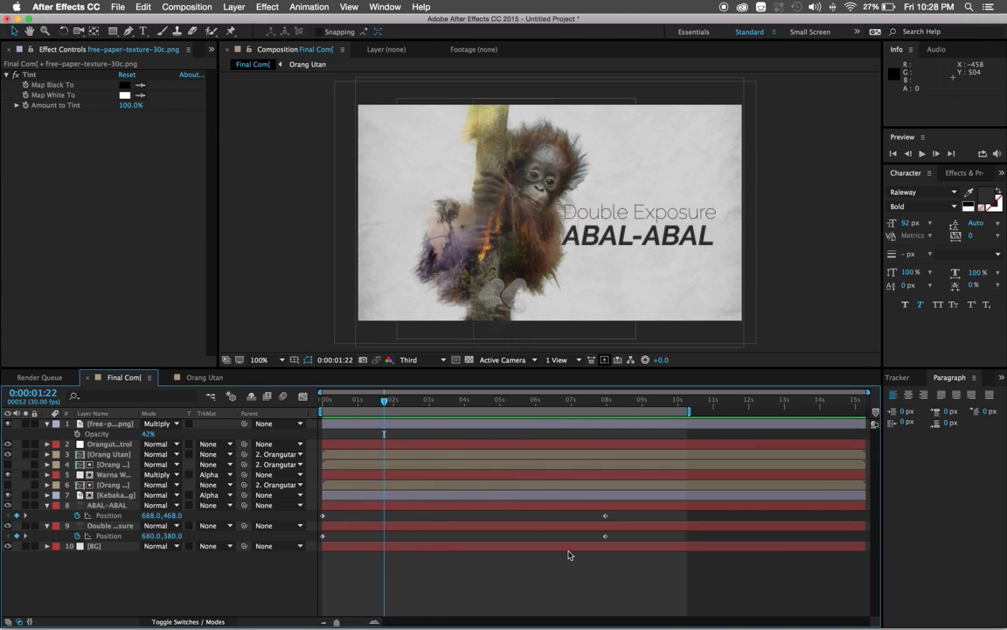